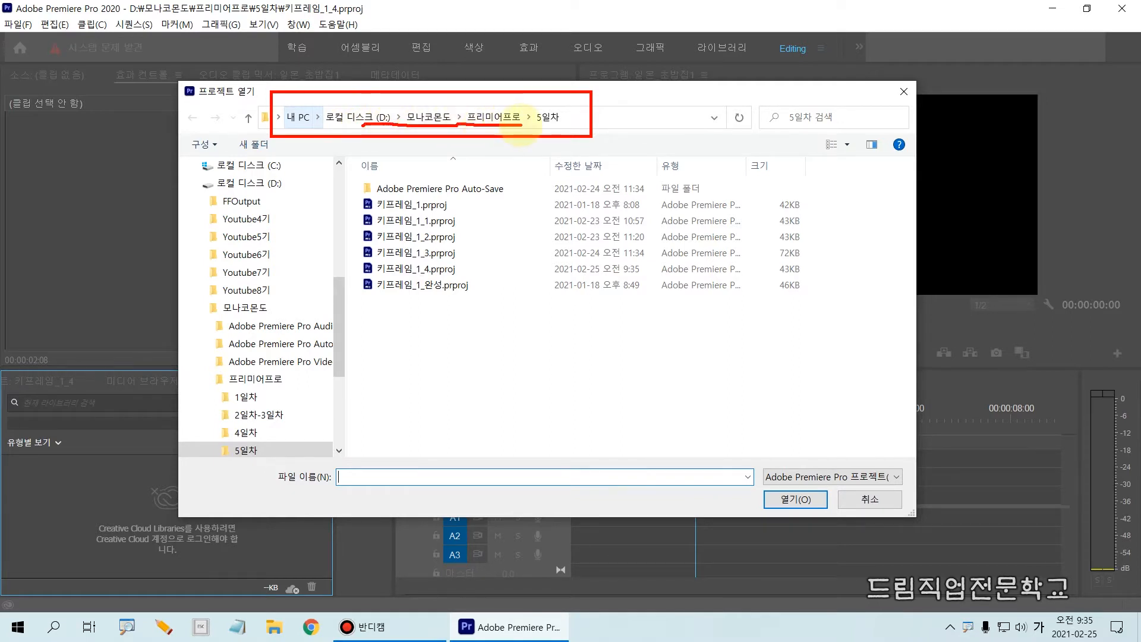
# Close the project opening dialog without opening another project file
pyautogui.moveTo(521, 124); pyautogui.dragTo(539, 125)
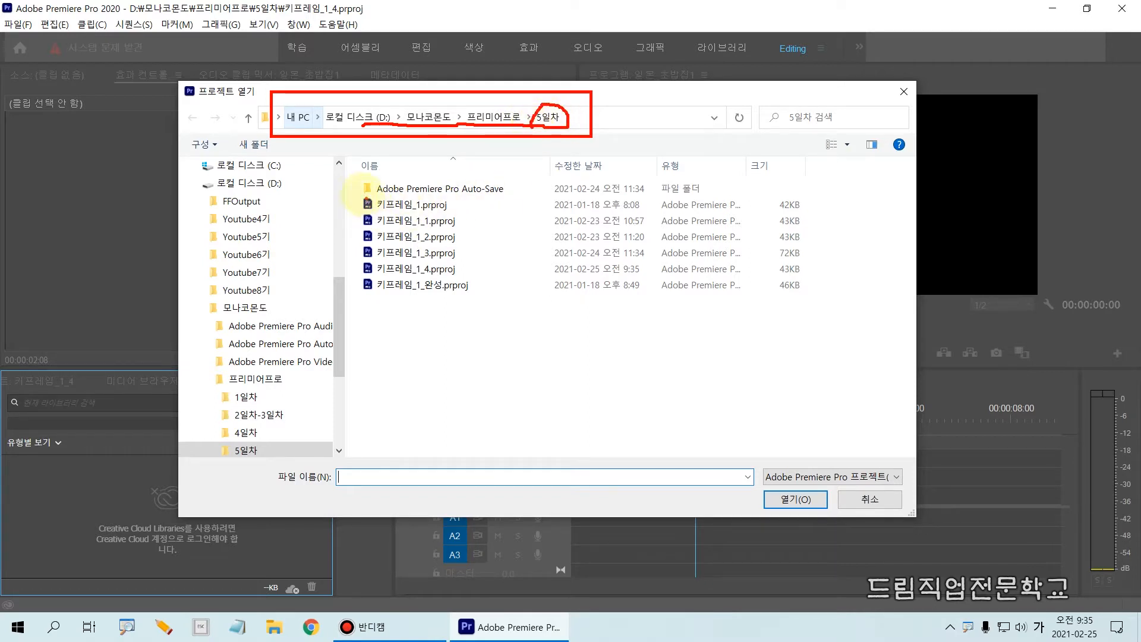
pyautogui.moveTo(348, 188); pyautogui.dragTo(467, 217)
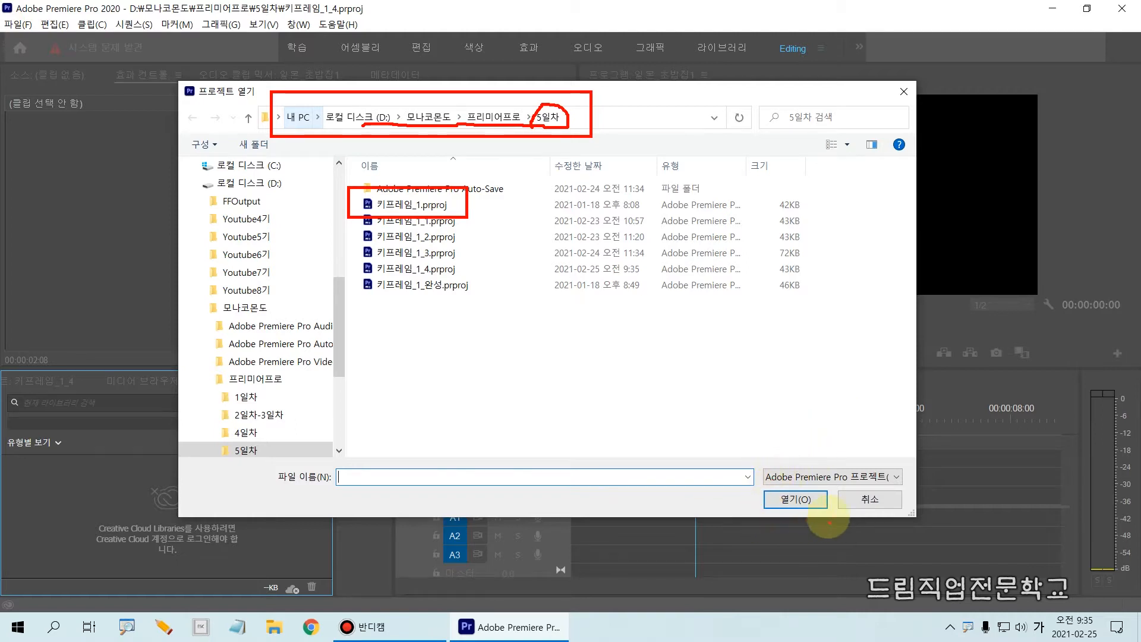
pyautogui.press('Escape')
pyautogui.click(863, 498)
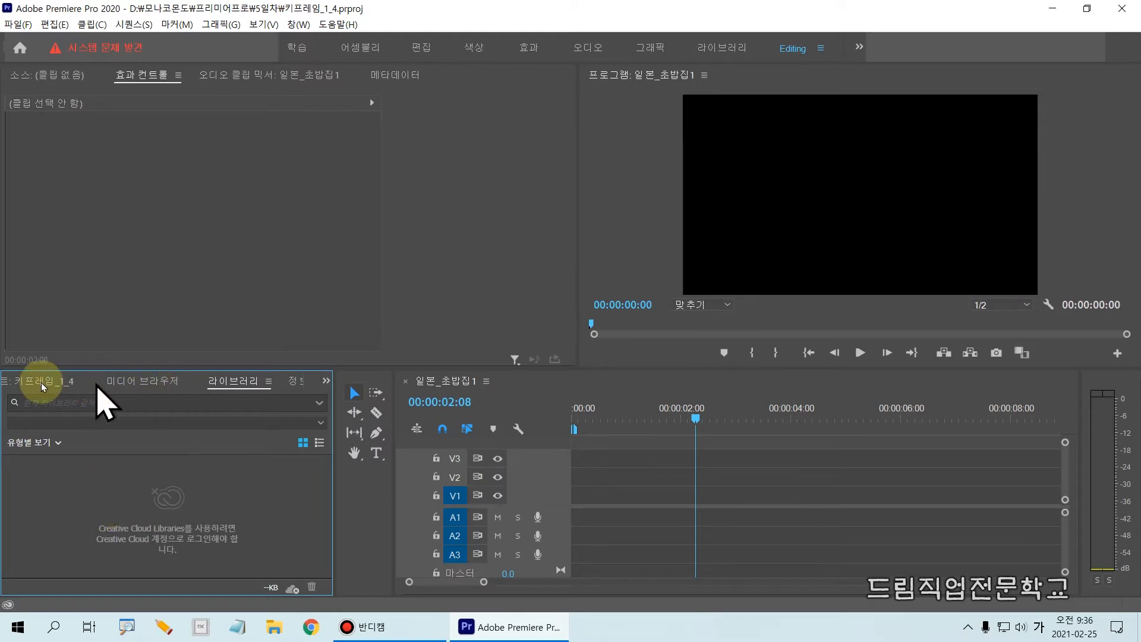
# Show the media items of the project 키프레임_1_4 in icon view
pyautogui.click(325, 382)
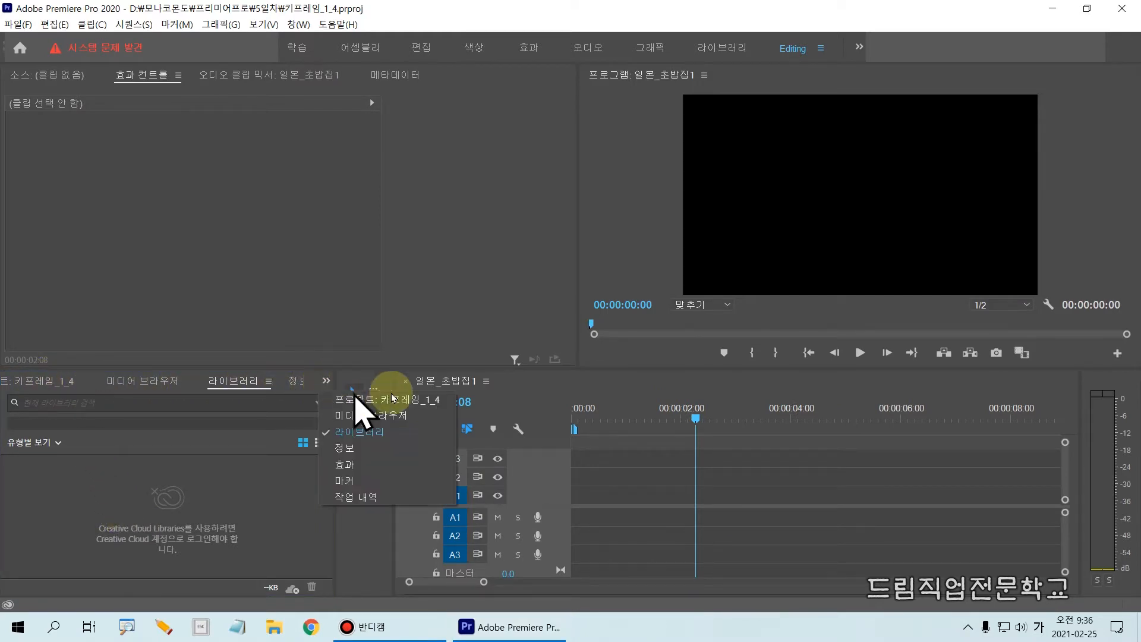
pyautogui.click(408, 401)
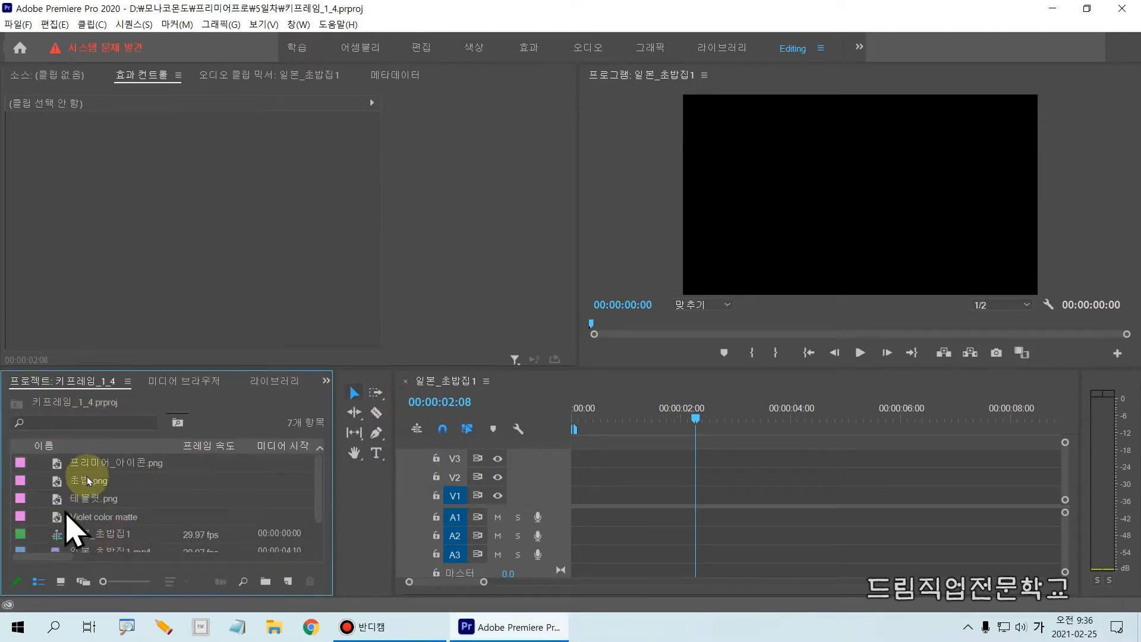
pyautogui.moveTo(10, 398); pyautogui.dragTo(293, 535)
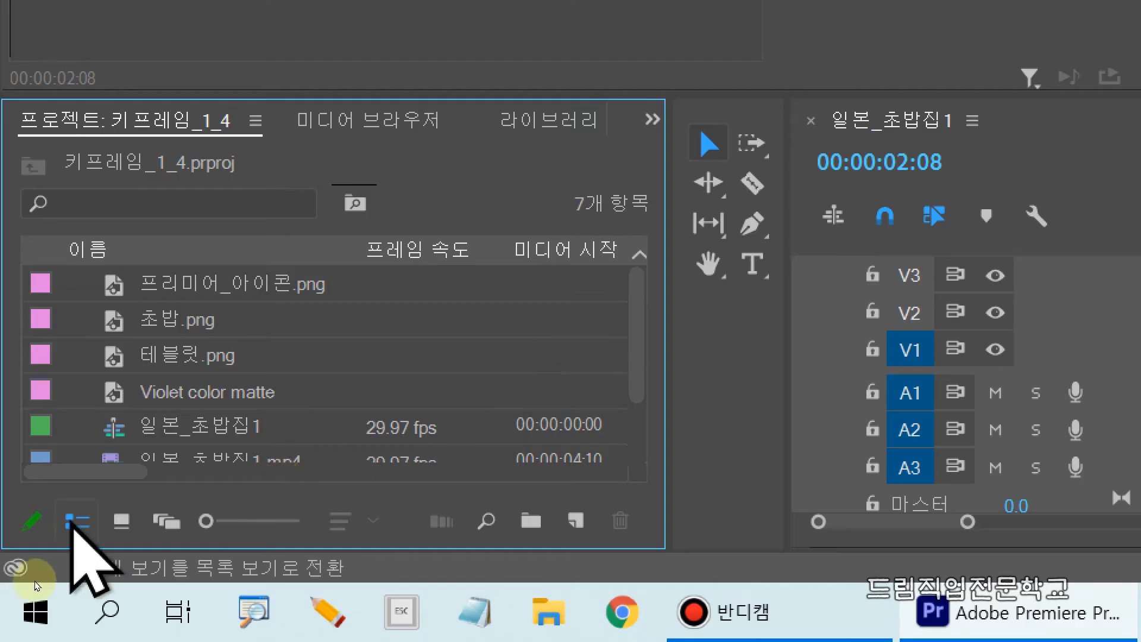
pyautogui.click(121, 522)
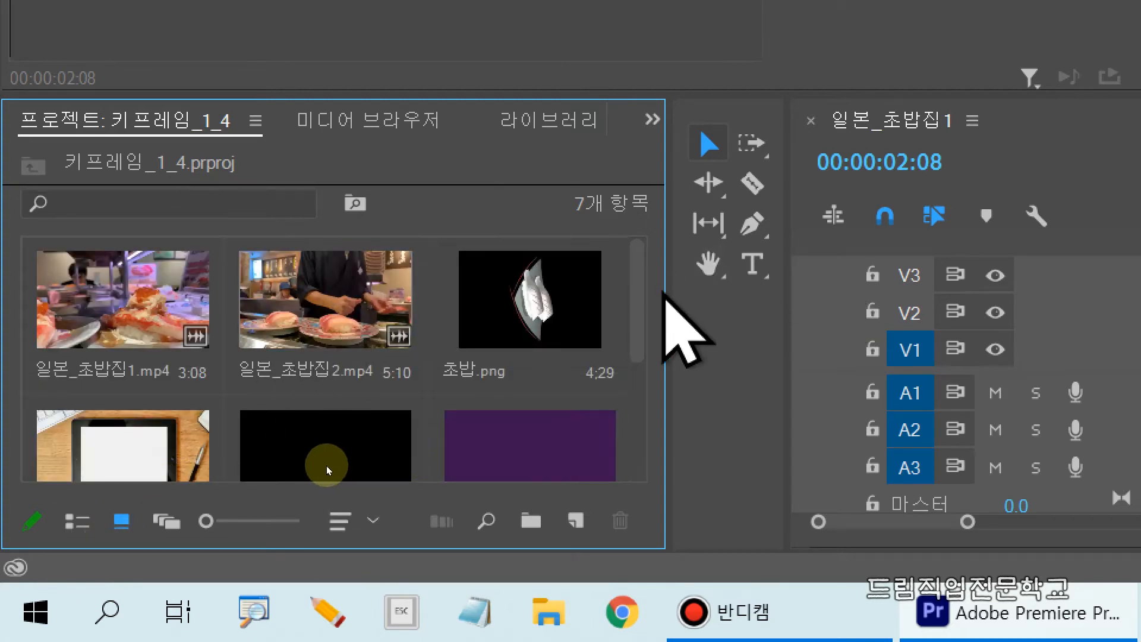
pyautogui.scroll(-2, 318, 467)
pyautogui.scroll(-2, 320, 500)
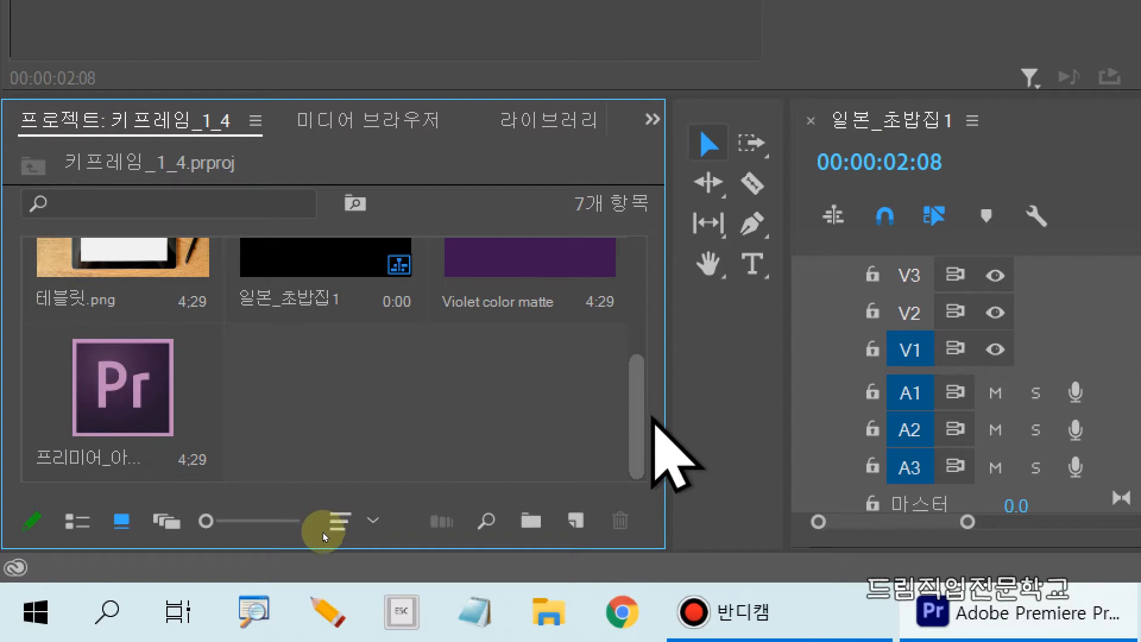
pyautogui.moveTo(10, 321); pyautogui.dragTo(233, 487)
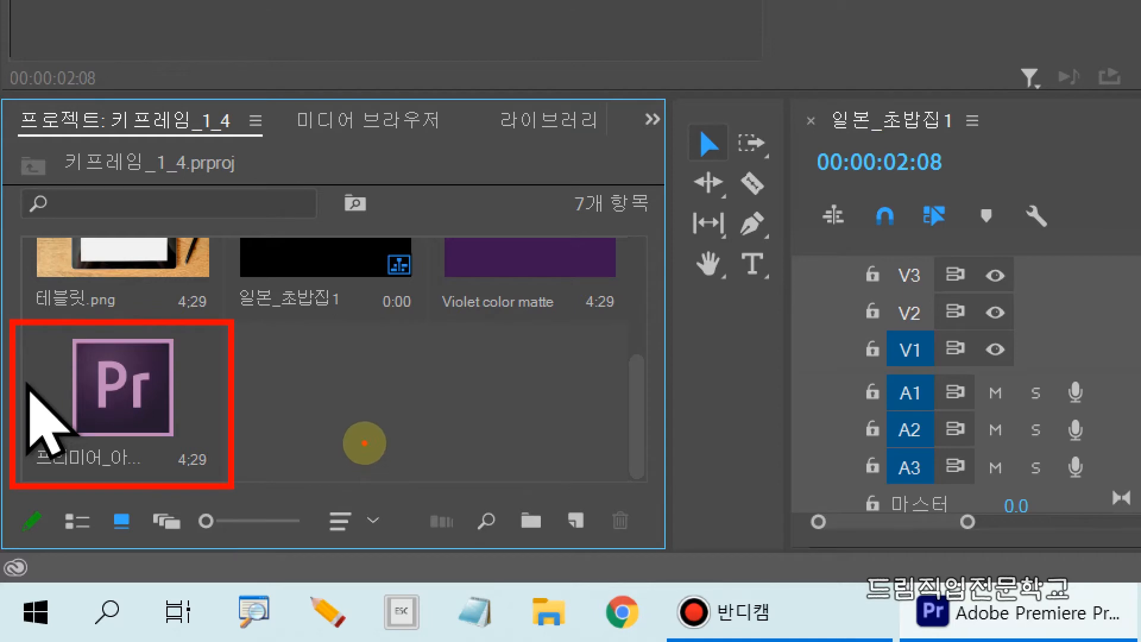
pyautogui.press('Escape')
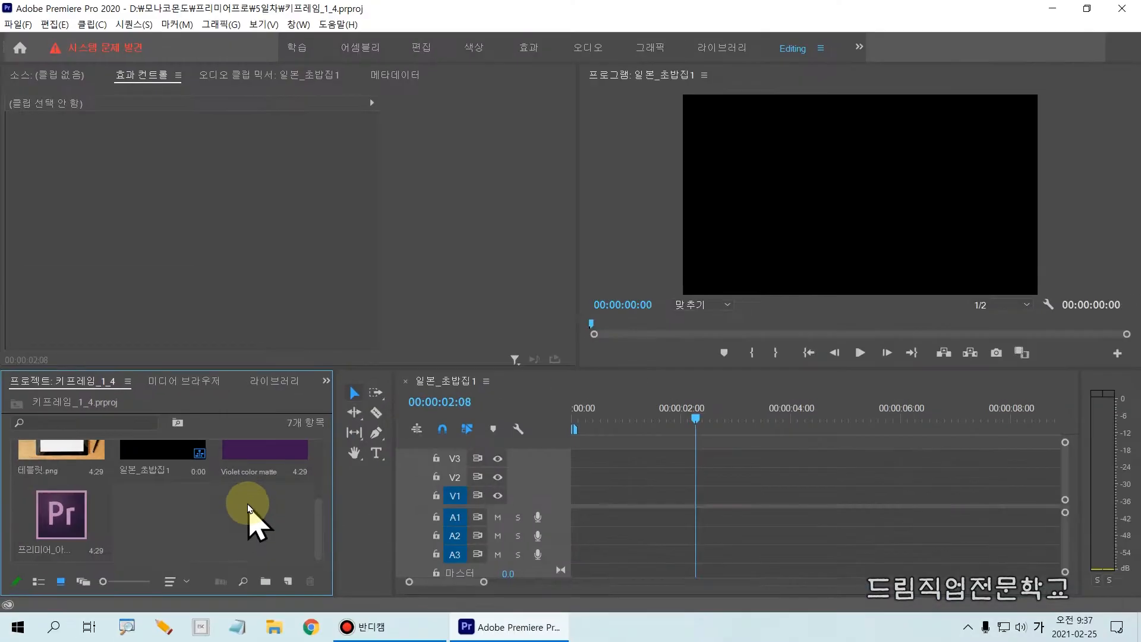
# Move the playhead to 00:00:00:00 and place 프리미어_아이콘.png at the start of track V1
pyautogui.moveTo(697, 419); pyautogui.dragTo(426, 430)
pyautogui.moveTo(548, 390); pyautogui.dragTo(601, 575)
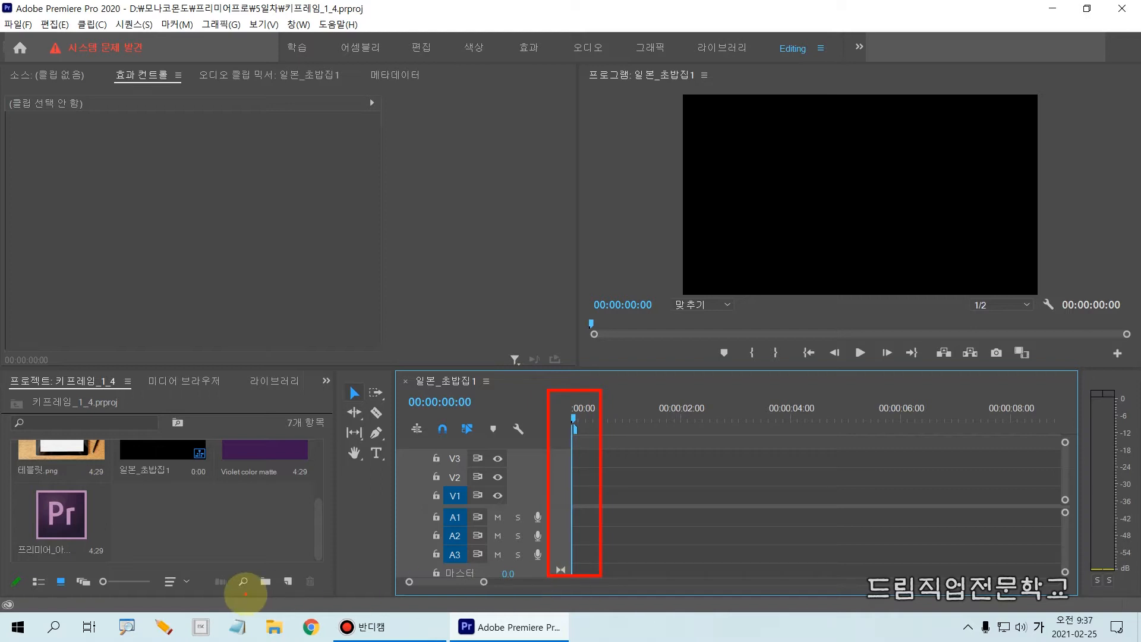
pyautogui.moveTo(19, 486)
pyautogui.mouseDown()
pyautogui.moveTo(142, 565)
pyautogui.moveTo(141, 579)
pyautogui.moveTo(77, 606)
pyautogui.moveTo(55, 550)
pyautogui.moveTo(90, 550)
pyautogui.mouseUp()
pyautogui.press('Escape')
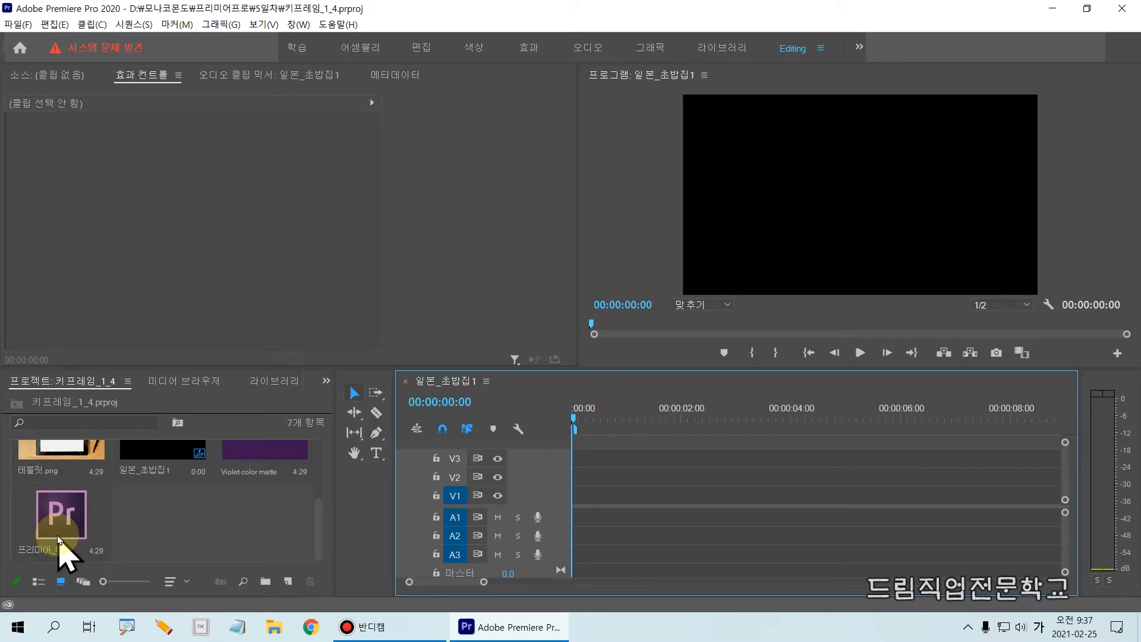
pyautogui.moveTo(20, 475); pyautogui.dragTo(121, 565)
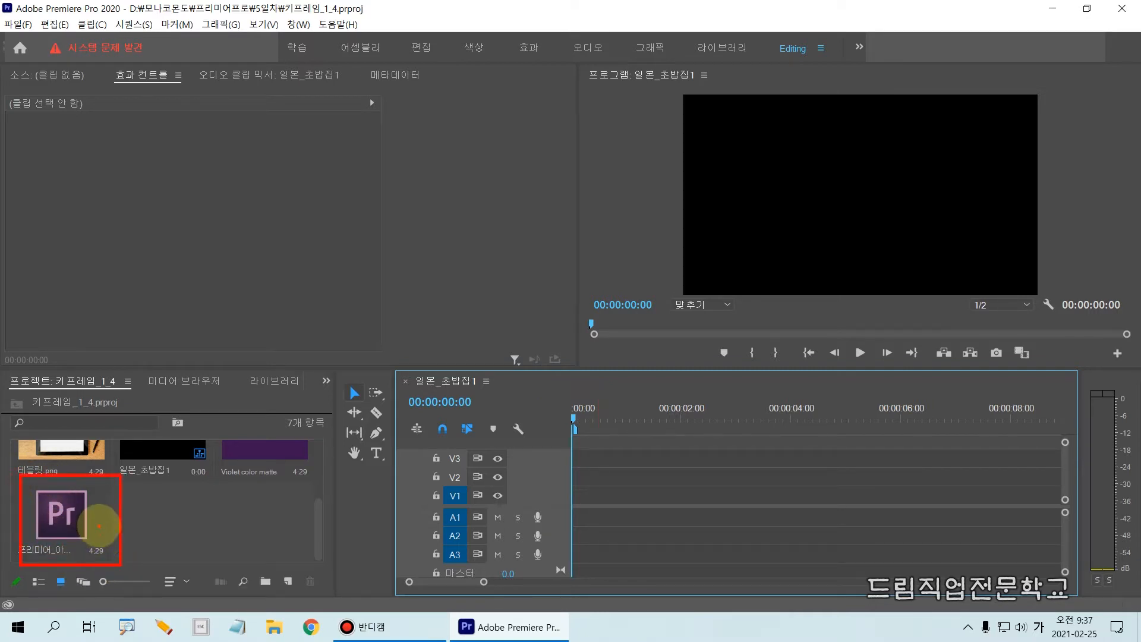
pyautogui.moveTo(594, 495)
pyautogui.mouseDown()
pyautogui.moveTo(287, 534)
pyautogui.moveTo(105, 530)
pyautogui.mouseUp()
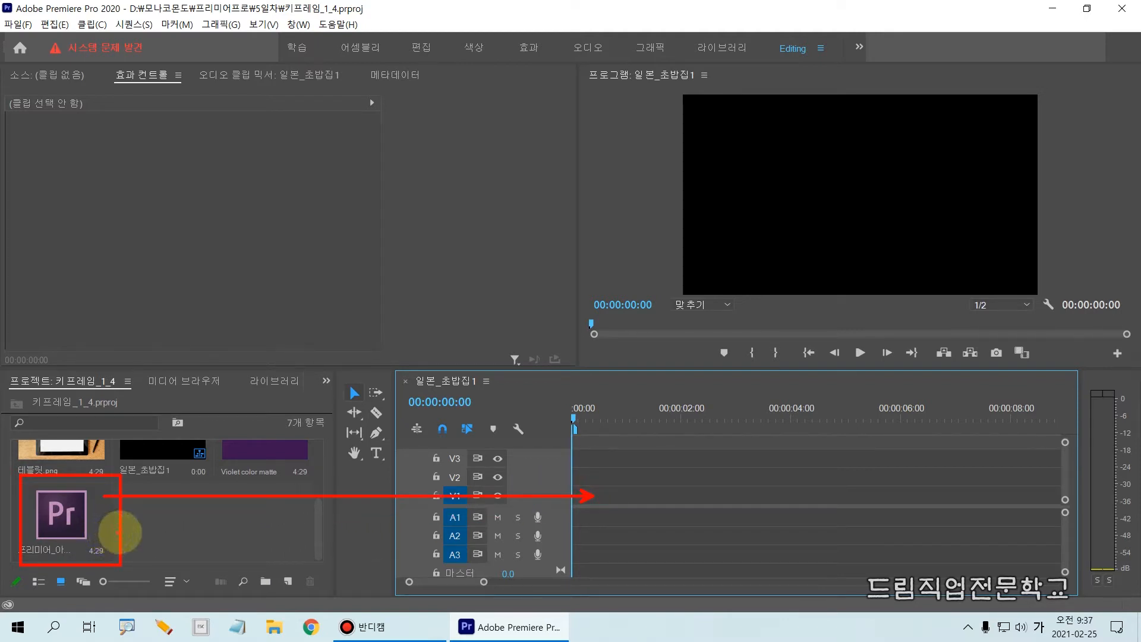
pyautogui.moveTo(84, 541)
pyautogui.mouseDown()
pyautogui.moveTo(579, 505)
pyautogui.moveTo(562, 501)
pyautogui.mouseUp()
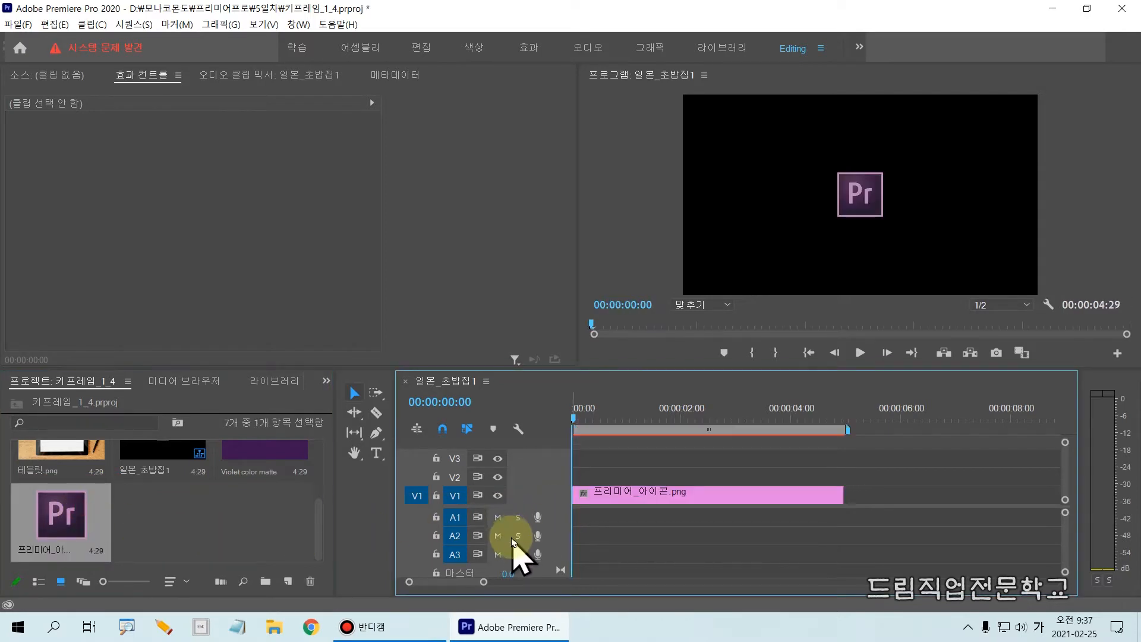
pyautogui.moveTo(398, 474)
pyautogui.mouseDown()
pyautogui.moveTo(501, 522)
pyautogui.moveTo(833, 502)
pyautogui.moveTo(882, 521)
pyautogui.mouseUp()
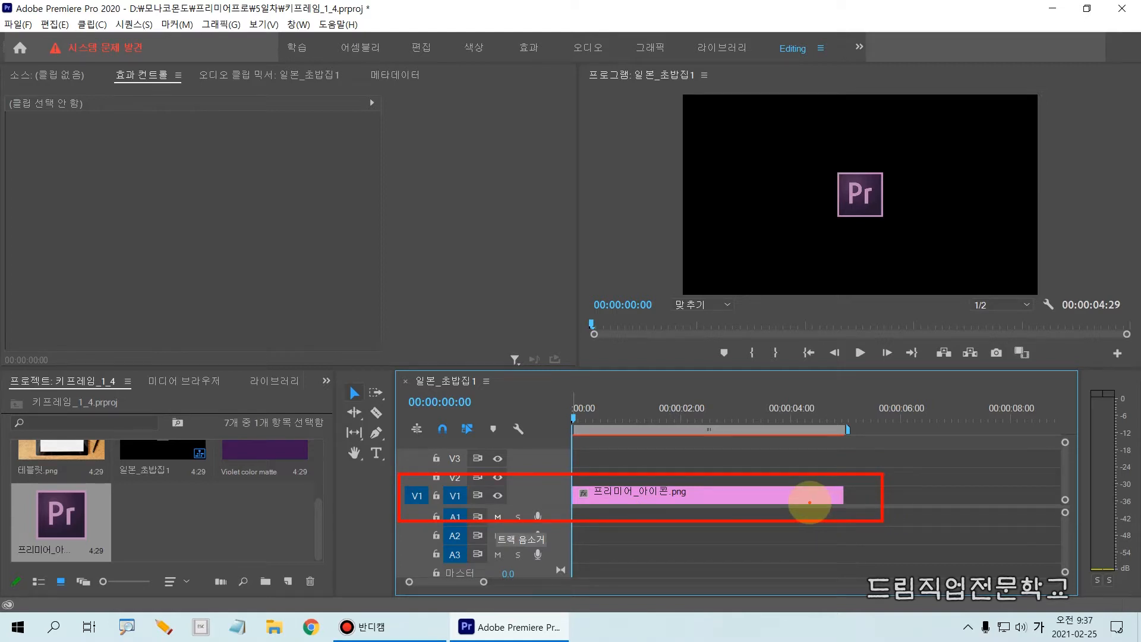
pyautogui.press('Escape')
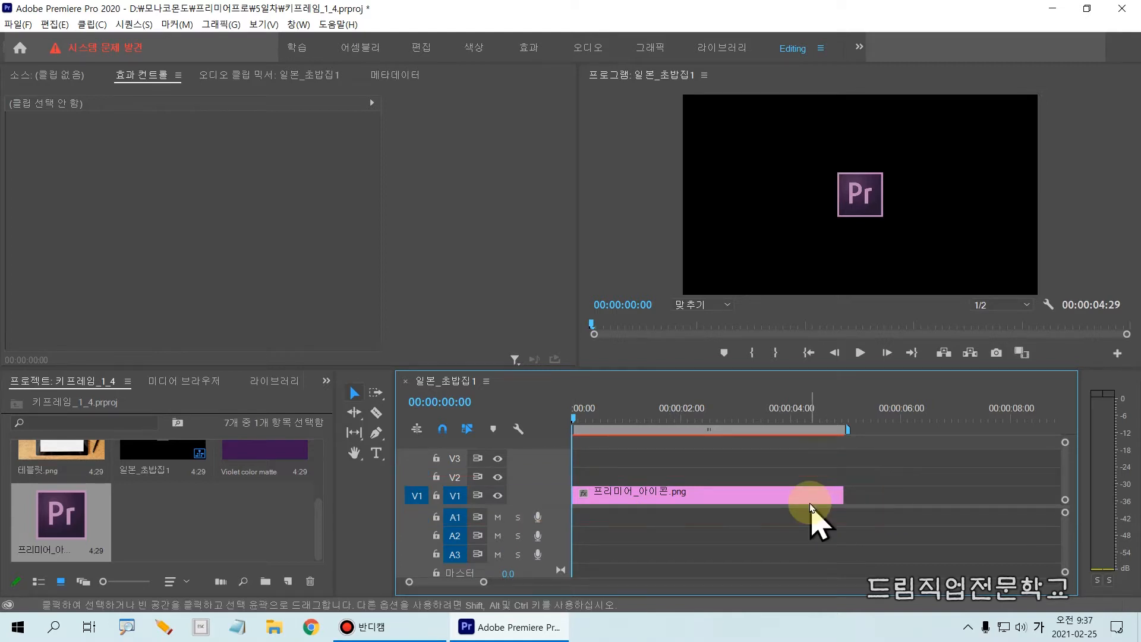
# Select the 프리미어_아이콘.png clip on V1 and expand its Rotation (회전) property in the effect controls
pyautogui.click(665, 501)
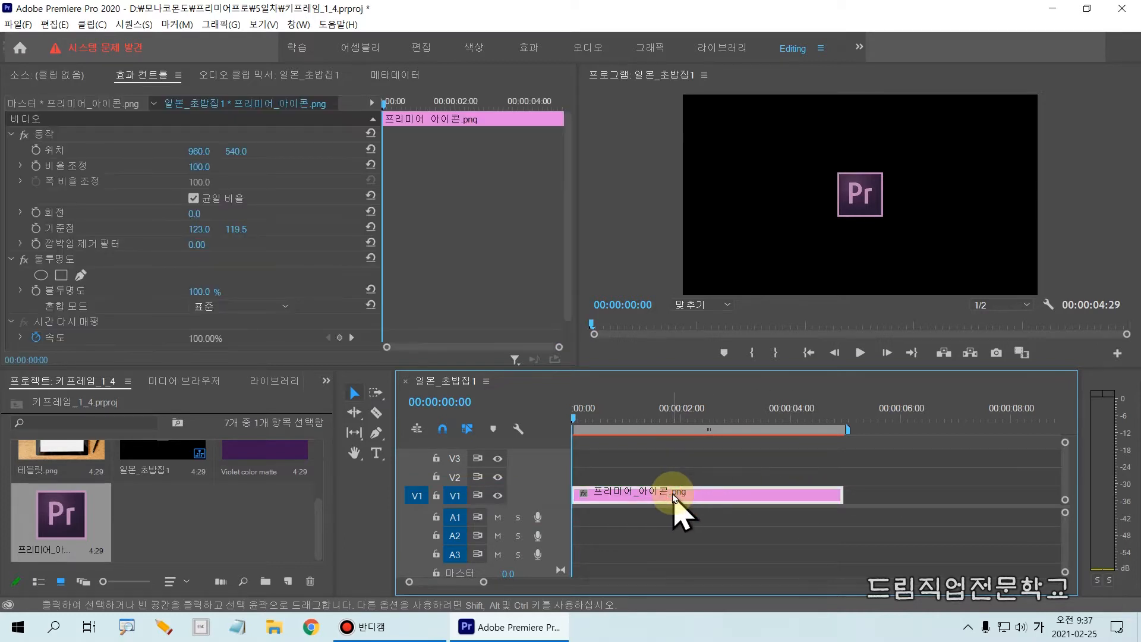
pyautogui.moveTo(553, 462); pyautogui.dragTo(897, 525)
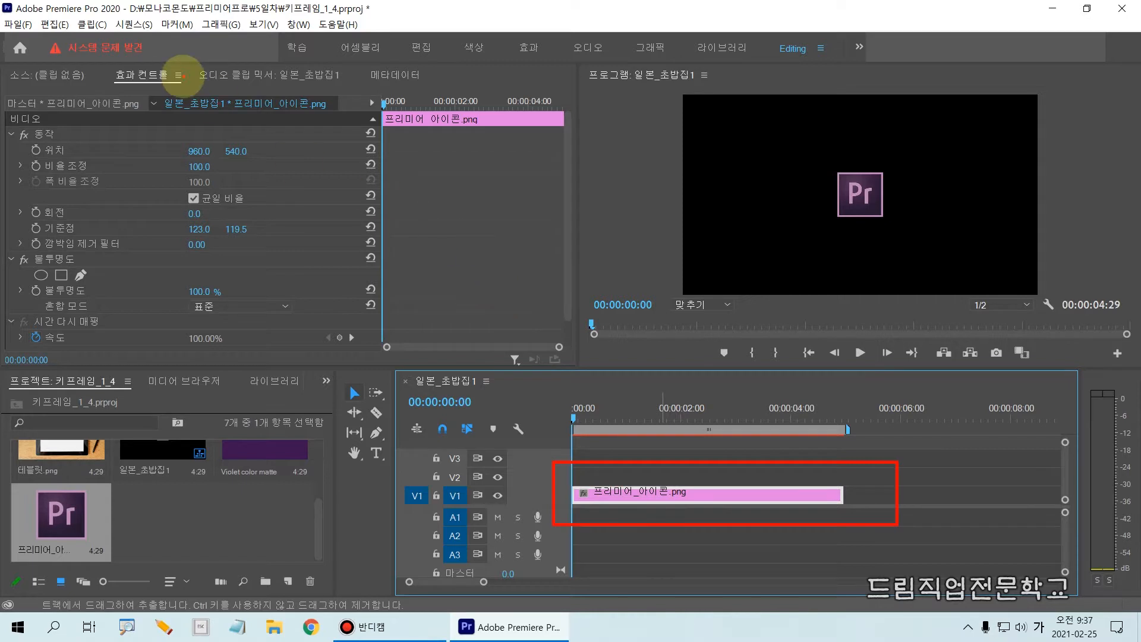
pyautogui.moveTo(83, 53)
pyautogui.mouseDown()
pyautogui.moveTo(173, 100)
pyautogui.moveTo(214, 100)
pyautogui.mouseUp()
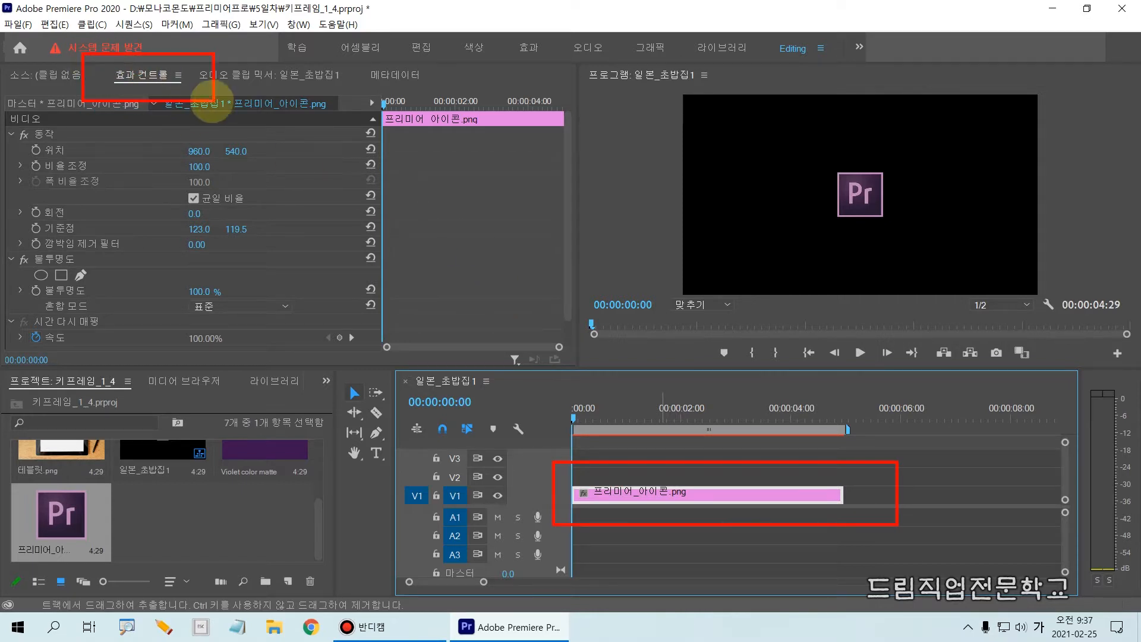
pyautogui.moveTo(3, 195)
pyautogui.mouseDown()
pyautogui.moveTo(81, 224)
pyautogui.moveTo(440, 230)
pyautogui.mouseUp()
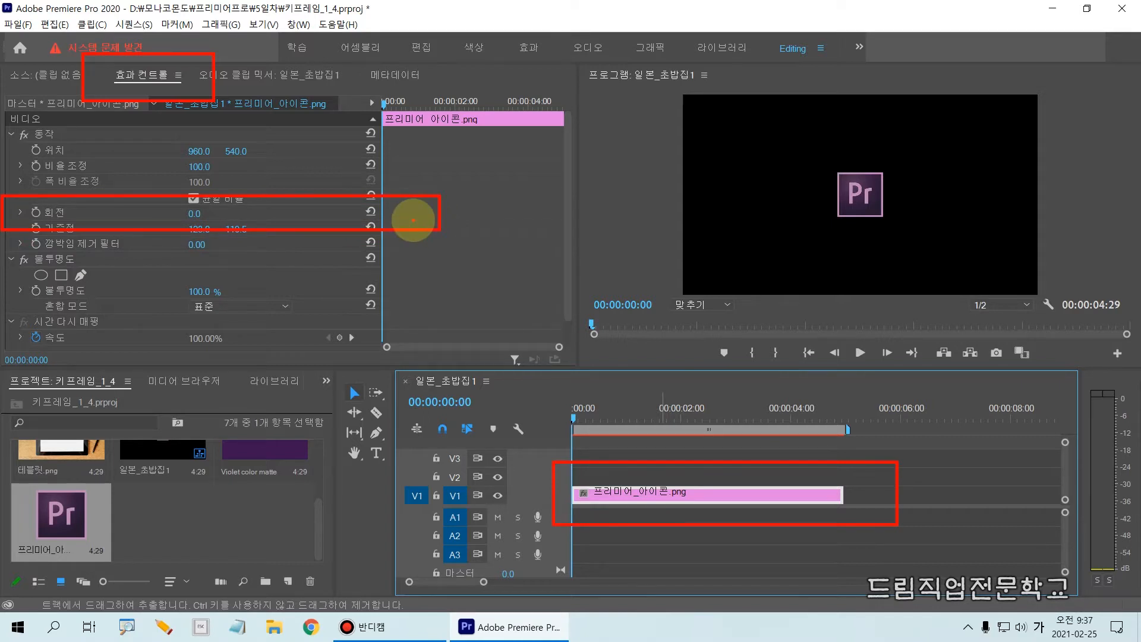
pyautogui.press('Escape')
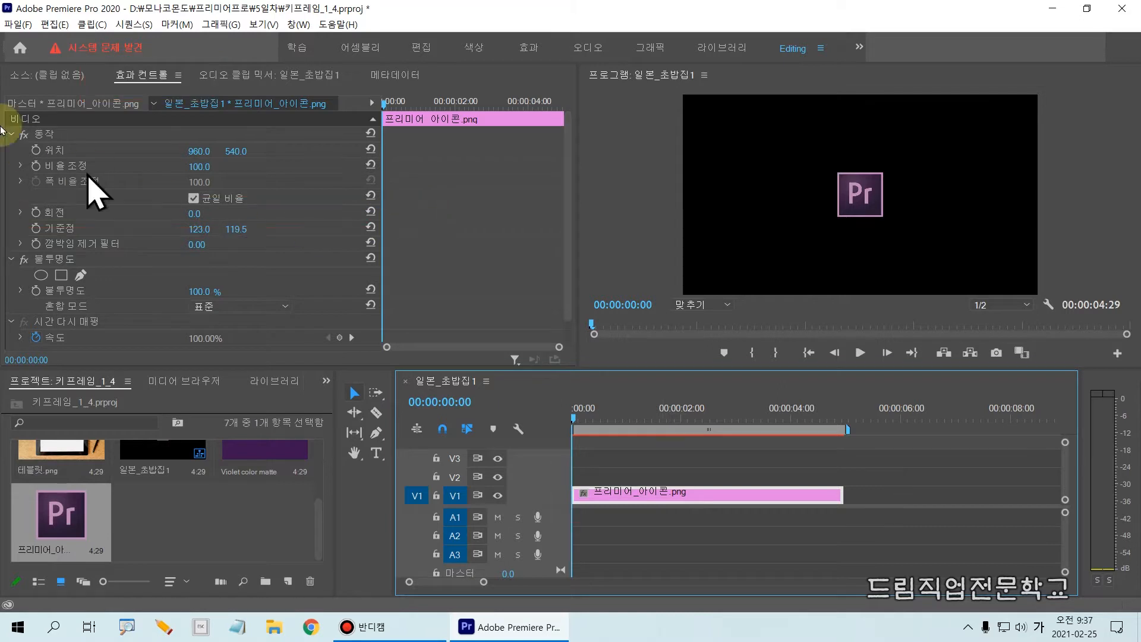
pyautogui.click(21, 213)
pyautogui.moveTo(3, 195); pyautogui.dragTo(399, 253)
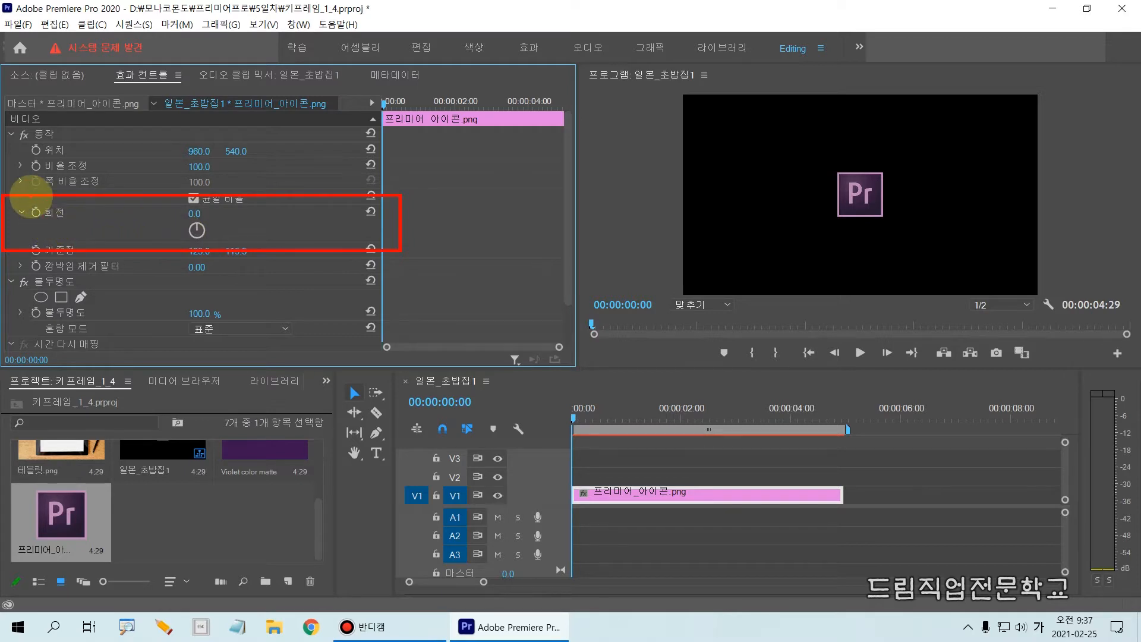
pyautogui.moveTo(27, 197); pyautogui.dragTo(73, 223)
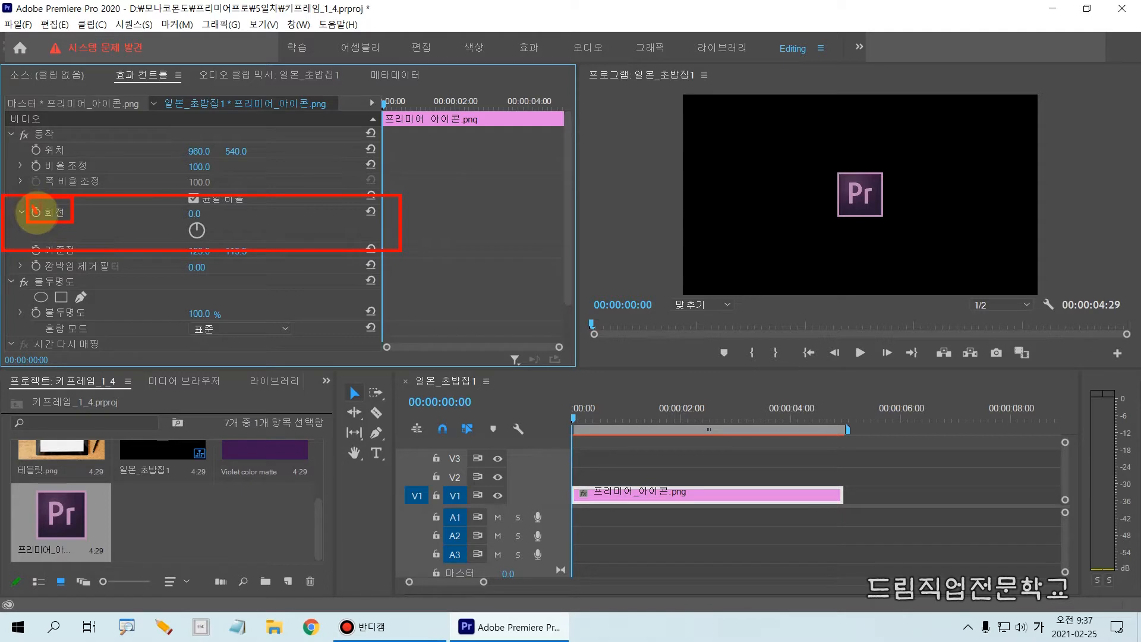
# Turn on Rotation animation to set a 0.0 keyframe at the start of the icon clip
pyautogui.click(35, 212)
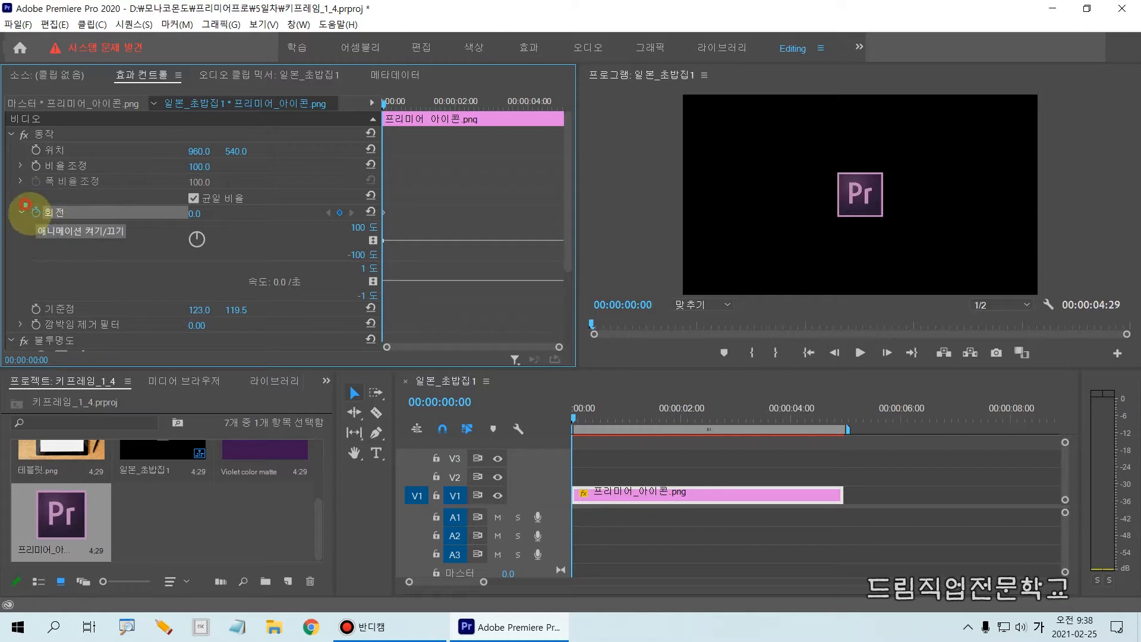
pyautogui.moveTo(25, 205); pyautogui.dragTo(47, 219)
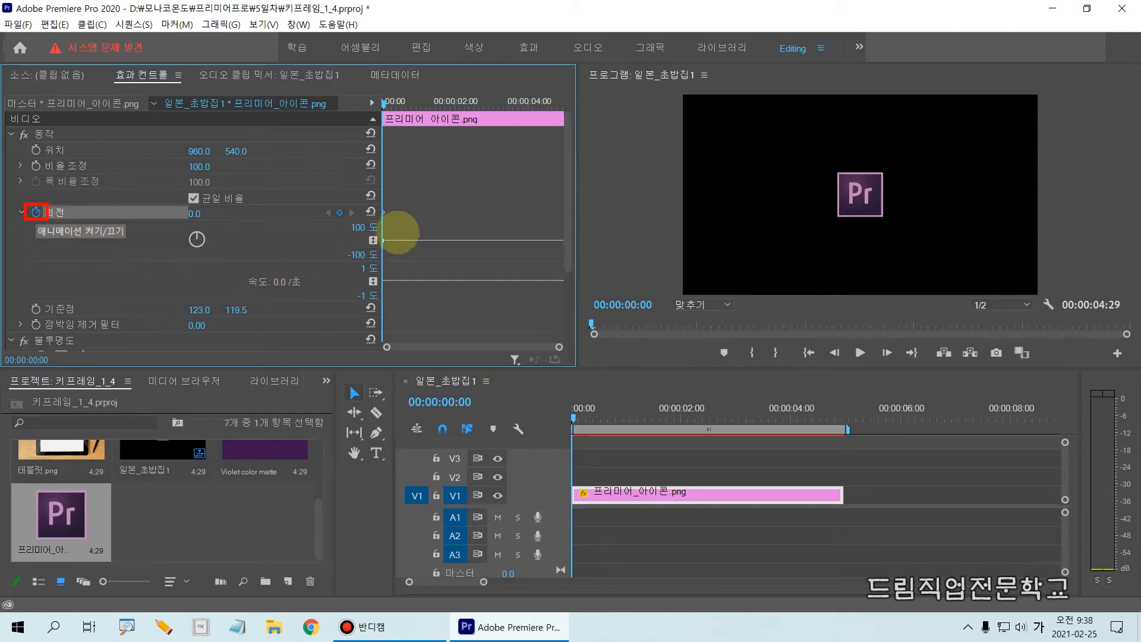
pyautogui.moveTo(375, 203); pyautogui.dragTo(394, 223)
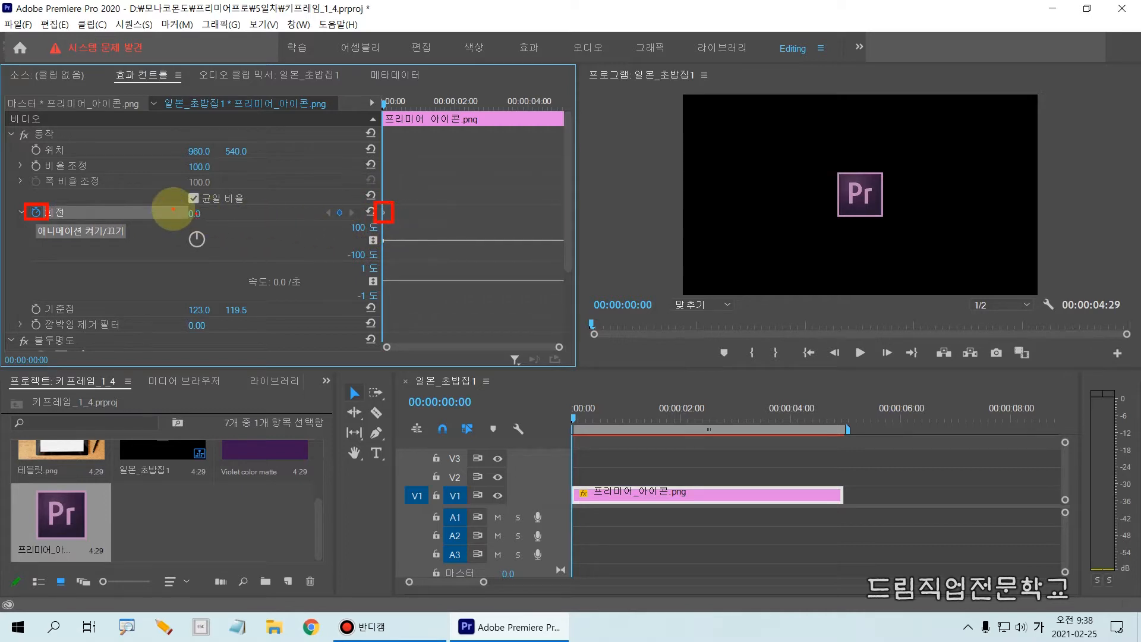
pyautogui.moveTo(173, 205); pyautogui.dragTo(208, 223)
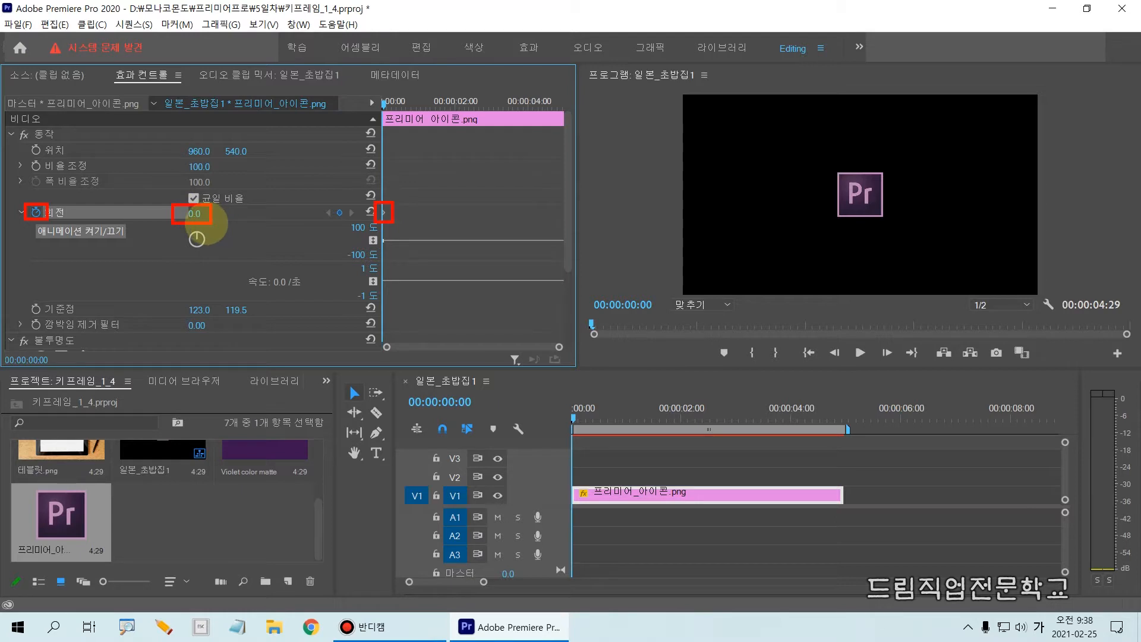
pyautogui.press('Escape')
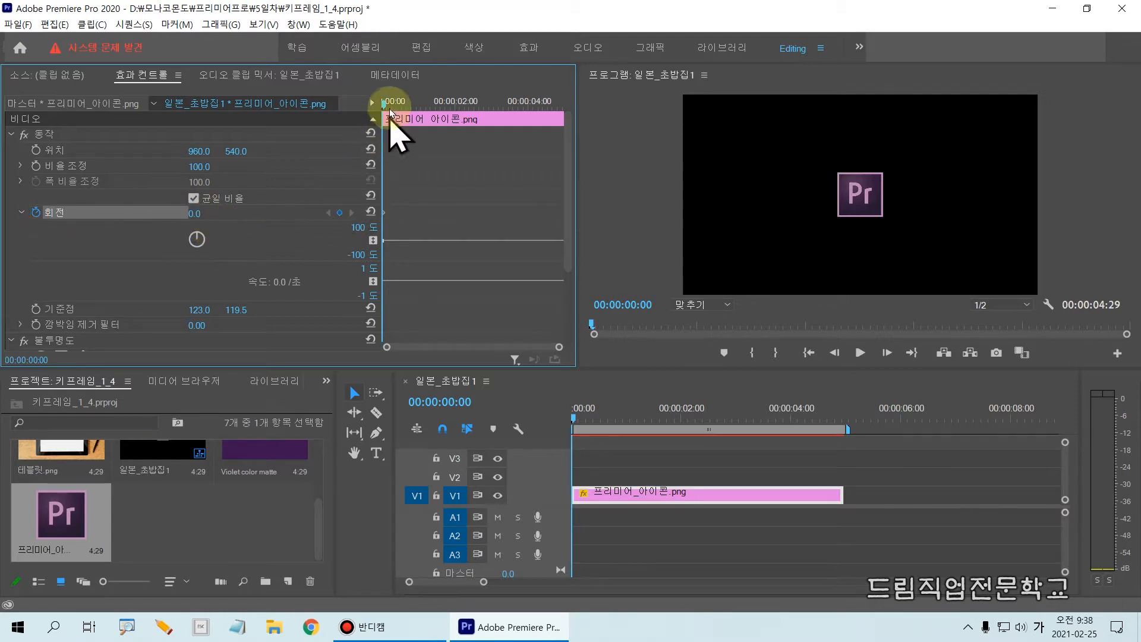
# Move the playhead of the sequence 일본_초밥집1 to 00:00:00:20
pyautogui.moveTo(384, 106); pyautogui.dragTo(406, 110)
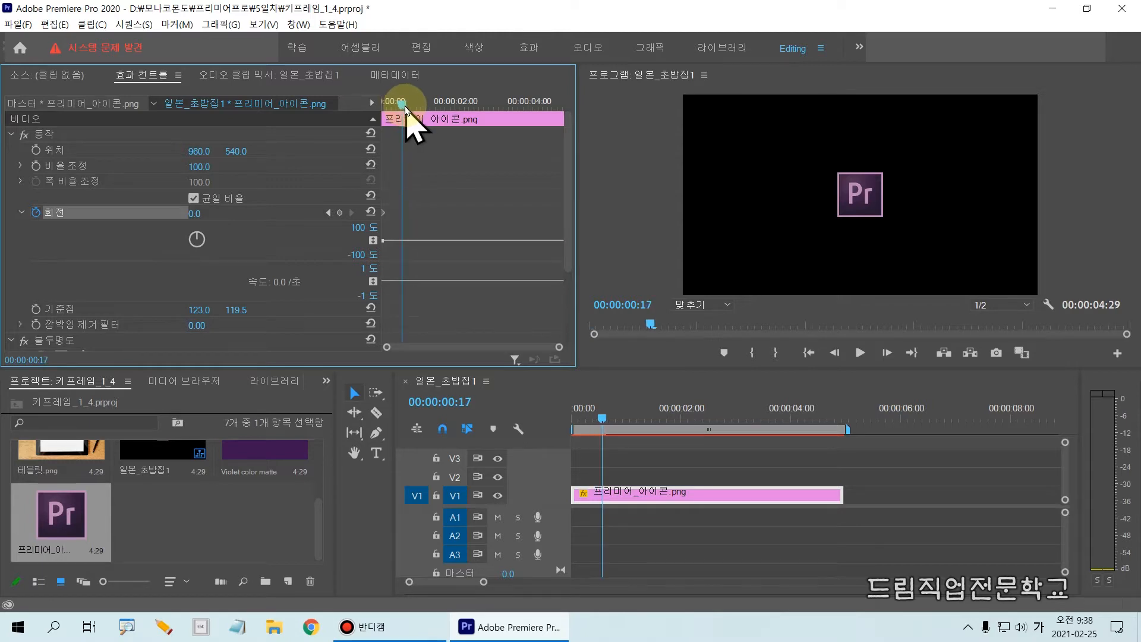
pyautogui.click(463, 403)
pyautogui.moveTo(462, 402); pyautogui.dragTo(485, 404)
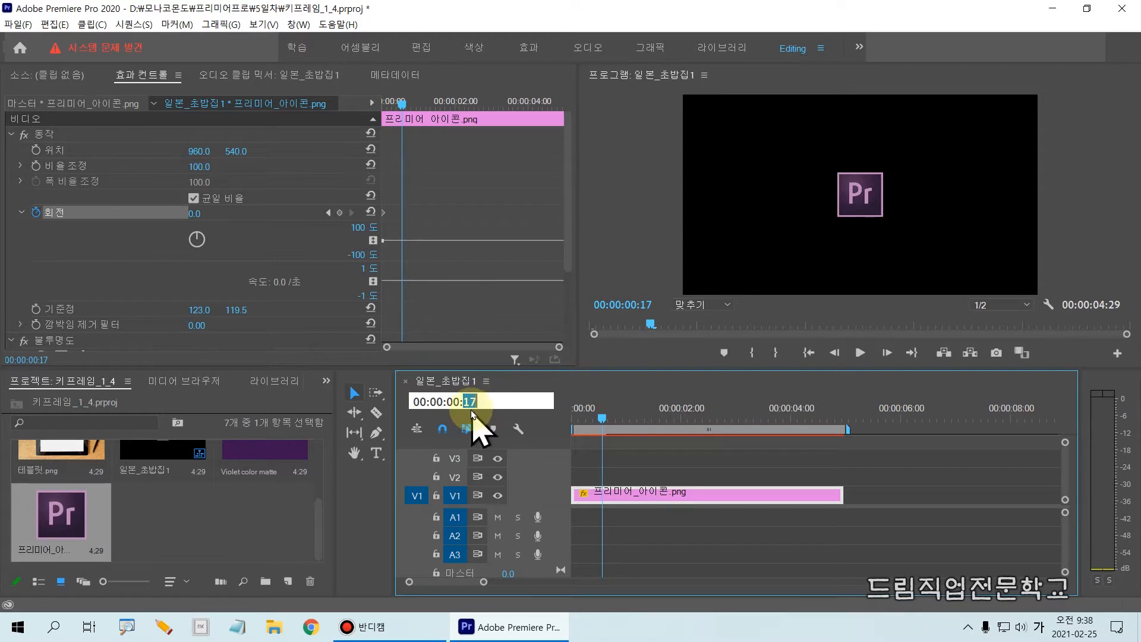
pyautogui.write('20')
pyautogui.press('Return')
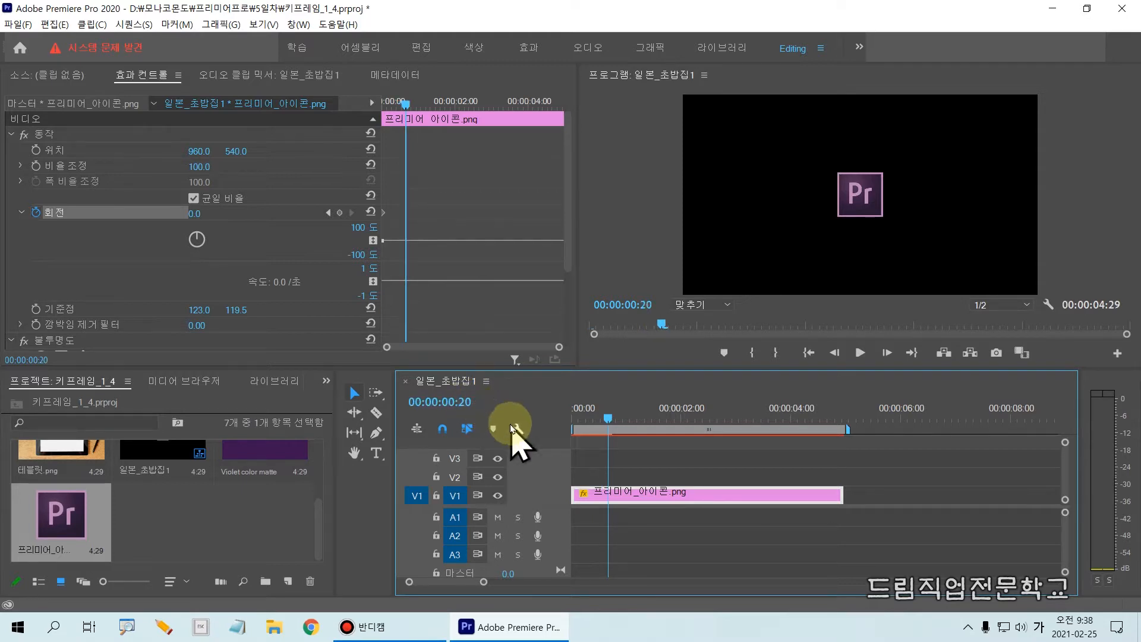
pyautogui.moveTo(441, 391); pyautogui.dragTo(498, 419)
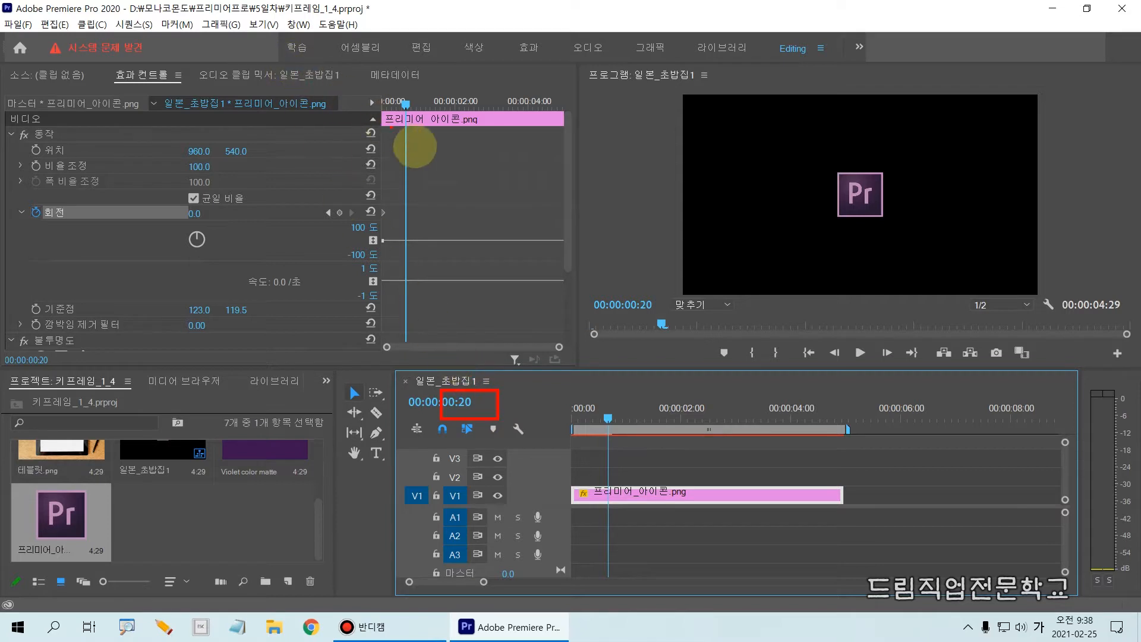
pyautogui.moveTo(392, 91)
pyautogui.mouseDown()
pyautogui.moveTo(408, 132)
pyautogui.moveTo(401, 300)
pyautogui.moveTo(419, 351)
pyautogui.mouseUp()
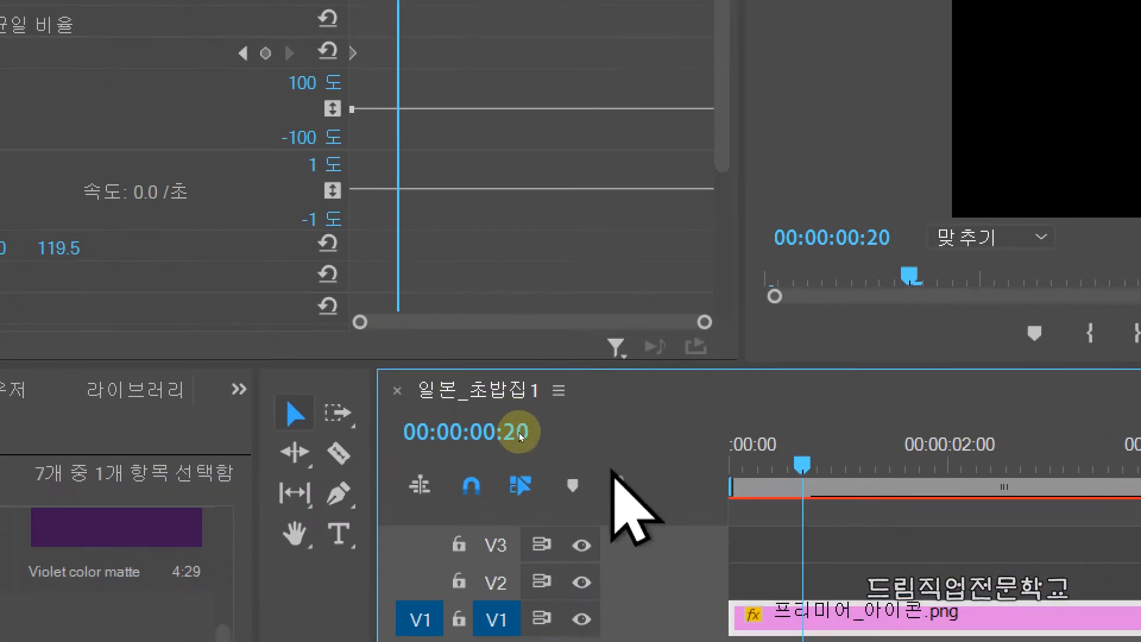
pyautogui.click(519, 429)
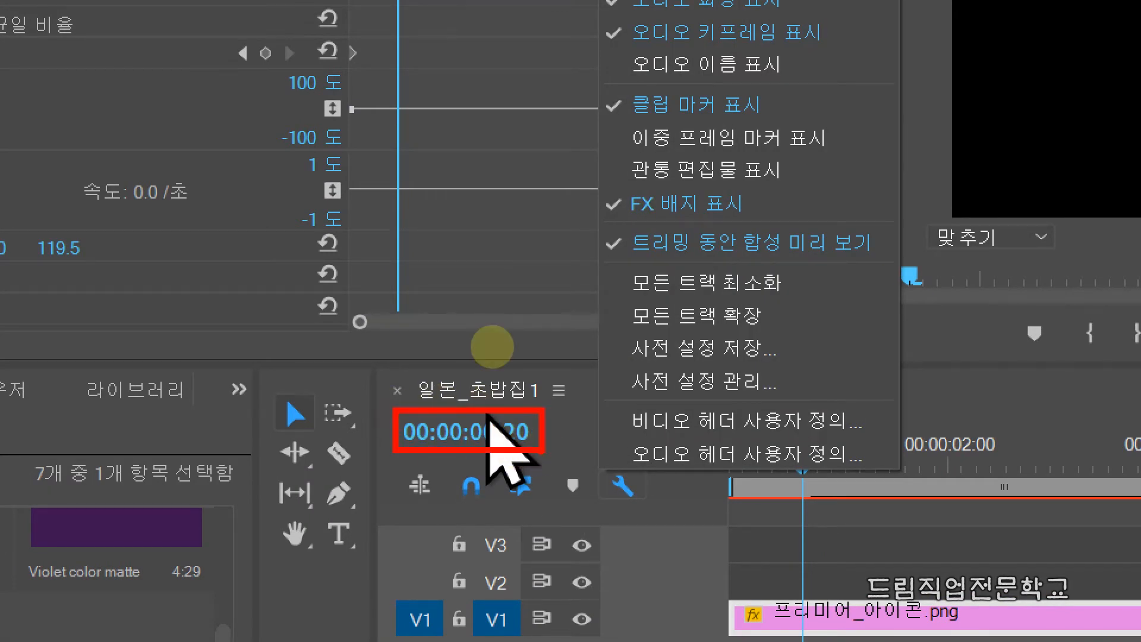
pyautogui.click(571, 325)
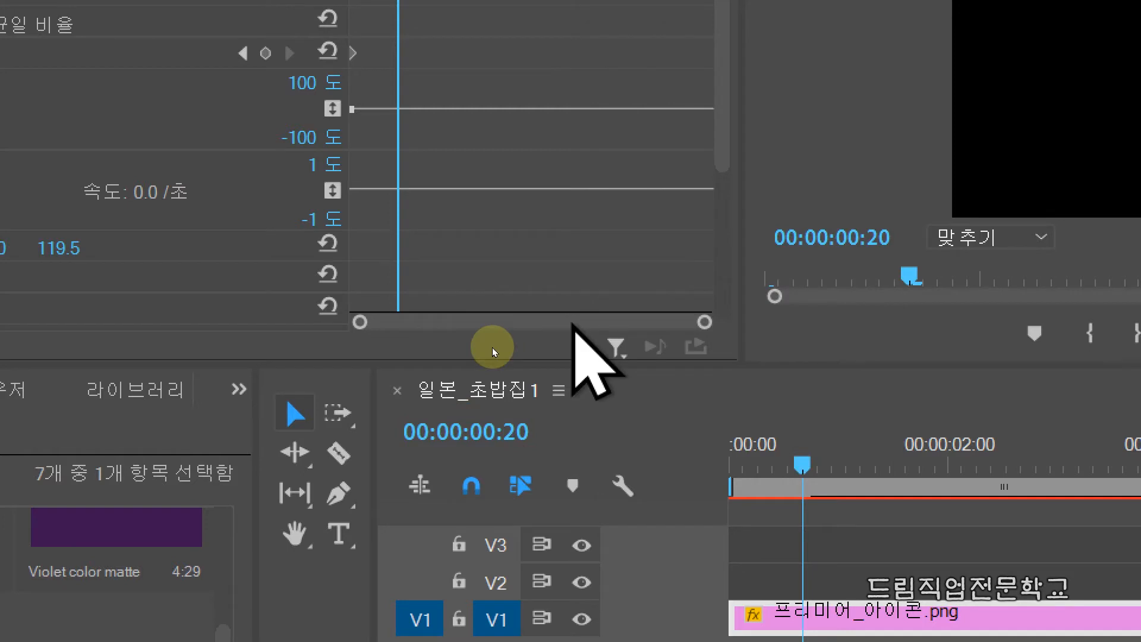
pyautogui.click(526, 440)
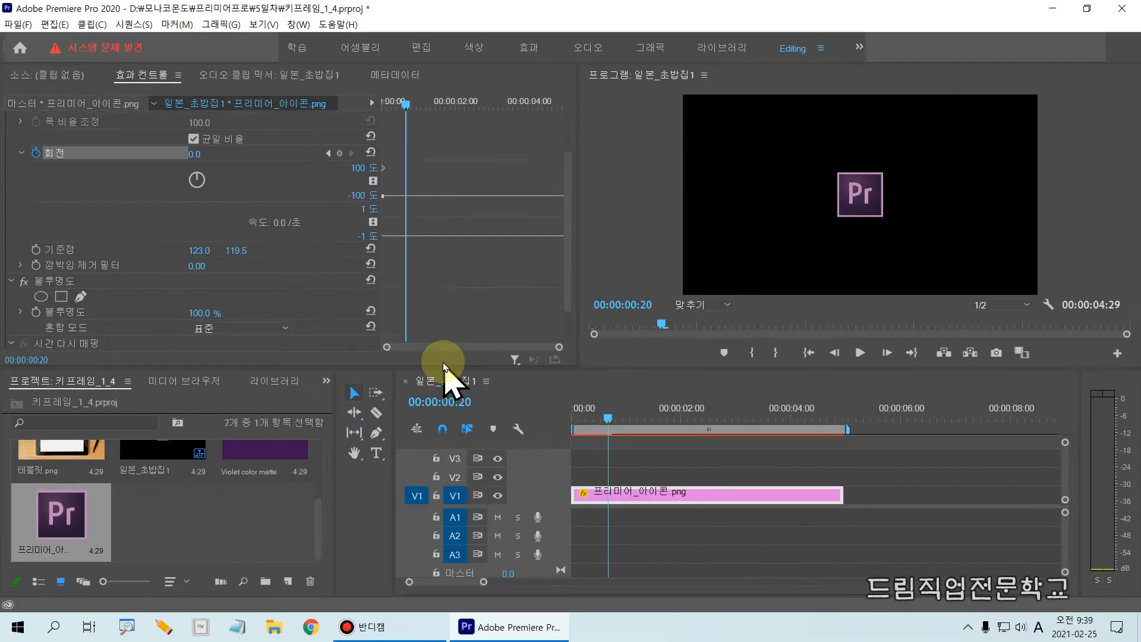
pyautogui.scroll(3, 412, 242)
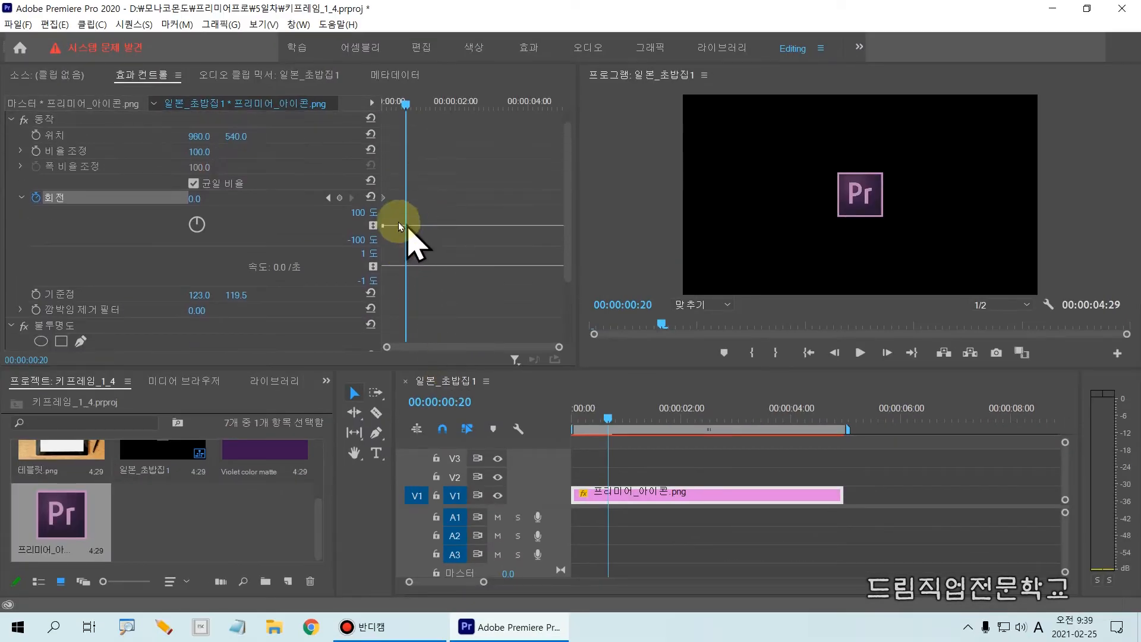
# Set the icon clip's Rotation to 45° at 00:00:00:20 to add a second keyframe
pyautogui.click(195, 199)
pyautogui.write('45')
pyautogui.press('Return')
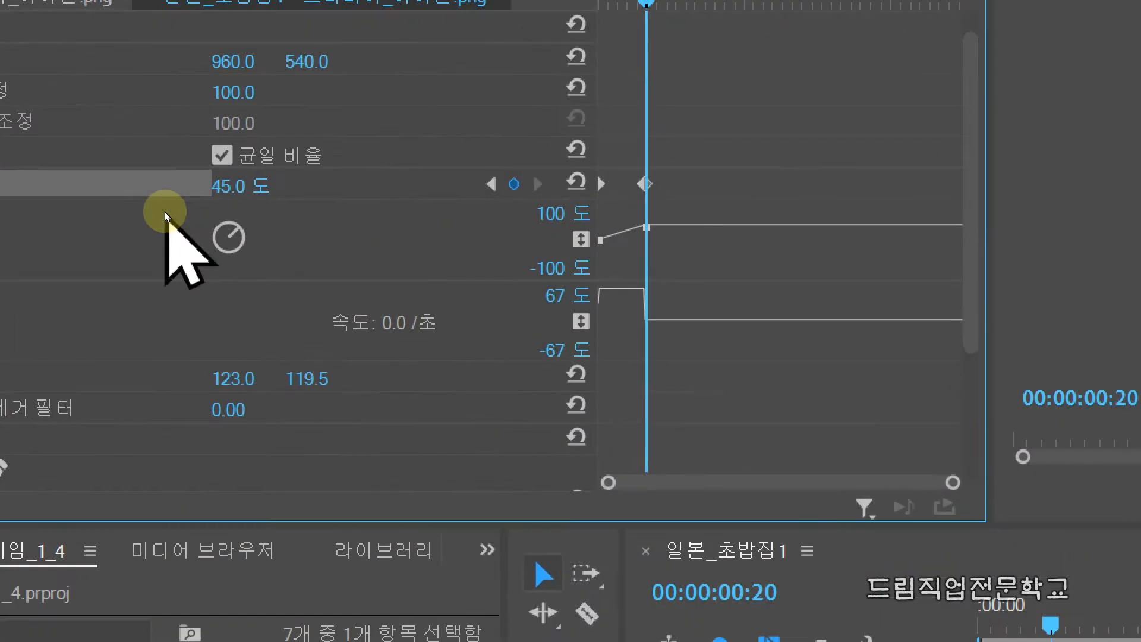
pyautogui.click(44, 219)
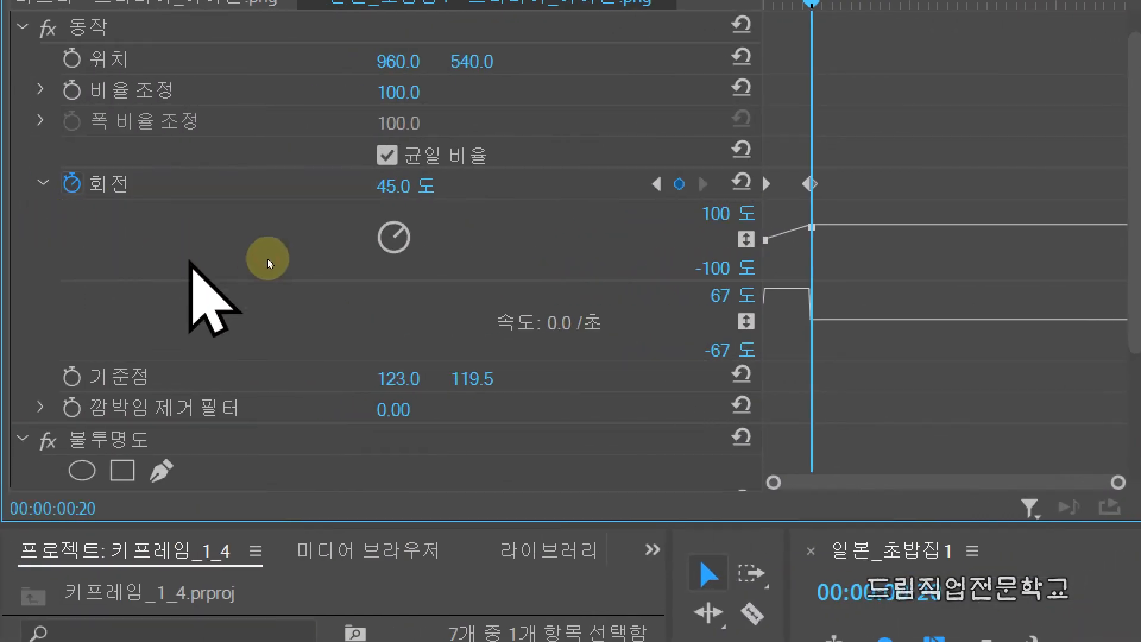
pyautogui.moveTo(324, 206)
pyautogui.mouseDown()
pyautogui.moveTo(418, 245)
pyautogui.moveTo(444, 276)
pyautogui.mouseUp()
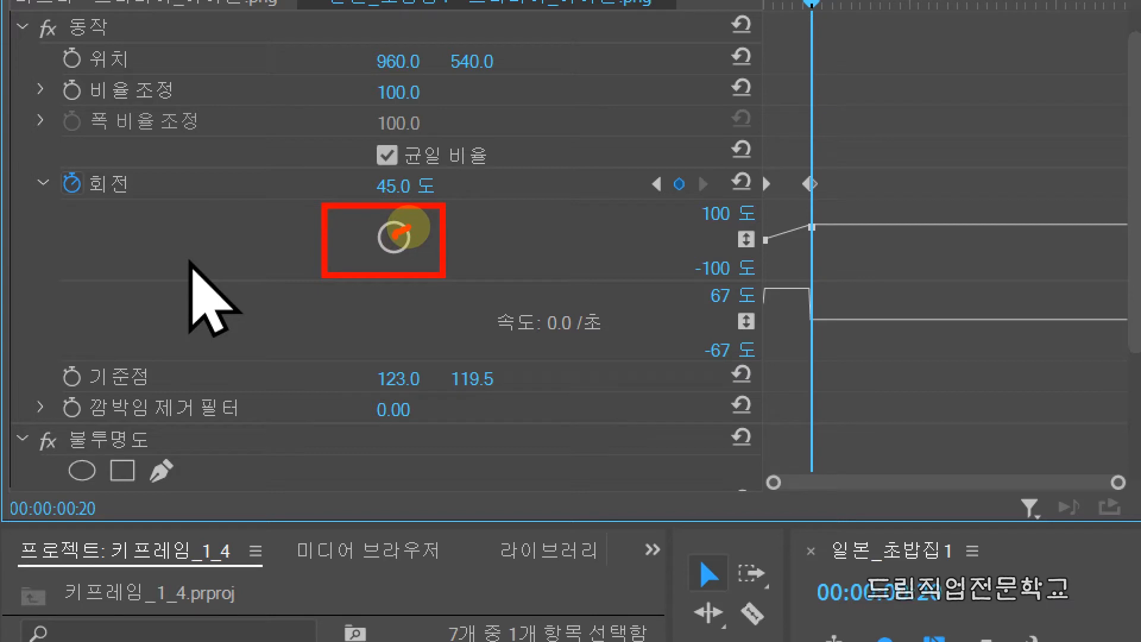
pyautogui.moveTo(438, 208)
pyautogui.mouseDown()
pyautogui.moveTo(384, 200)
pyautogui.moveTo(372, 177)
pyautogui.moveTo(453, 198)
pyautogui.mouseUp()
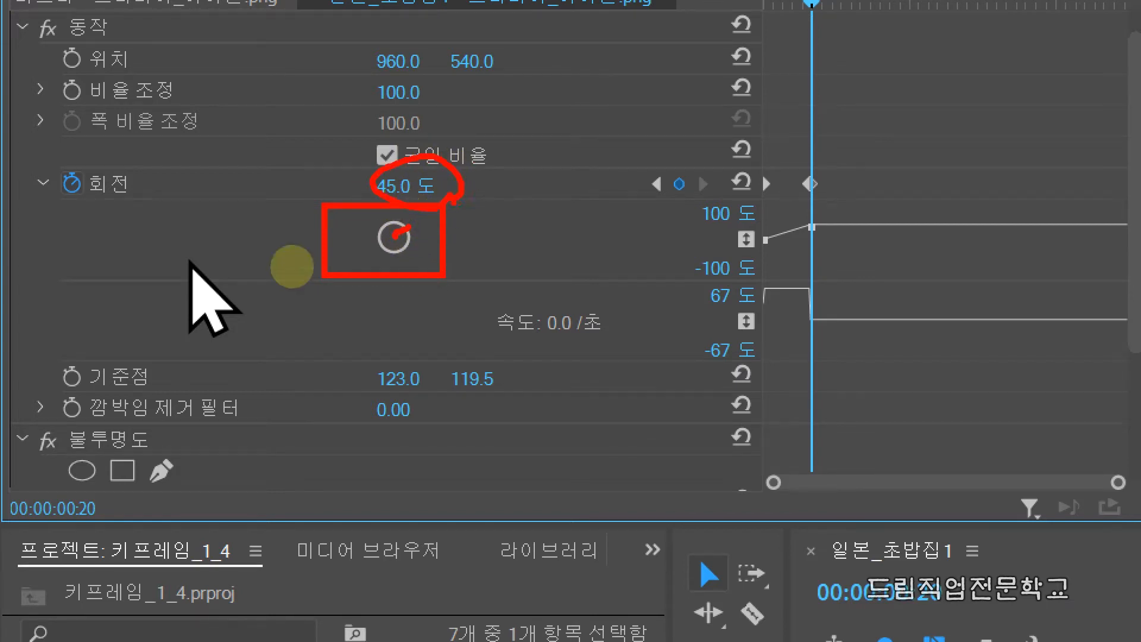
pyautogui.press('Escape')
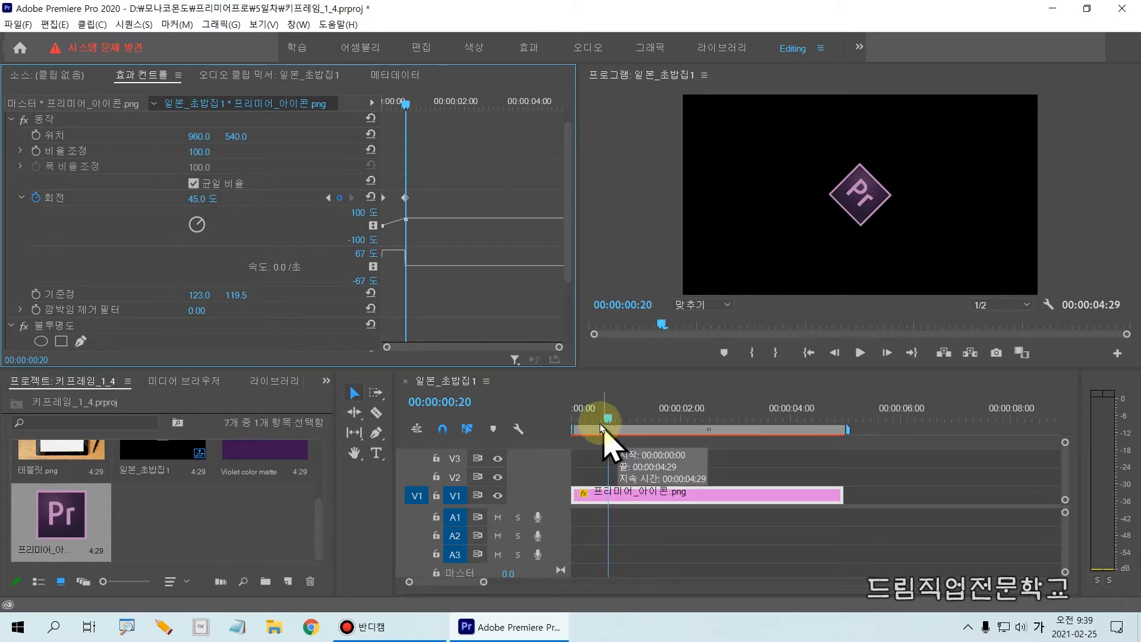
pyautogui.moveTo(575, 403); pyautogui.dragTo(572, 539)
pyautogui.moveTo(605, 399); pyautogui.dragTo(609, 534)
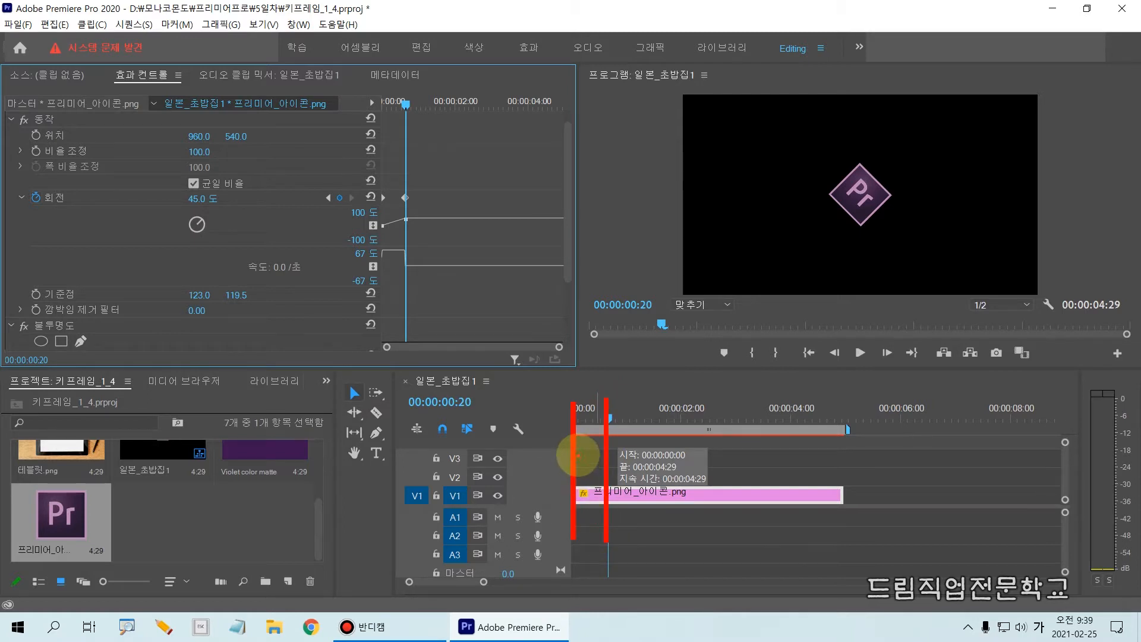
pyautogui.moveTo(578, 455); pyautogui.dragTo(600, 455)
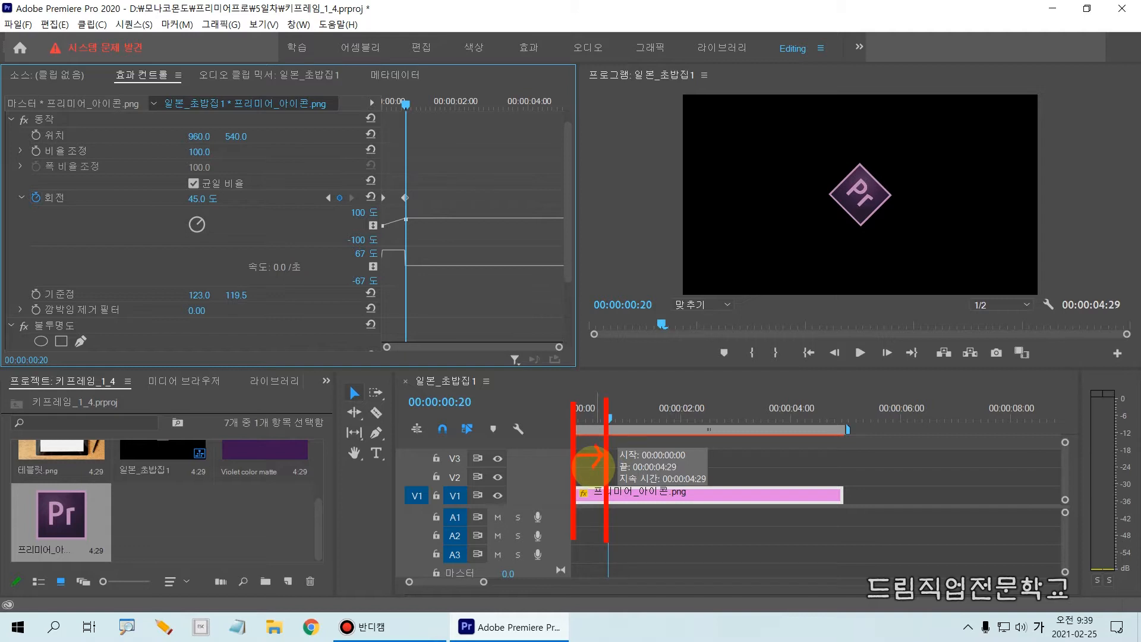
# Scrub around the second Rotation keyframe to review the icon's turning, and return the playhead to that keyframe at 00:00:00:20
pyautogui.moveTo(601, 407)
pyautogui.mouseDown()
pyautogui.moveTo(573, 414)
pyautogui.moveTo(613, 417)
pyautogui.moveTo(561, 423)
pyautogui.moveTo(618, 422)
pyautogui.mouseUp()
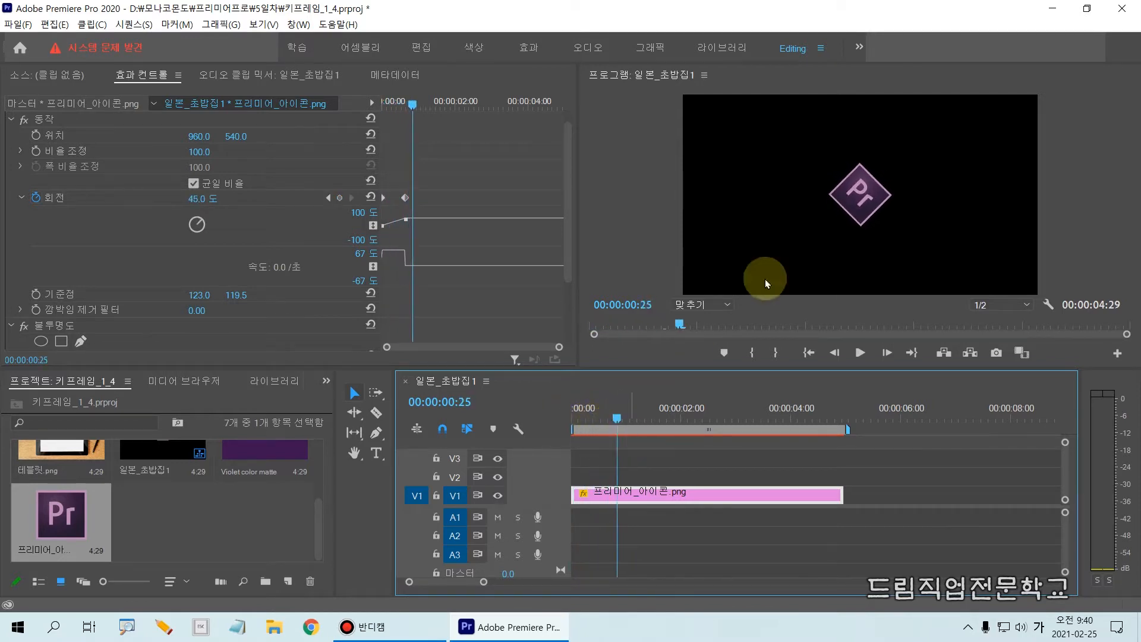
pyautogui.moveTo(618, 418); pyautogui.dragTo(600, 437)
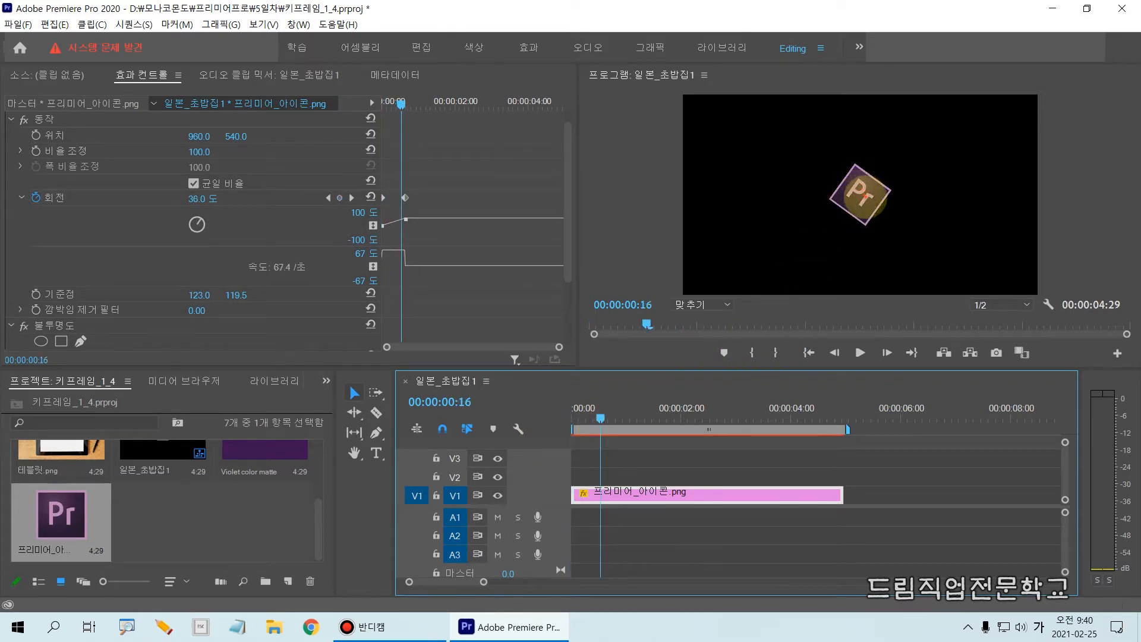
pyautogui.moveTo(861, 196)
pyautogui.mouseDown()
pyautogui.moveTo(871, 162)
pyautogui.moveTo(898, 177)
pyautogui.moveTo(884, 176)
pyautogui.mouseUp()
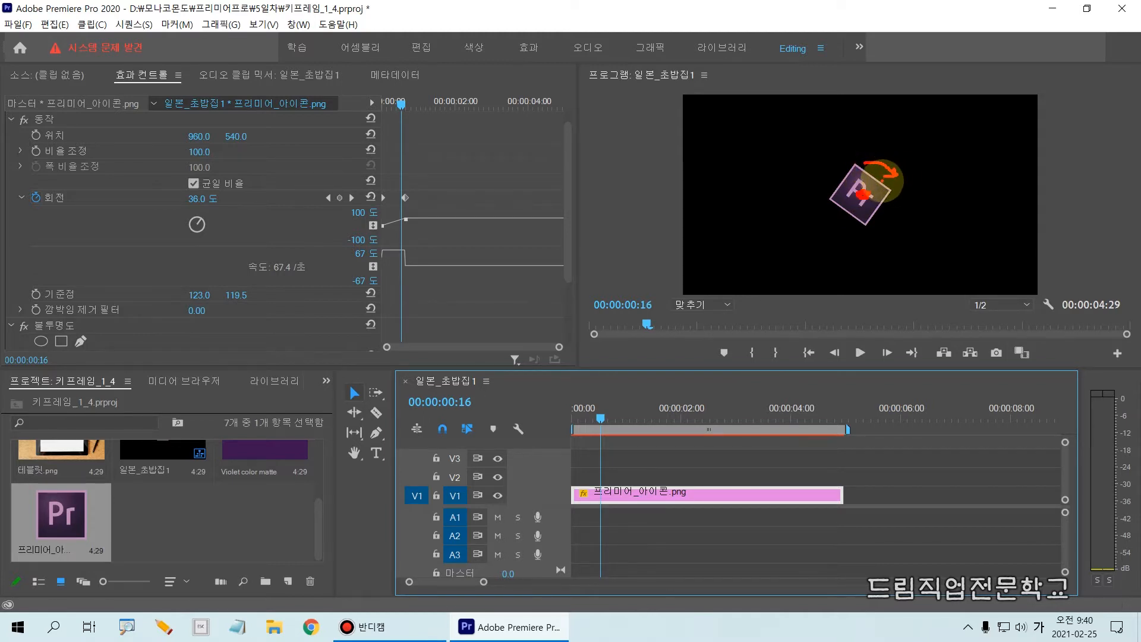
pyautogui.press('Escape')
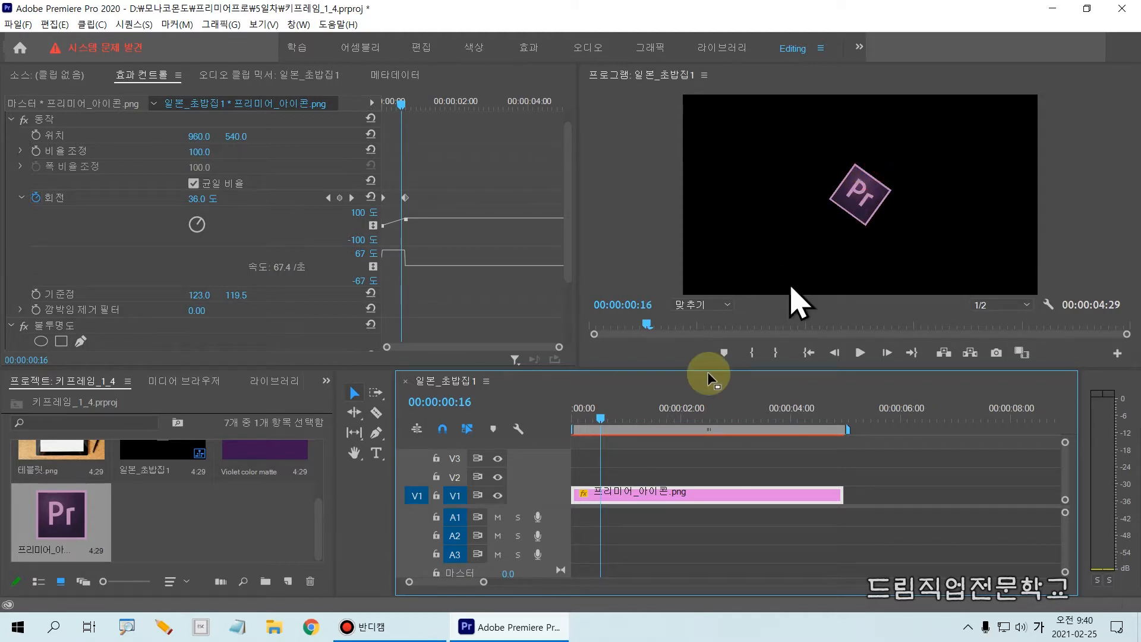
pyautogui.click(353, 199)
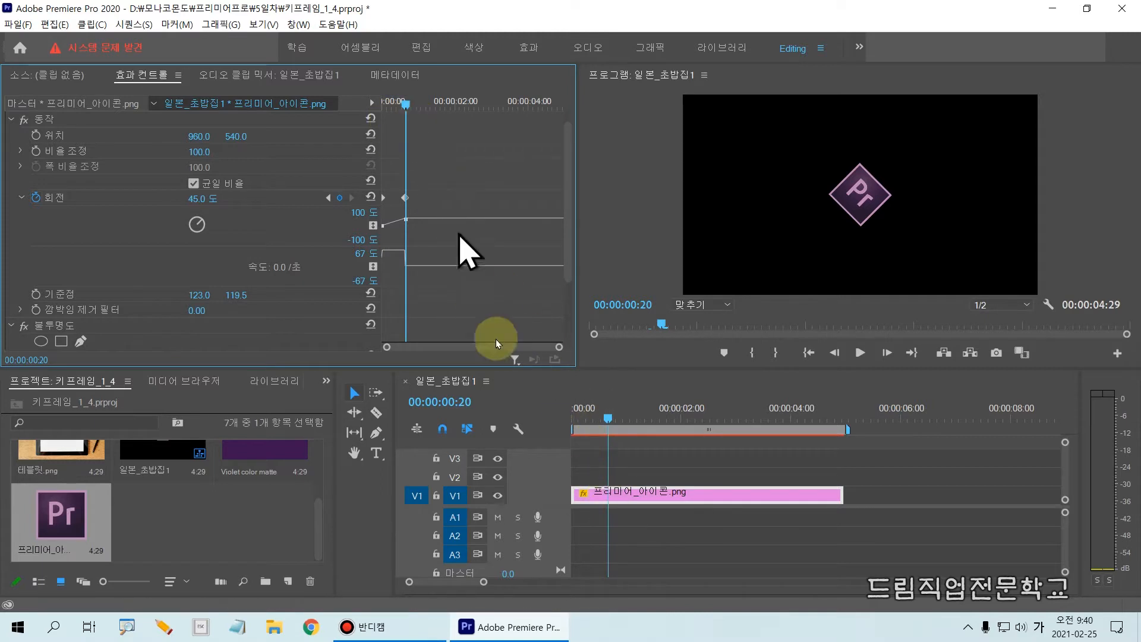
# Move the playhead of the sequence 일본_초밥집1 to 00:00:01:00
pyautogui.click(469, 403)
pyautogui.doubleClick(481, 404)
pyautogui.write('30')
pyautogui.press('Return')
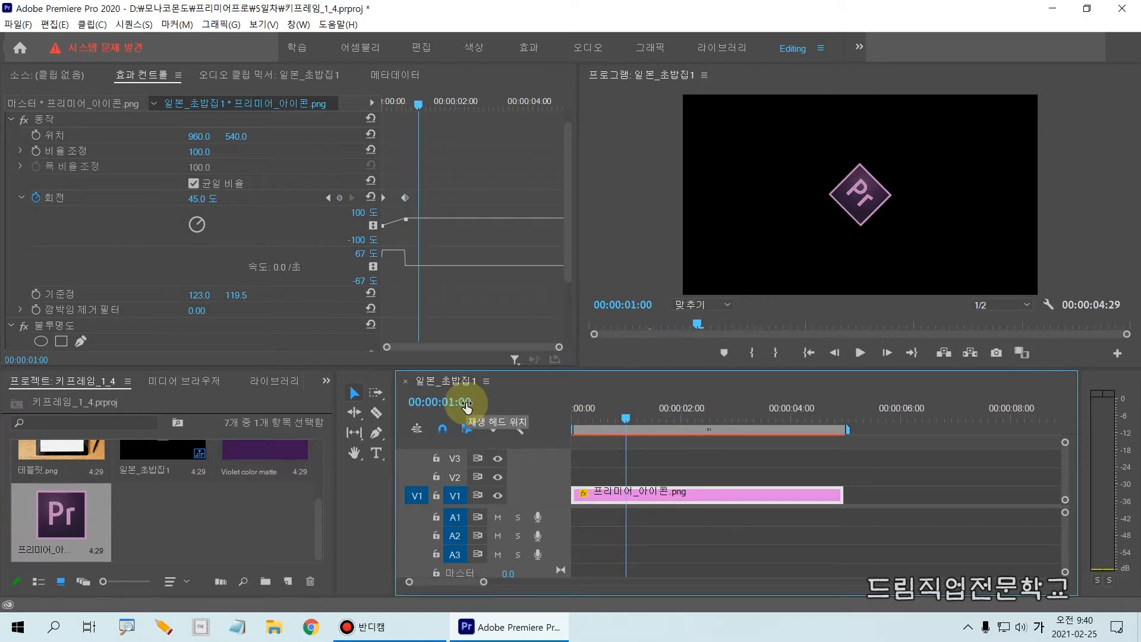
pyautogui.hotkey('ctrl', '2')
pyautogui.moveTo(616, 403); pyautogui.dragTo(636, 579)
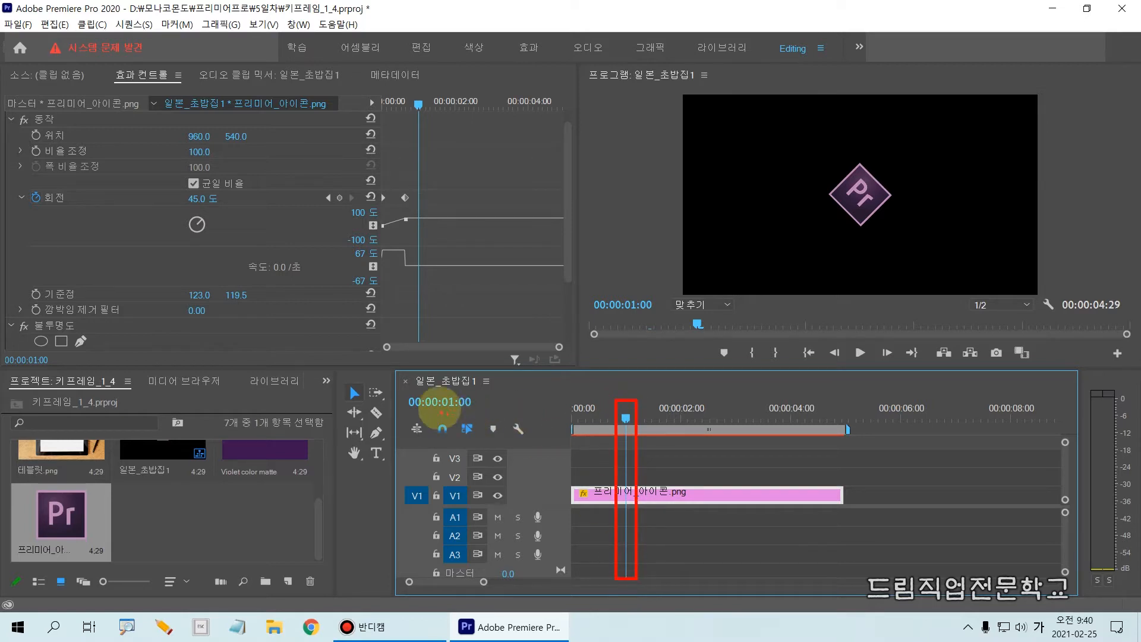
pyautogui.moveTo(440, 386); pyautogui.dragTo(460, 414)
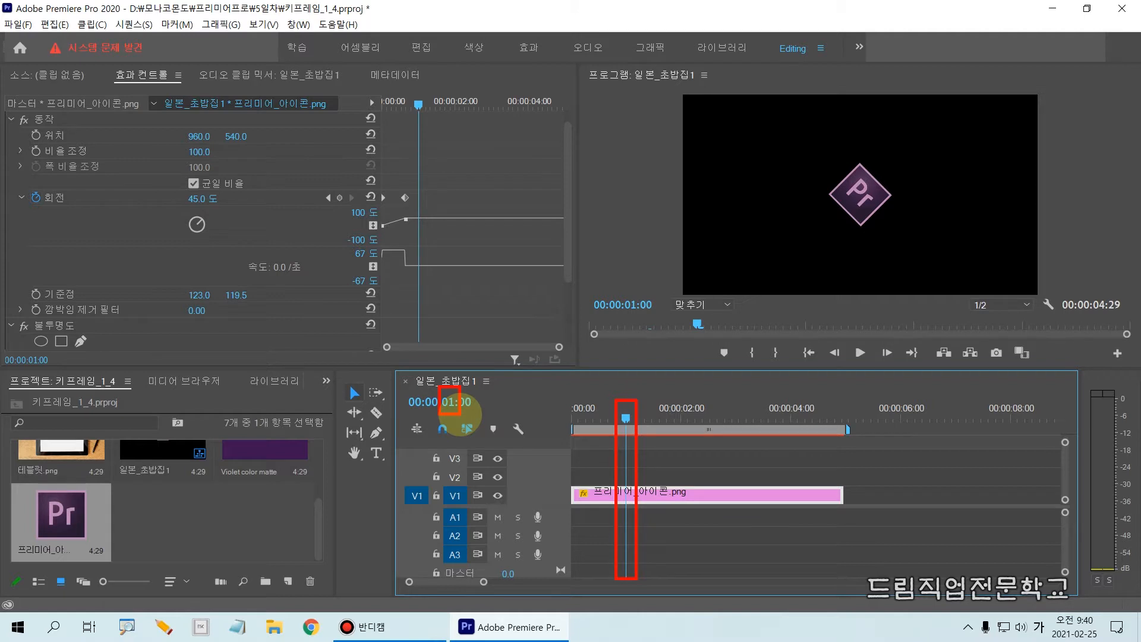
pyautogui.press('Escape')
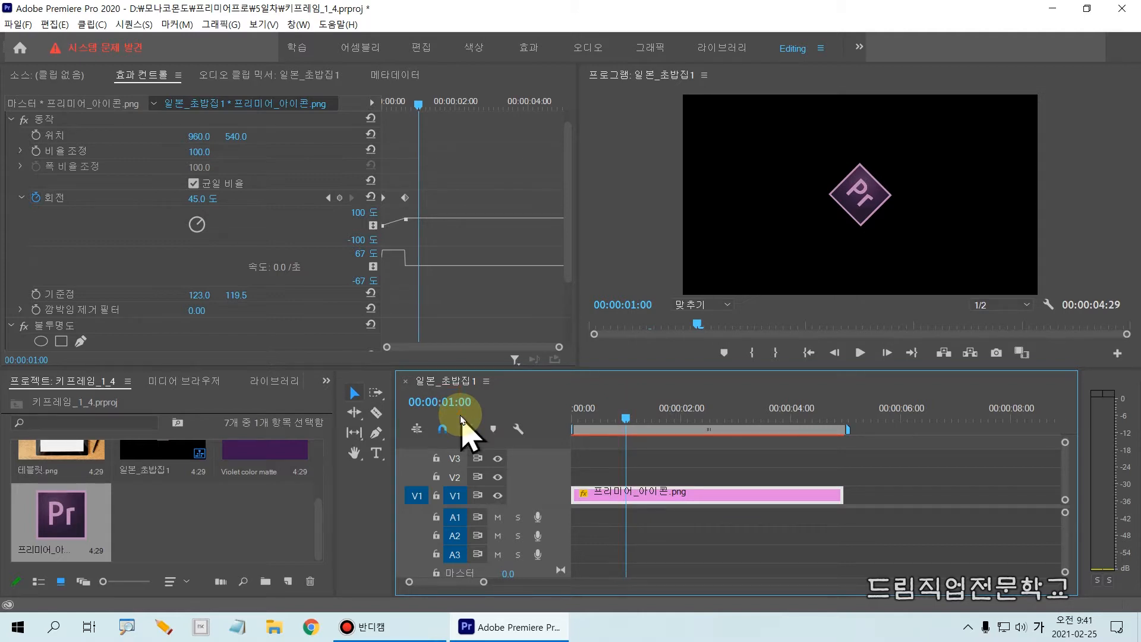
# Set the icon clip's Rotation to 90° at 00:00:01:00 to add a third keyframe
pyautogui.click(202, 200)
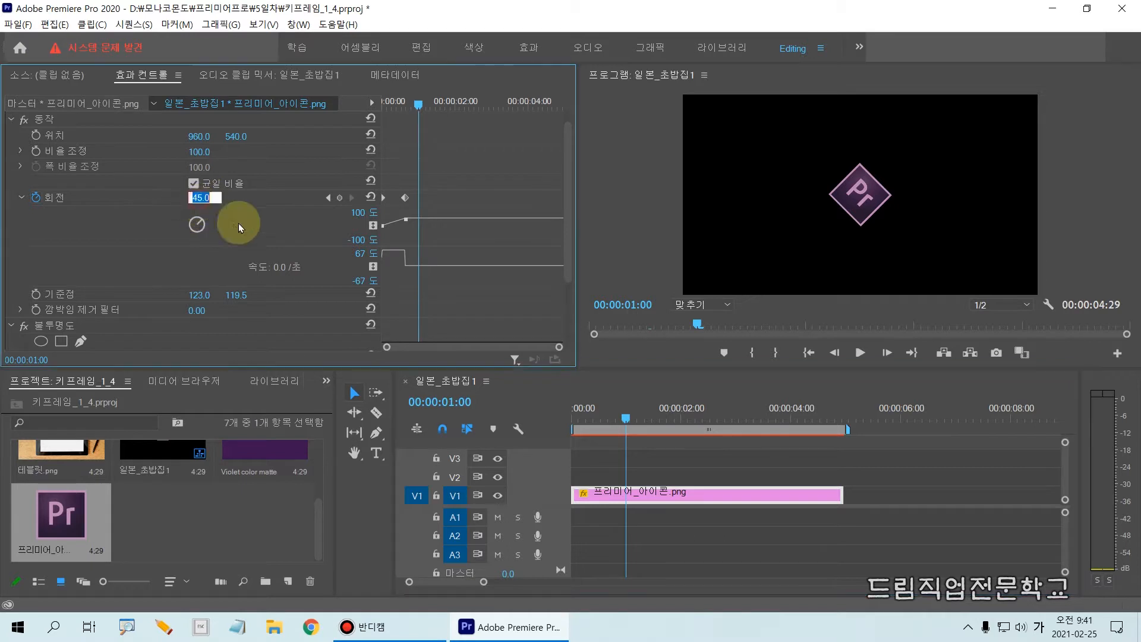
pyautogui.write('90')
pyautogui.press('Return')
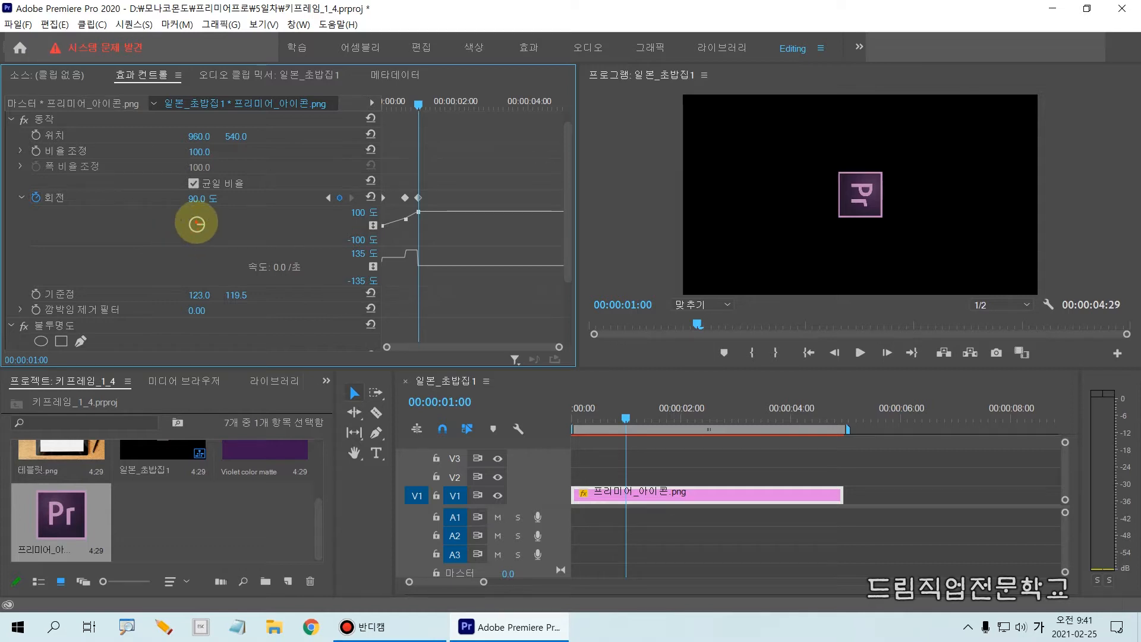
pyautogui.moveTo(224, 217); pyautogui.dragTo(226, 235)
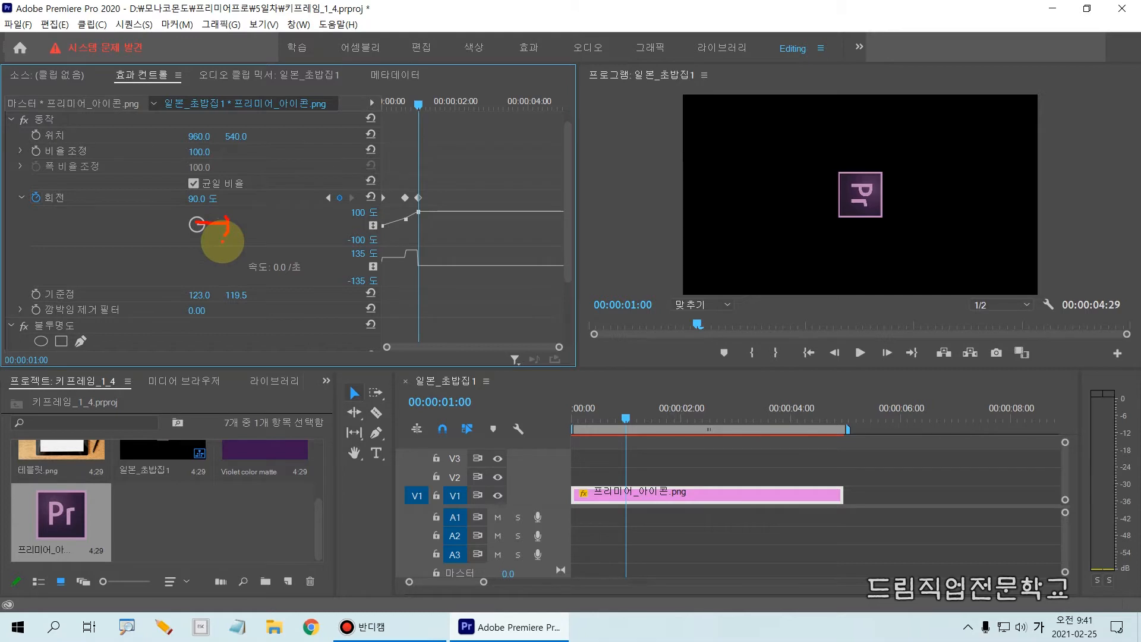
pyautogui.press('Escape')
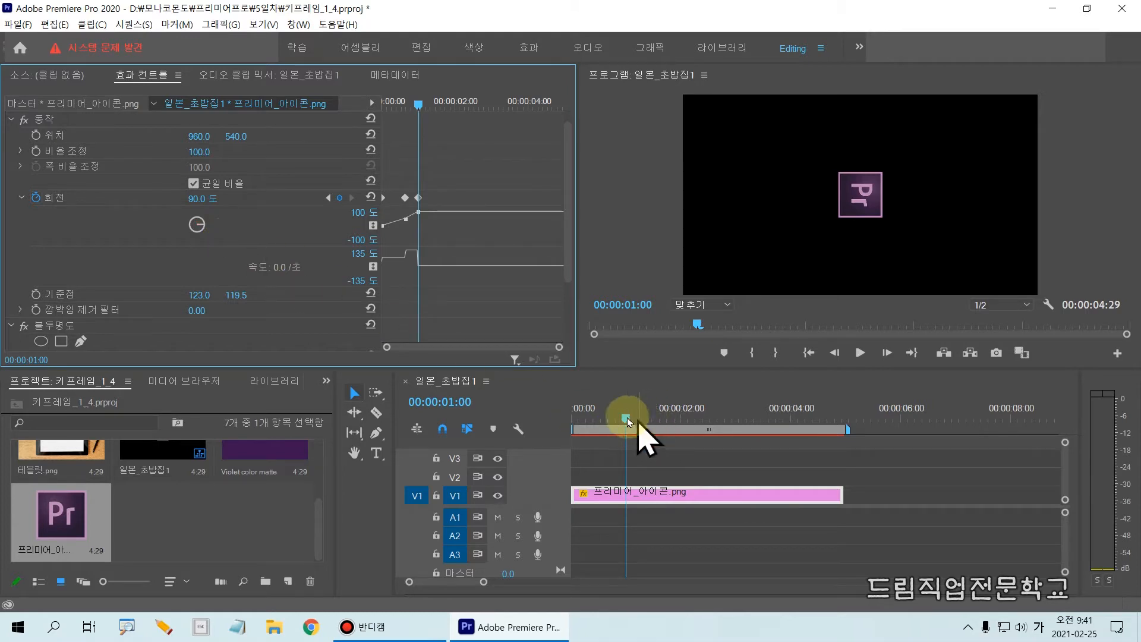
# Move the playhead to 00:00:01:10 and set the icon clip's Rotation to 0° to add a fourth keyframe
pyautogui.click(469, 403)
pyautogui.moveTo(471, 404); pyautogui.dragTo(478, 406)
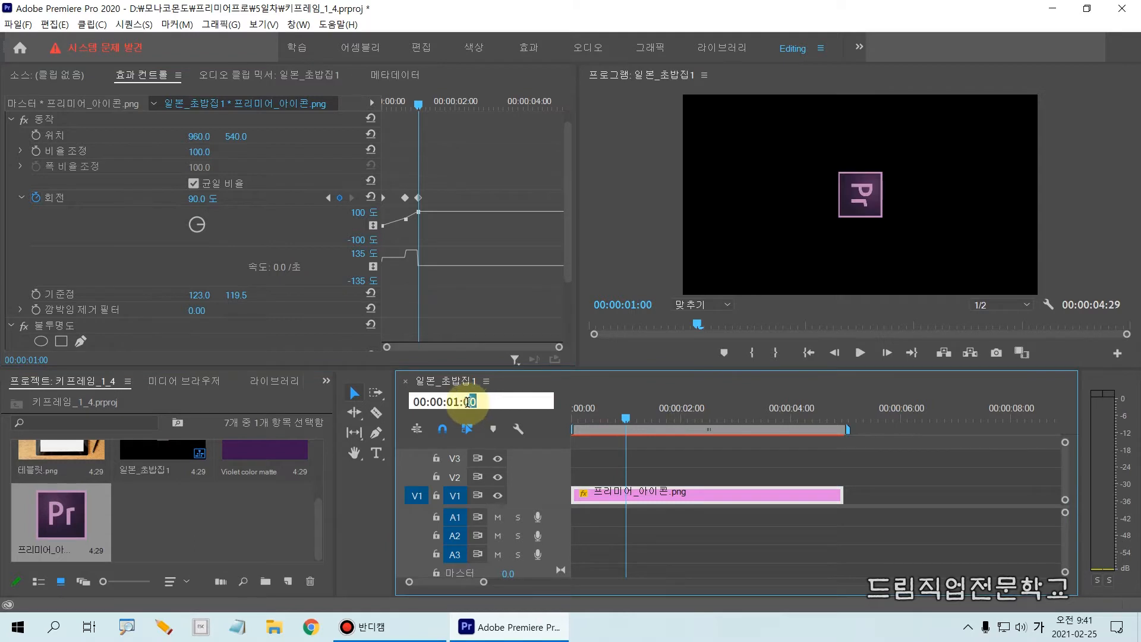
pyautogui.write('10')
pyautogui.press('Return')
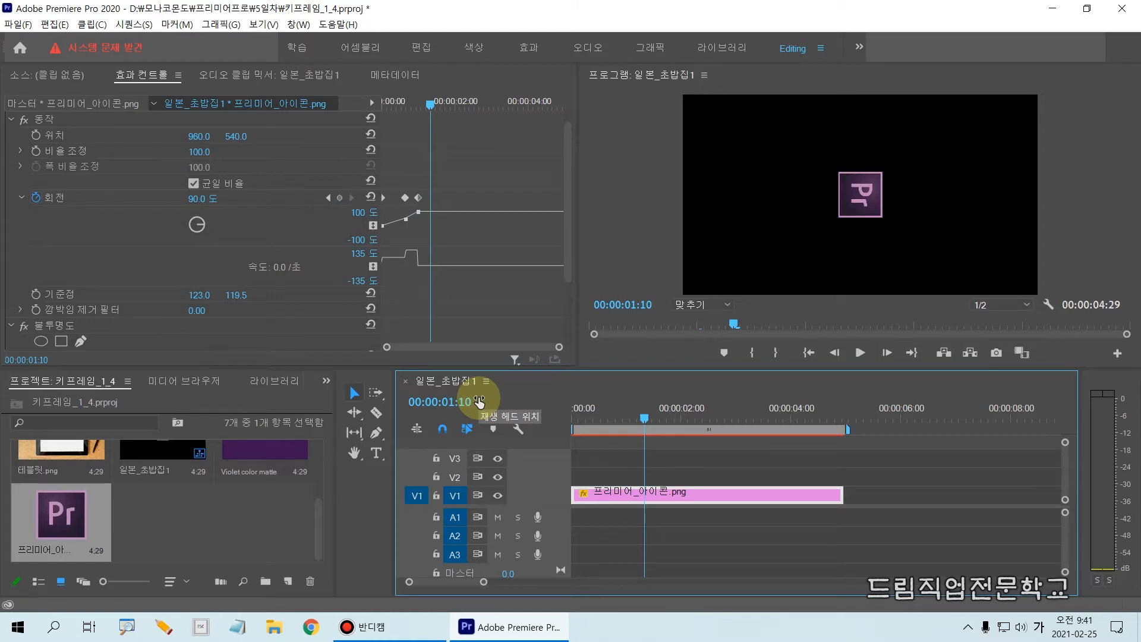
pyautogui.click(199, 197)
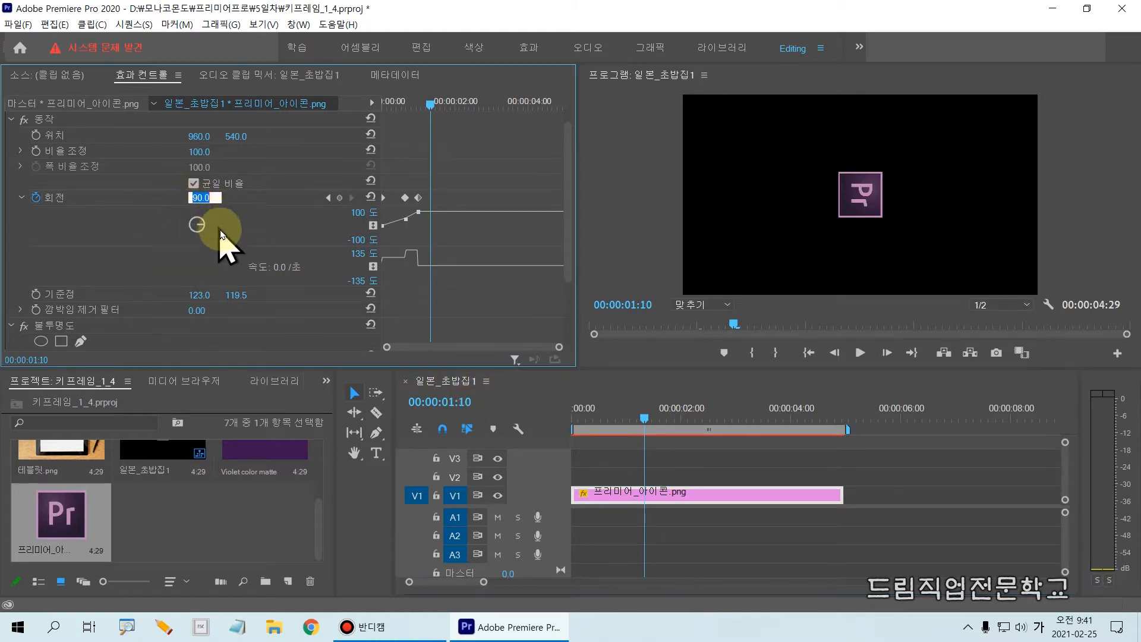
pyautogui.write('0')
pyautogui.press('Return')
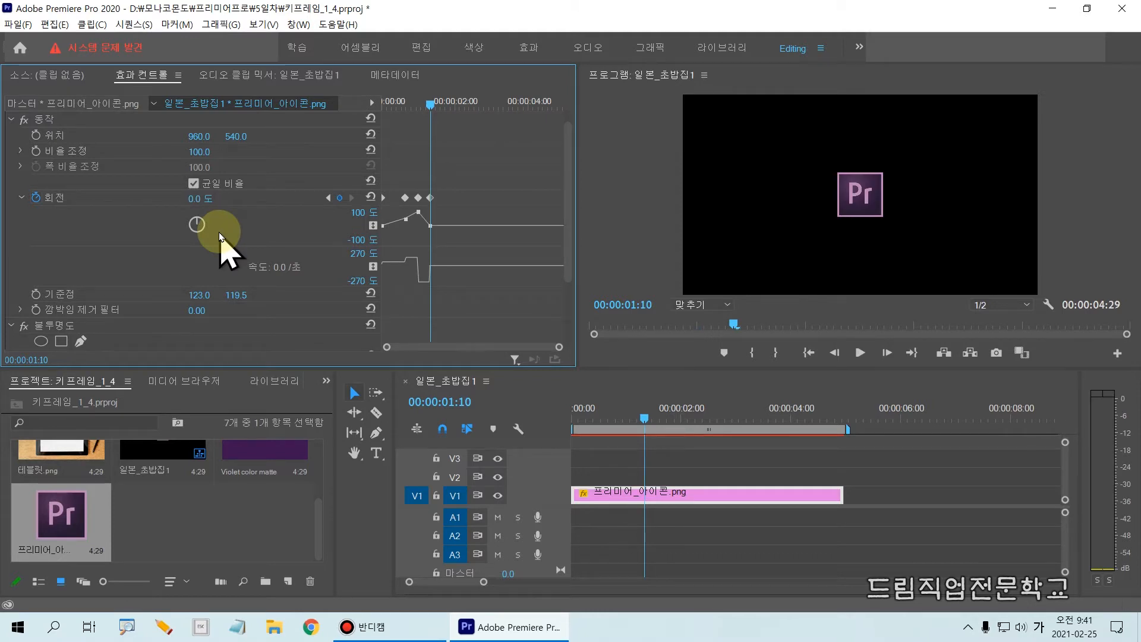
# Play the sequence from the start to preview the icon's rotation animation
pyautogui.moveTo(637, 410); pyautogui.dragTo(520, 438)
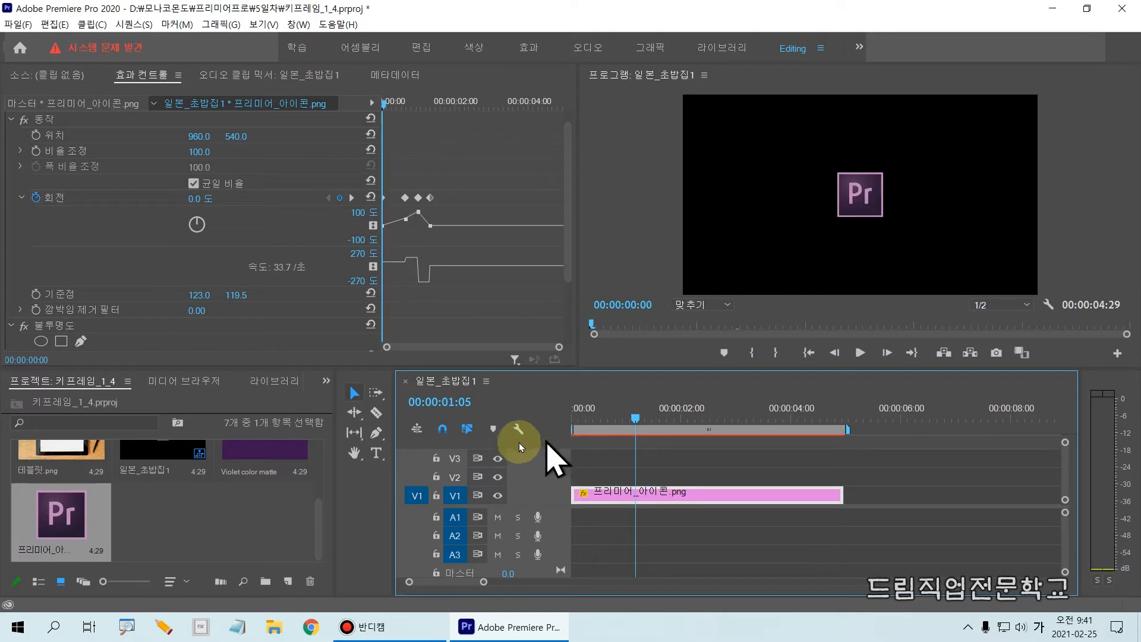
pyautogui.press('space')
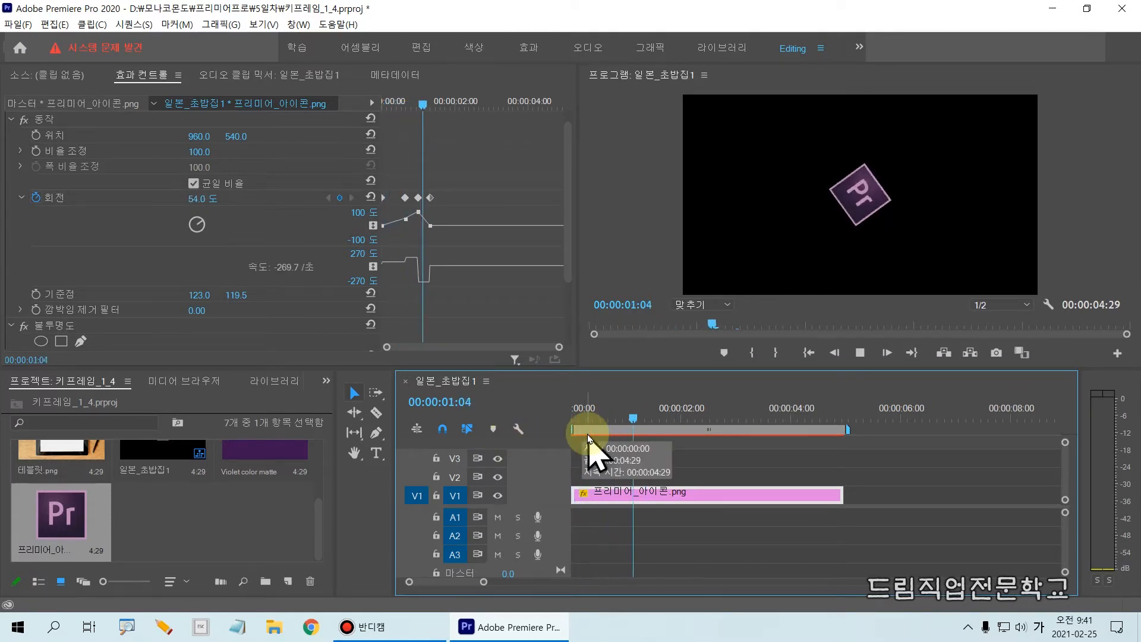
pyautogui.press('space')
# Move the playhead of the sequence 일본_초밥집1 to 00:00:02:00
pyautogui.moveTo(665, 438); pyautogui.dragTo(700, 470)
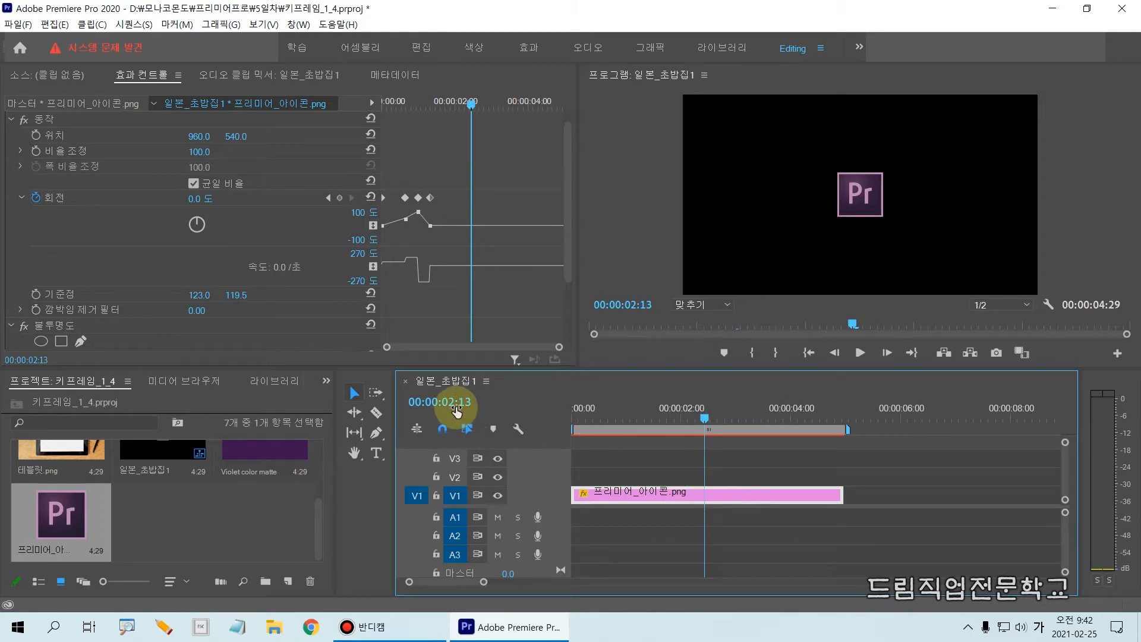
pyautogui.click(458, 402)
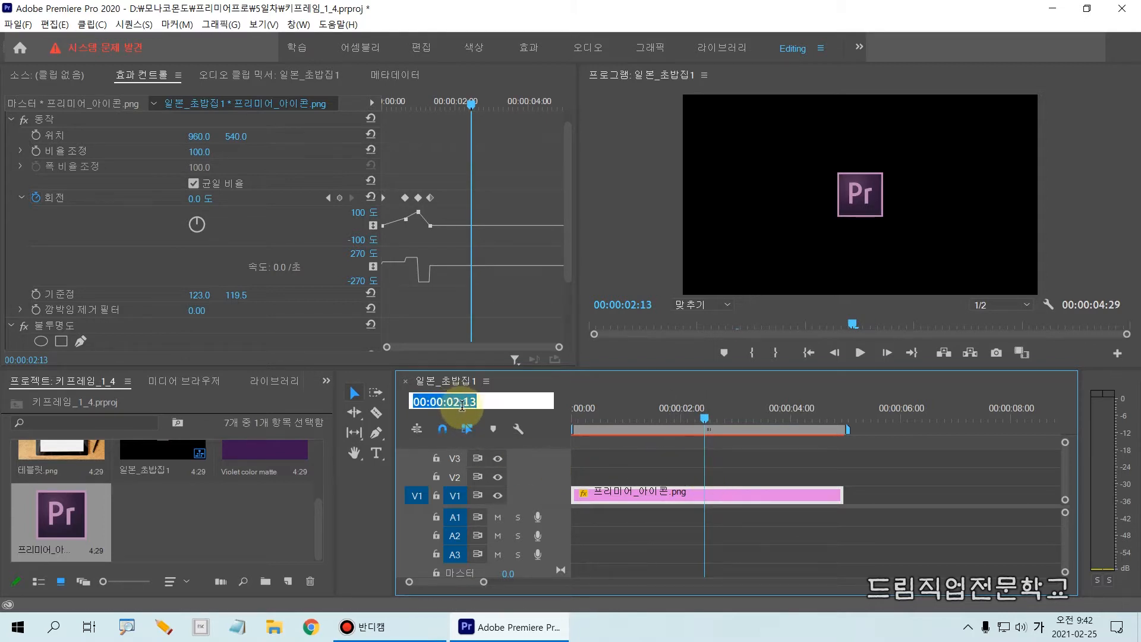
pyautogui.click(470, 403)
pyautogui.click(469, 401)
pyautogui.moveTo(464, 402); pyautogui.dragTo(480, 405)
pyautogui.write('00')
pyautogui.press('Return')
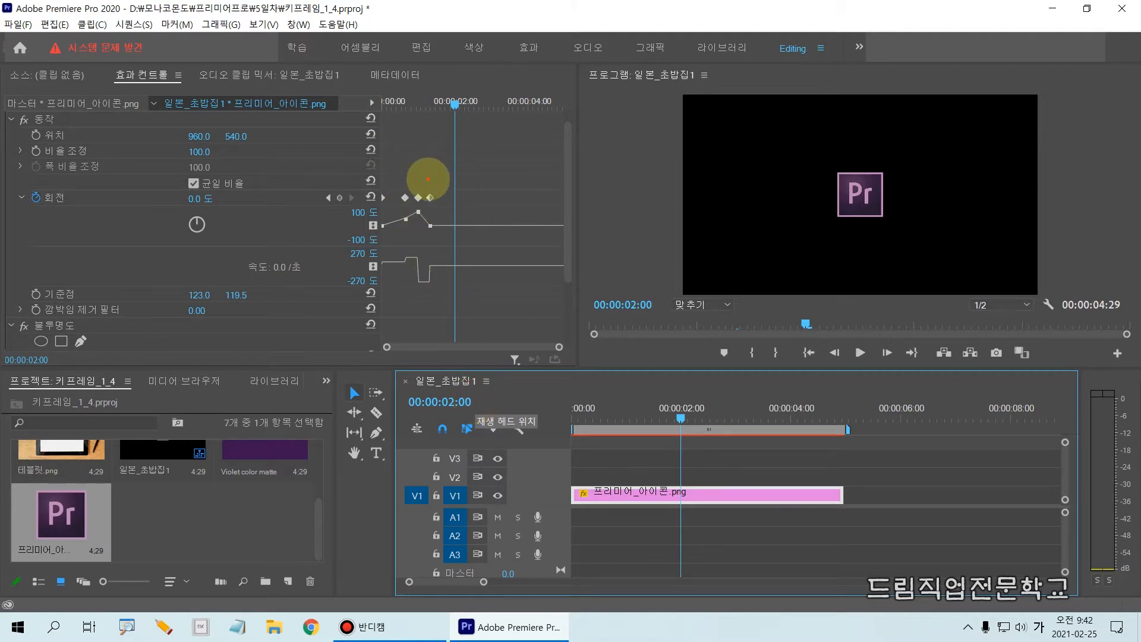
pyautogui.moveTo(428, 179); pyautogui.dragTo(430, 233)
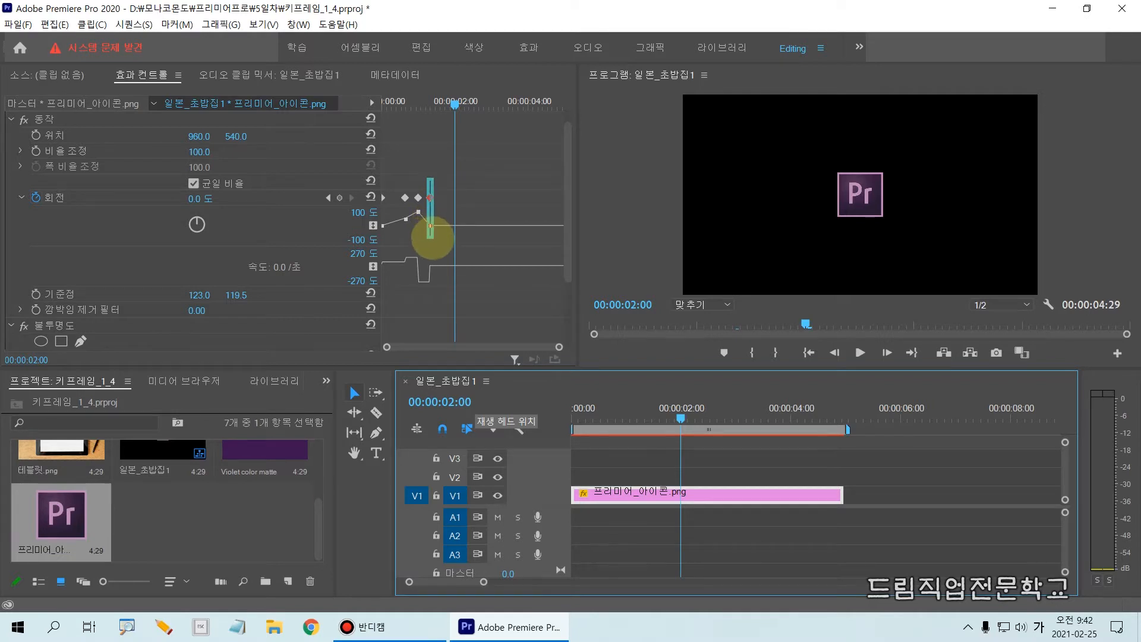
pyautogui.moveTo(430, 238); pyautogui.dragTo(429, 238)
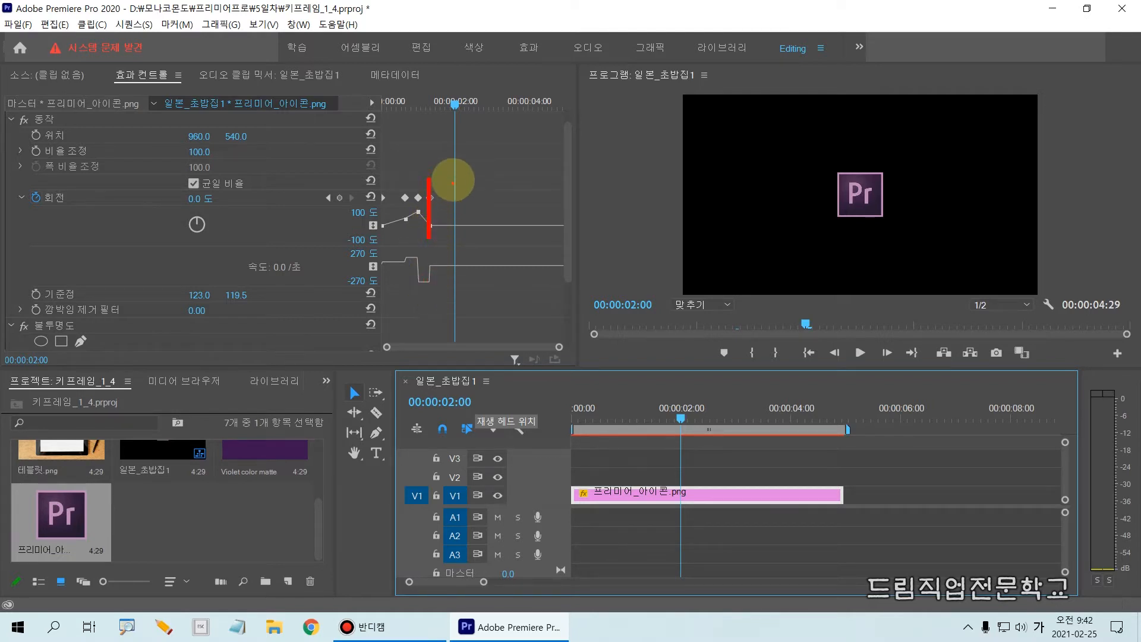
pyautogui.moveTo(454, 177); pyautogui.dragTo(456, 239)
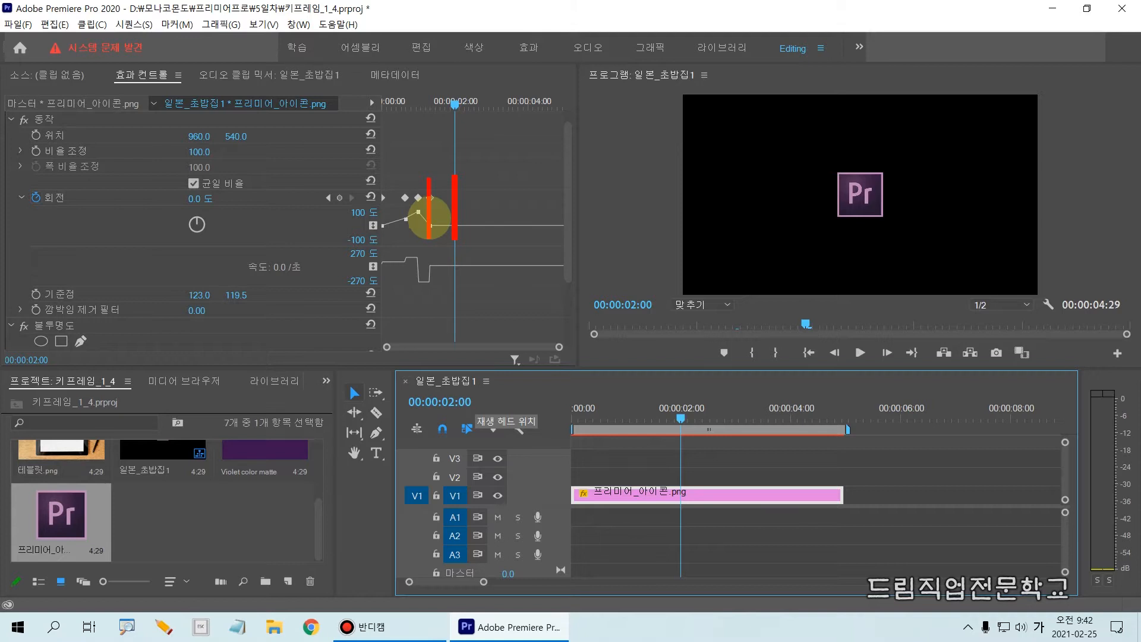
pyautogui.press('Escape')
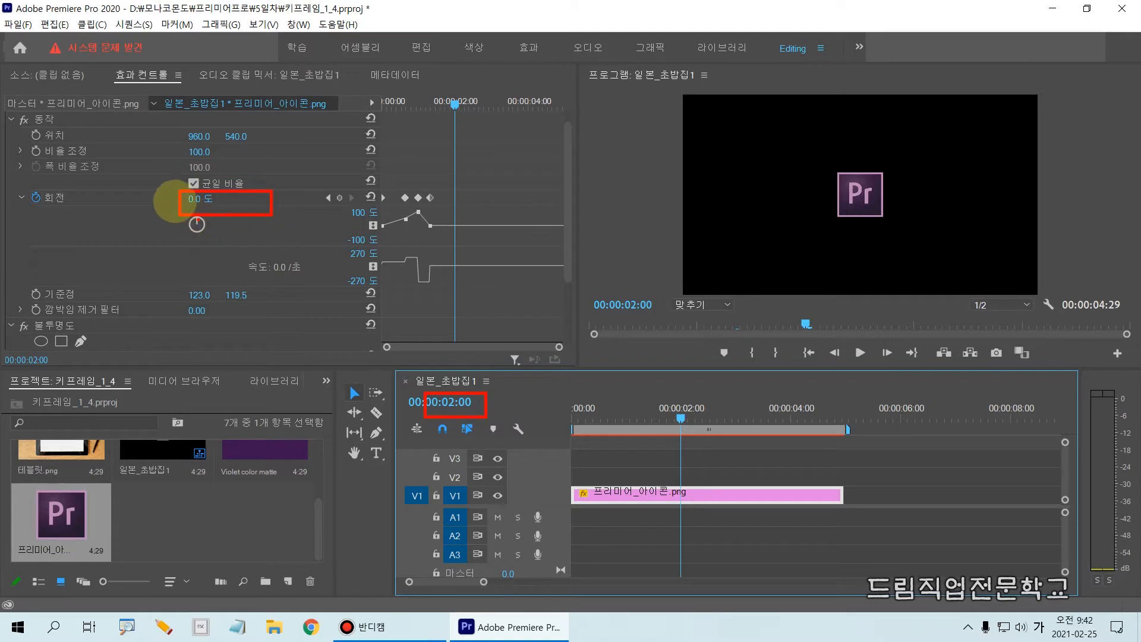
# Set the icon clip's Rotation to 360° at 00:00:02:00 to add a fifth keyframe
pyautogui.click(197, 199)
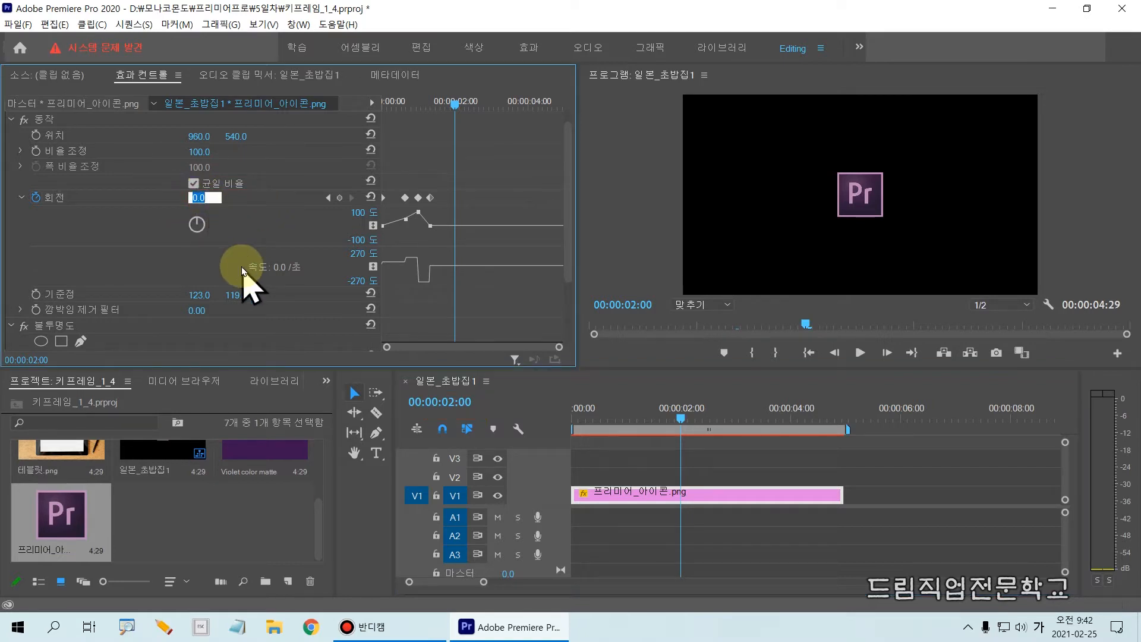
pyautogui.write('36')
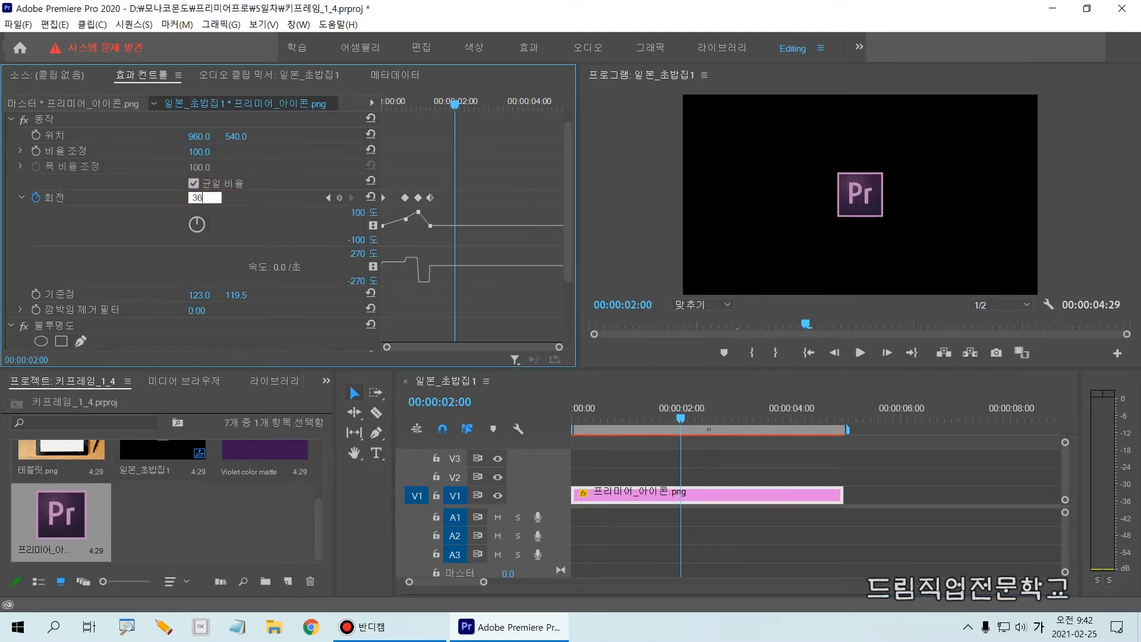
pyautogui.write('0')
pyautogui.click(243, 269)
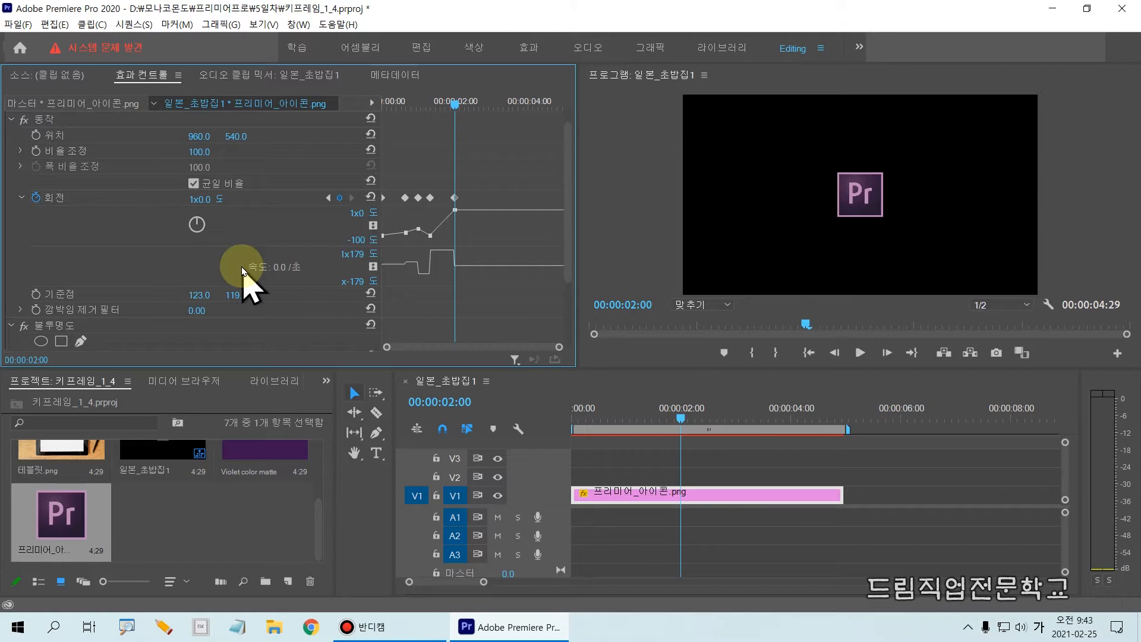
# Play the sequence from the start to preview the full-turn rotation, and return the playhead to 00:00:02:00
pyautogui.moveTo(454, 102); pyautogui.dragTo(351, 116)
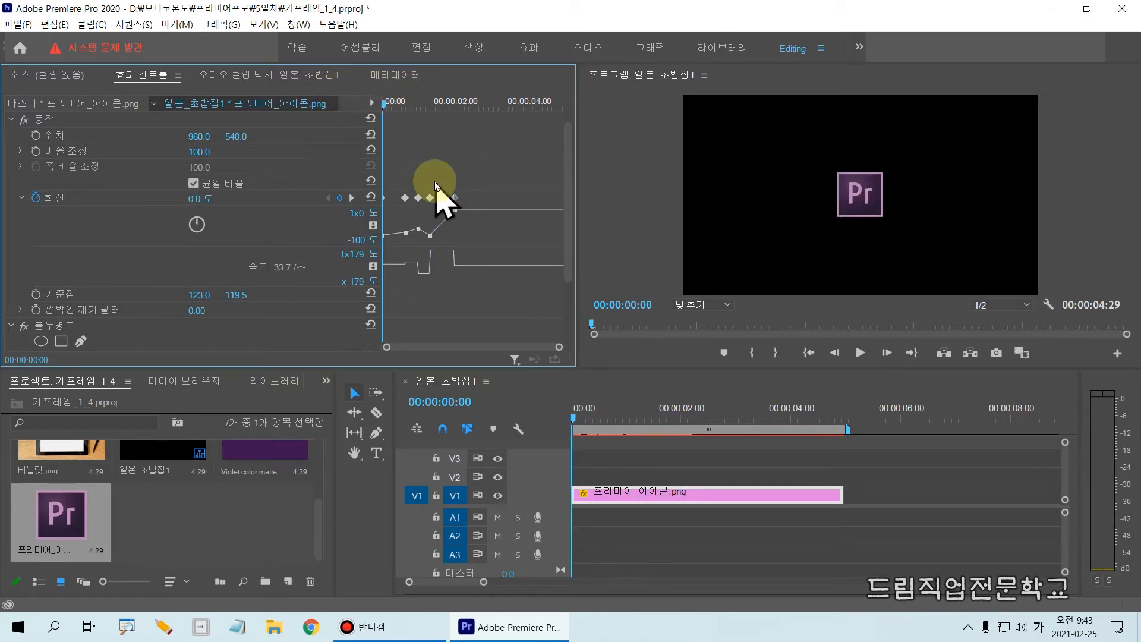
pyautogui.press('space')
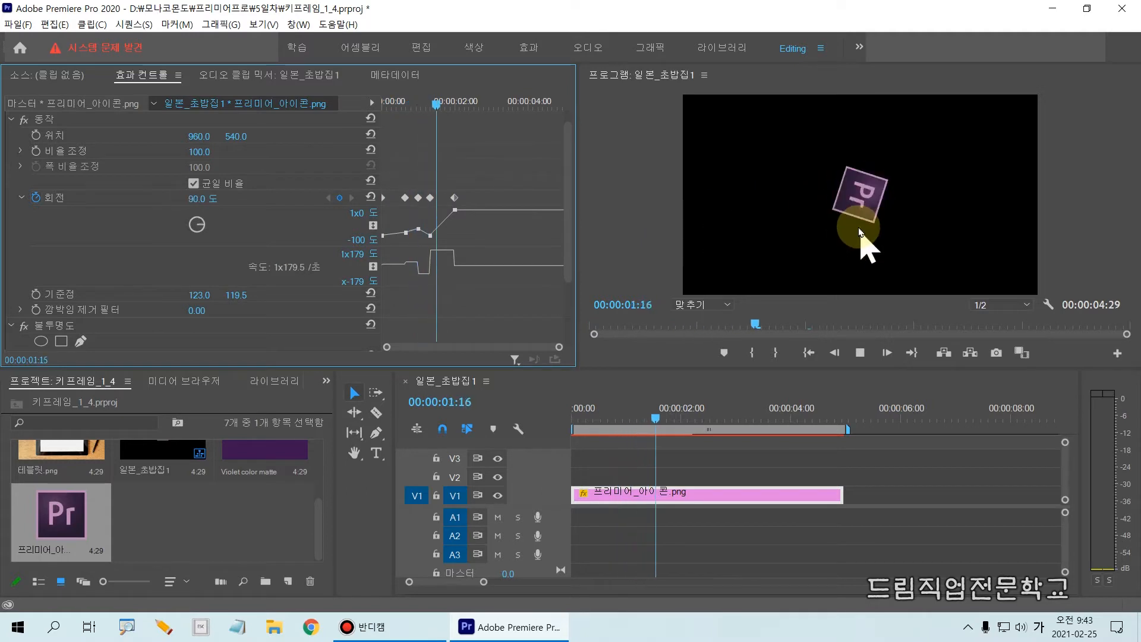
pyautogui.press('space')
pyautogui.moveTo(510, 102); pyautogui.dragTo(458, 109)
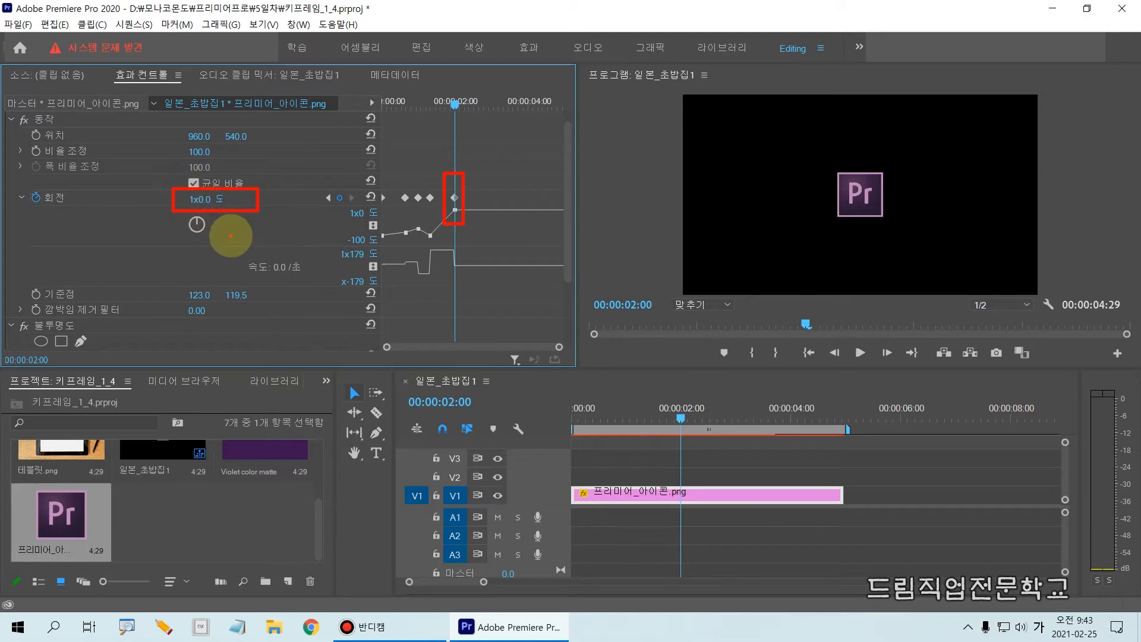
pyautogui.moveTo(227, 222)
pyautogui.mouseDown()
pyautogui.moveTo(267, 221)
pyautogui.moveTo(256, 234)
pyautogui.moveTo(251, 222)
pyautogui.moveTo(267, 237)
pyautogui.moveTo(296, 231)
pyautogui.moveTo(288, 220)
pyautogui.moveTo(307, 248)
pyautogui.moveTo(313, 233)
pyautogui.moveTo(323, 243)
pyautogui.moveTo(318, 217)
pyautogui.moveTo(357, 244)
pyautogui.mouseUp()
pyautogui.click(303, 243)
pyautogui.moveTo(354, 244)
pyautogui.mouseDown()
pyautogui.moveTo(376, 246)
pyautogui.moveTo(378, 286)
pyautogui.mouseUp()
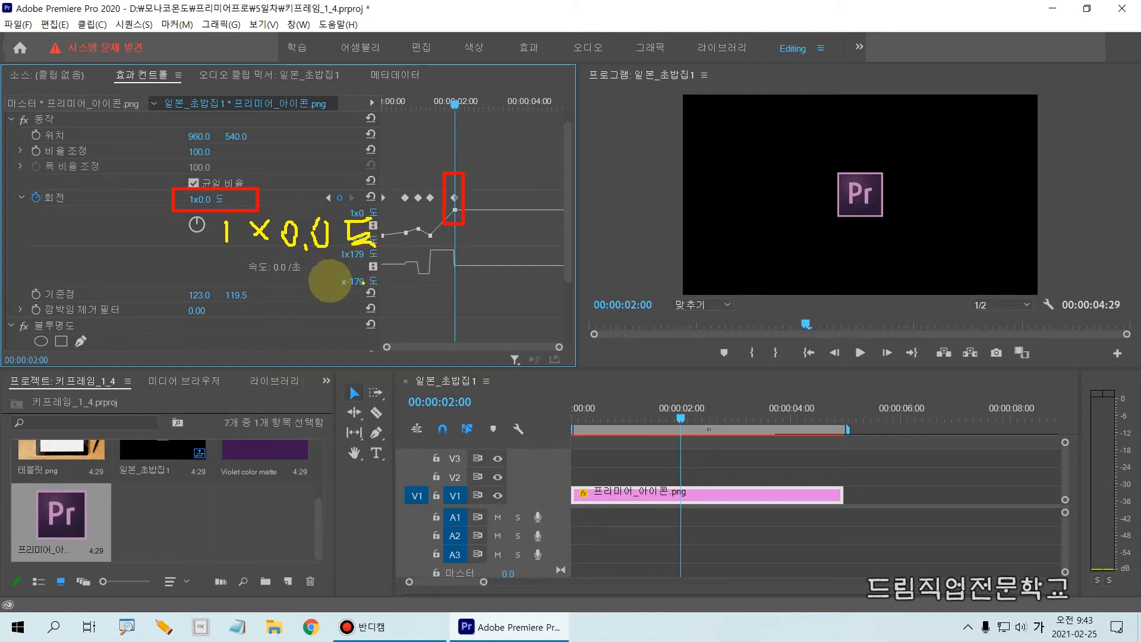
pyautogui.moveTo(229, 248); pyautogui.dragTo(238, 251)
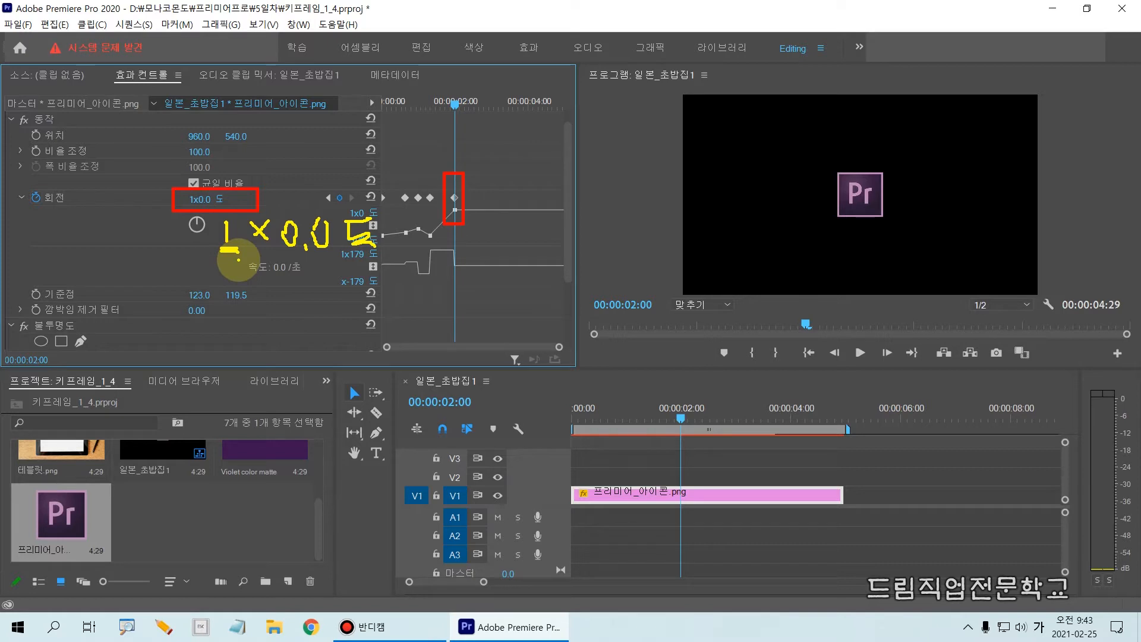
pyautogui.click(444, 172)
pyautogui.moveTo(445, 238); pyautogui.dragTo(465, 305)
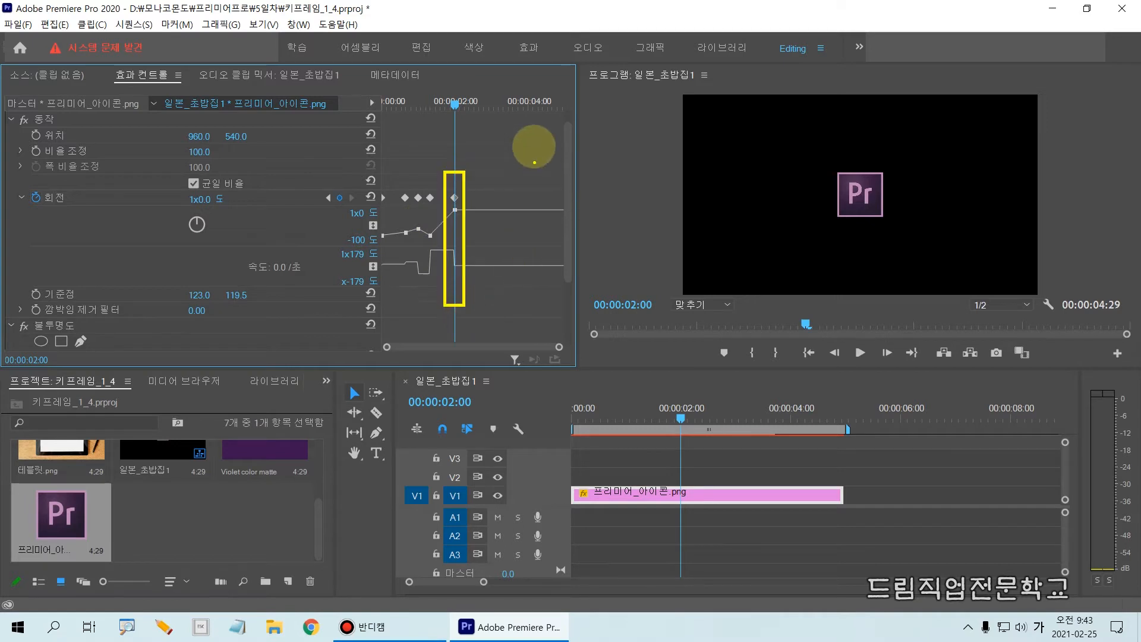
pyautogui.moveTo(498, 109); pyautogui.dragTo(500, 321)
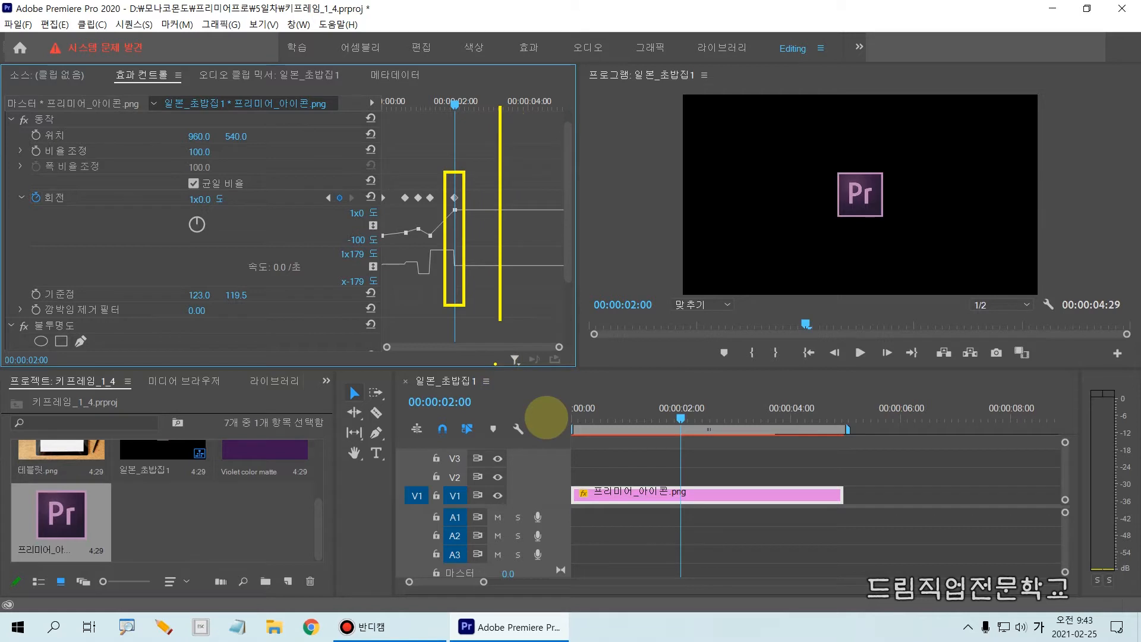
# Move the playhead of the sequence 일본_초밥집1 to 00:00:03:00
pyautogui.click(454, 402)
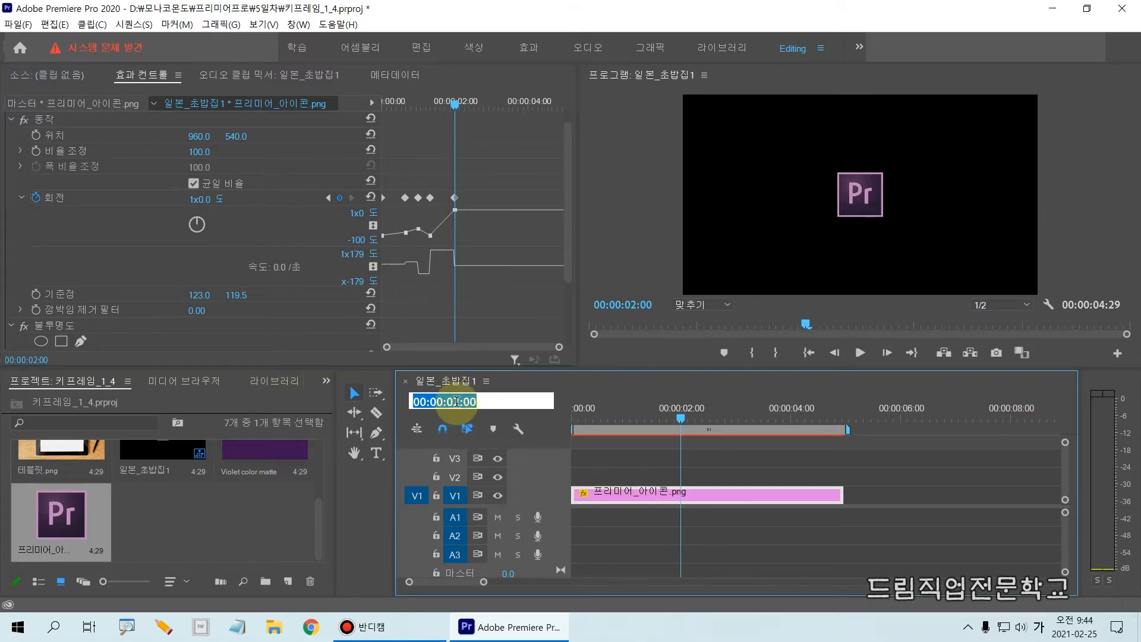
pyautogui.moveTo(455, 402); pyautogui.dragTo(458, 403)
pyautogui.write('3')
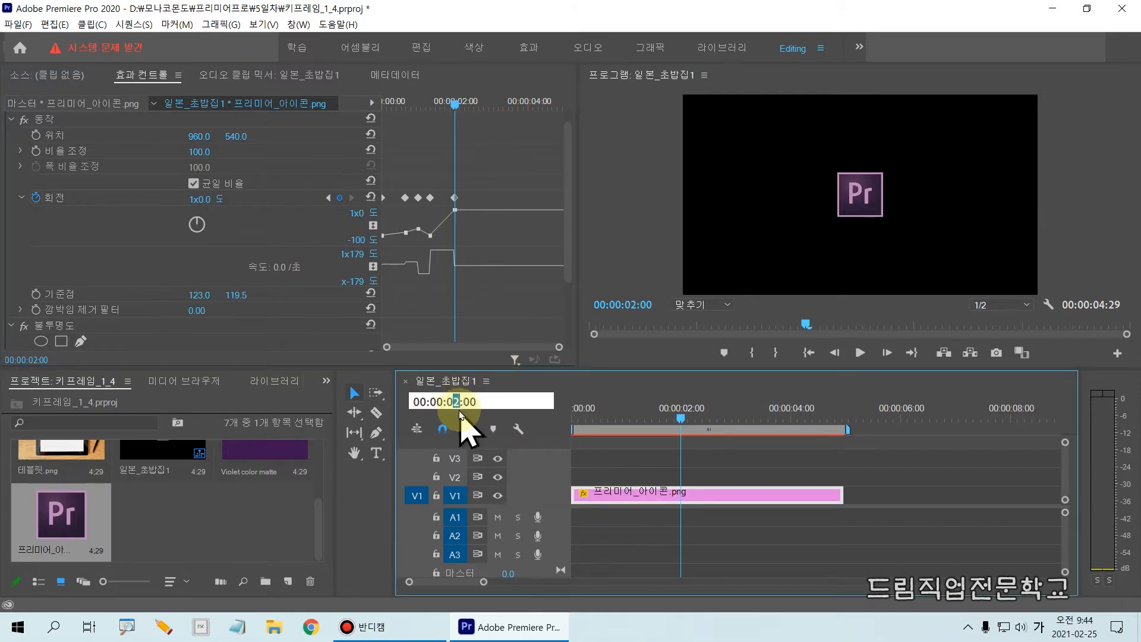
pyautogui.press('Return')
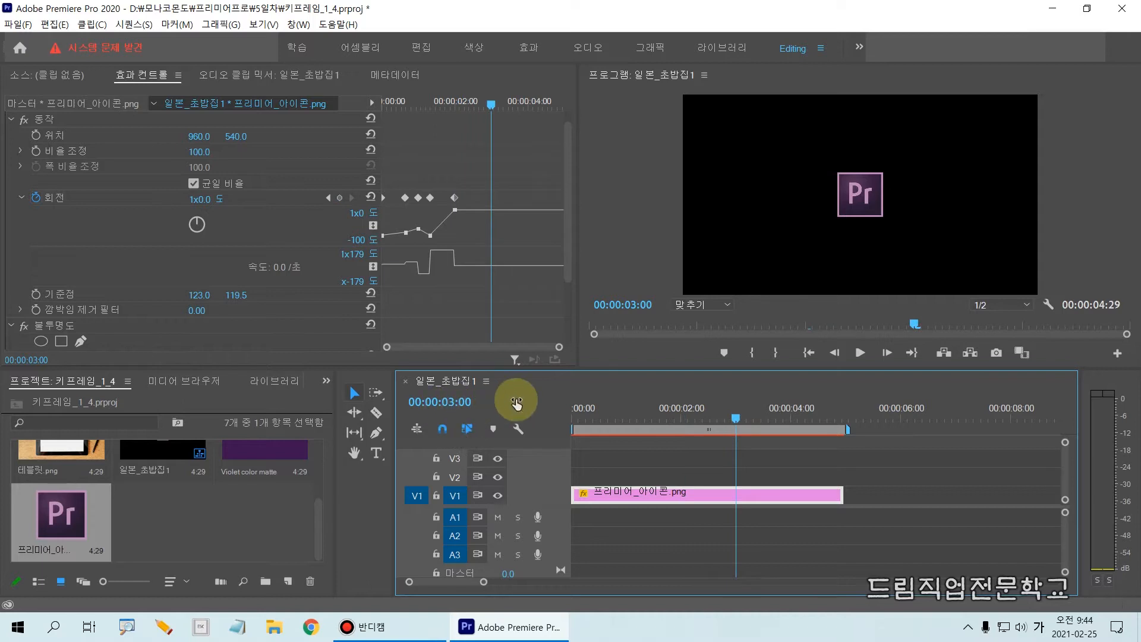
pyautogui.moveTo(446, 178); pyautogui.dragTo(456, 261)
pyautogui.moveTo(489, 180); pyautogui.dragTo(500, 274)
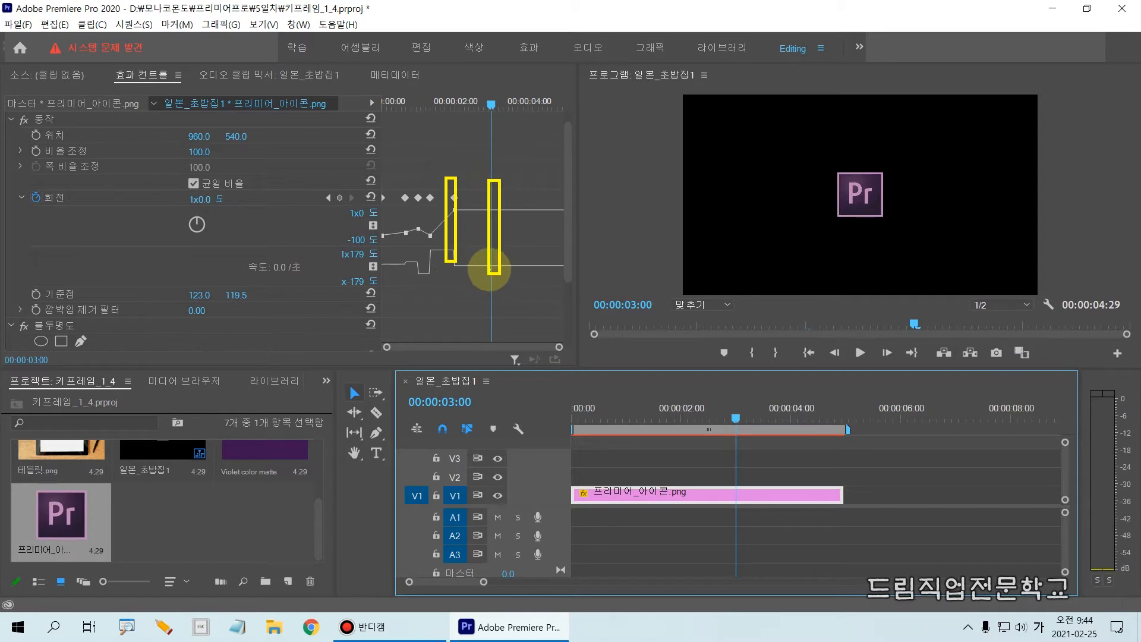
pyautogui.press('Escape')
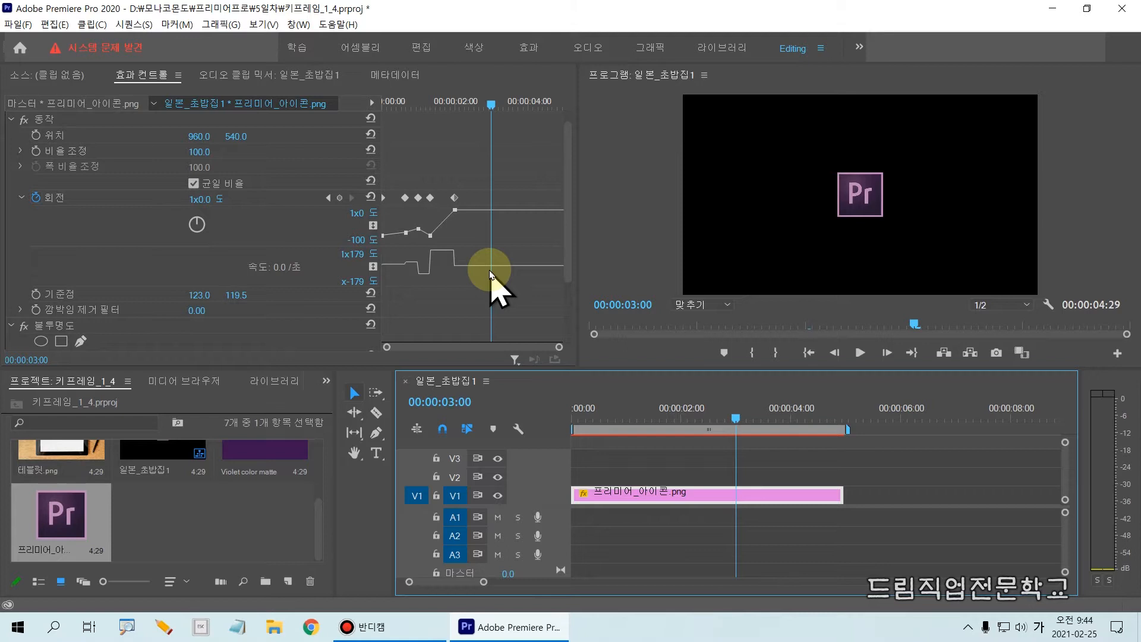
pyautogui.hotkey('ctrl', '2')
pyautogui.moveTo(179, 189)
pyautogui.mouseDown()
pyautogui.moveTo(181, 205)
pyautogui.moveTo(240, 216)
pyautogui.mouseUp()
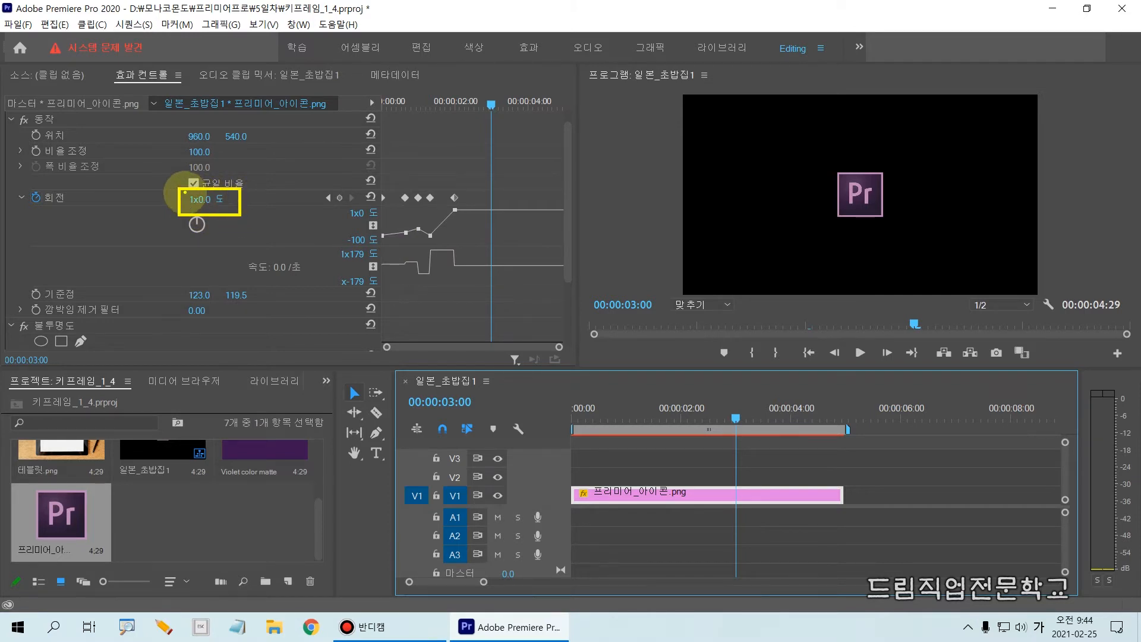
pyautogui.moveTo(184, 193); pyautogui.dragTo(196, 207)
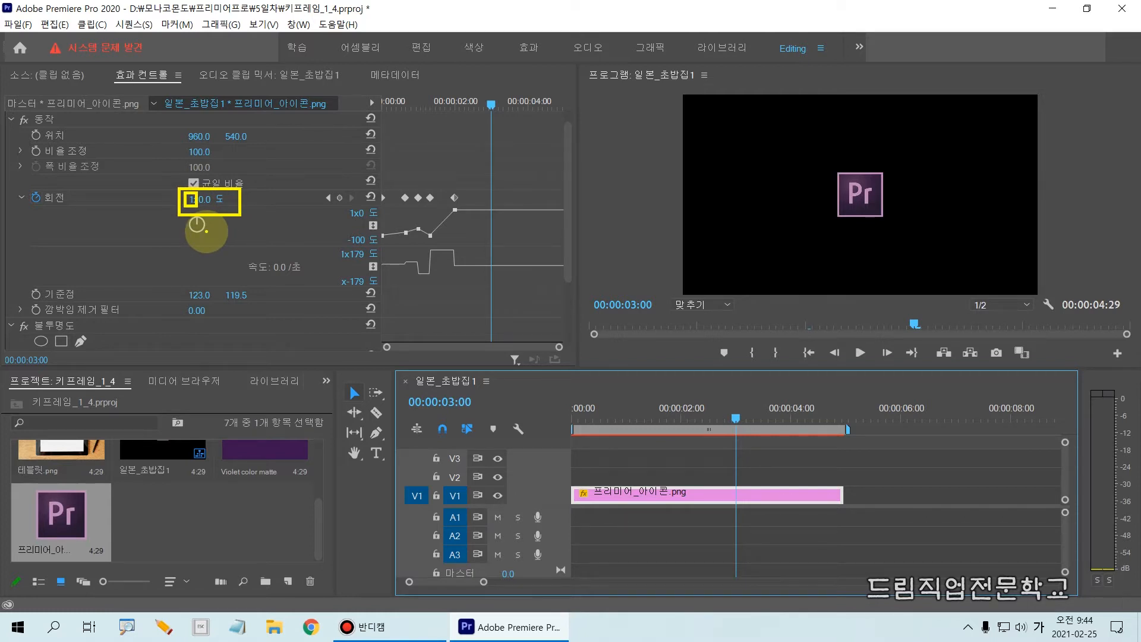
# Set the icon clip's Rotation to 3x0.0° at 00:00:03:00 to add a sixth keyframe
pyautogui.click(199, 197)
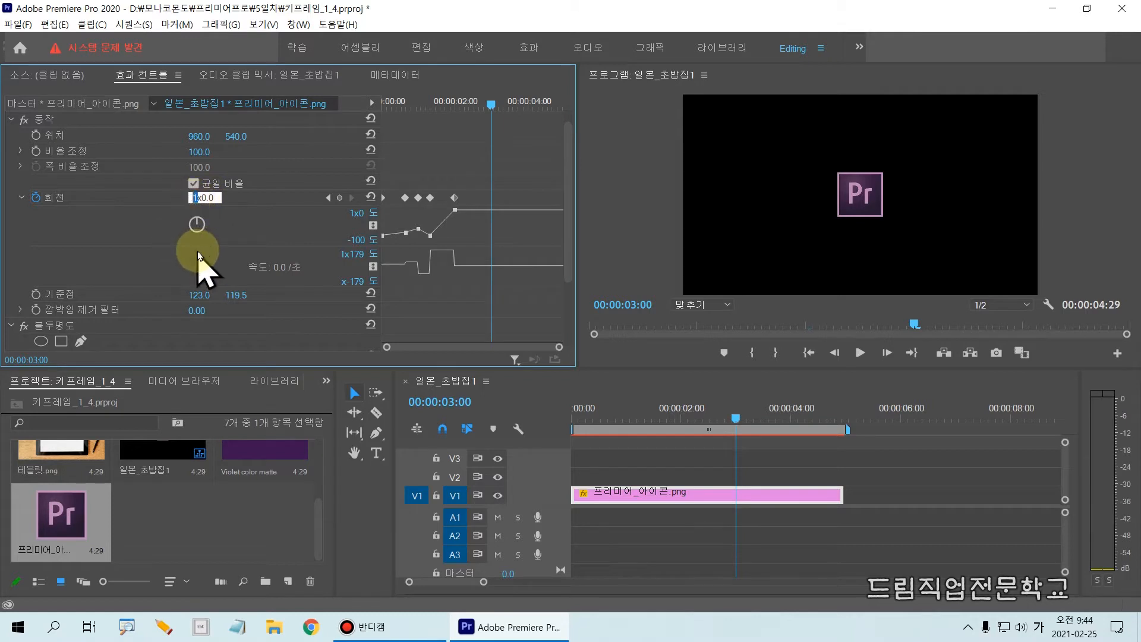
pyautogui.write('3')
pyautogui.press('Return')
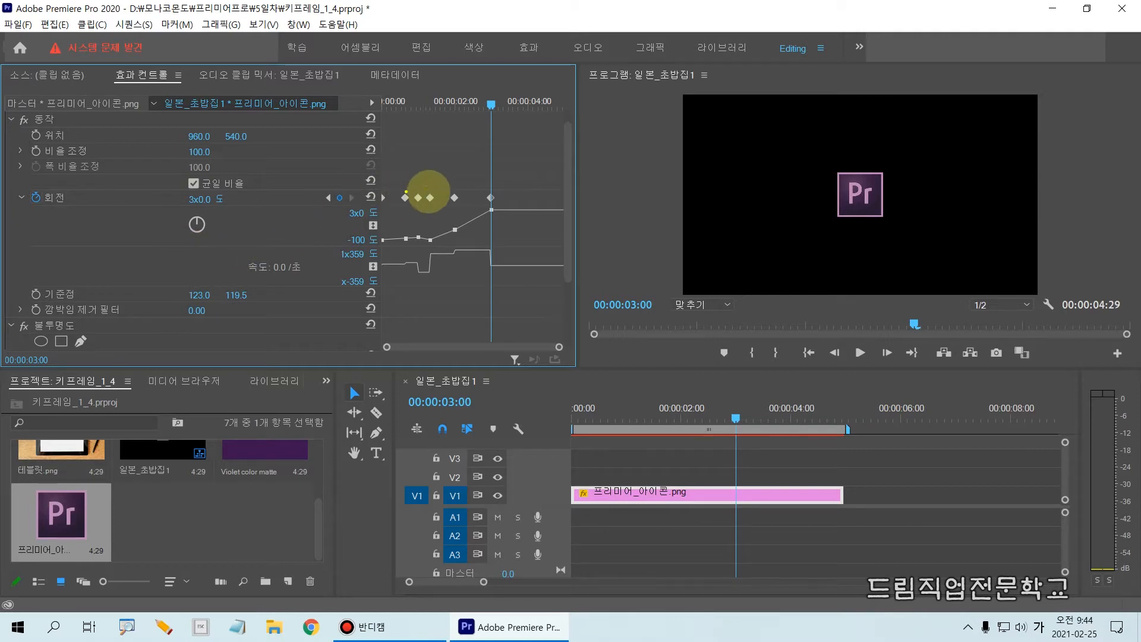
pyautogui.moveTo(443, 189); pyautogui.dragTo(453, 255)
pyautogui.moveTo(482, 178); pyautogui.dragTo(497, 279)
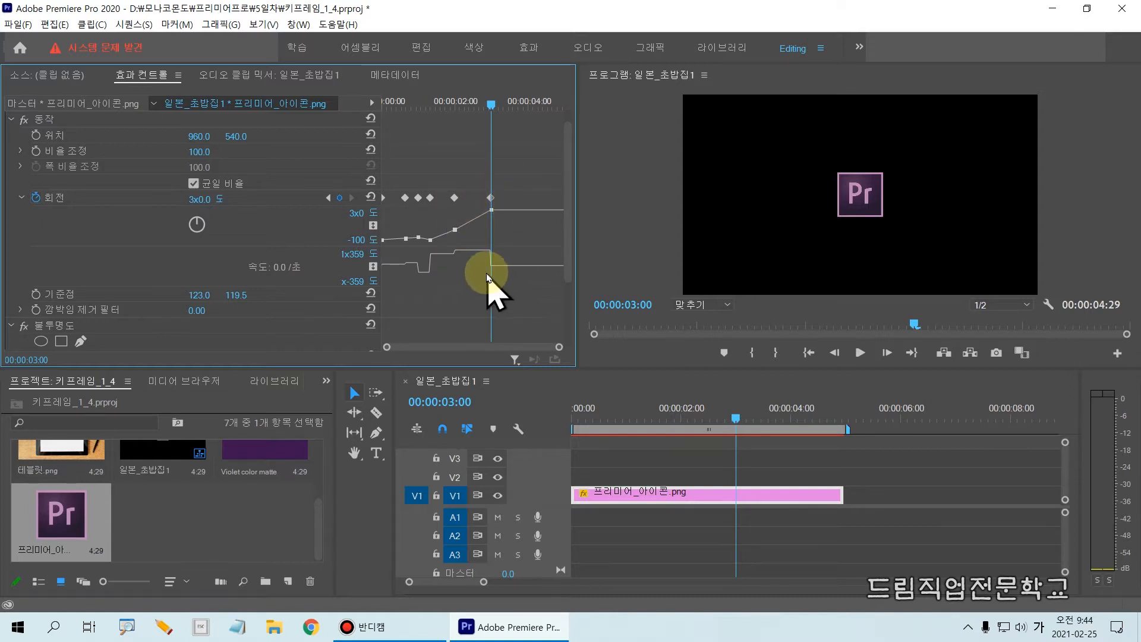
# Play the sequence from 00:00:02:00 and again from the start to preview the faster spin
pyautogui.moveTo(491, 105); pyautogui.dragTo(455, 106)
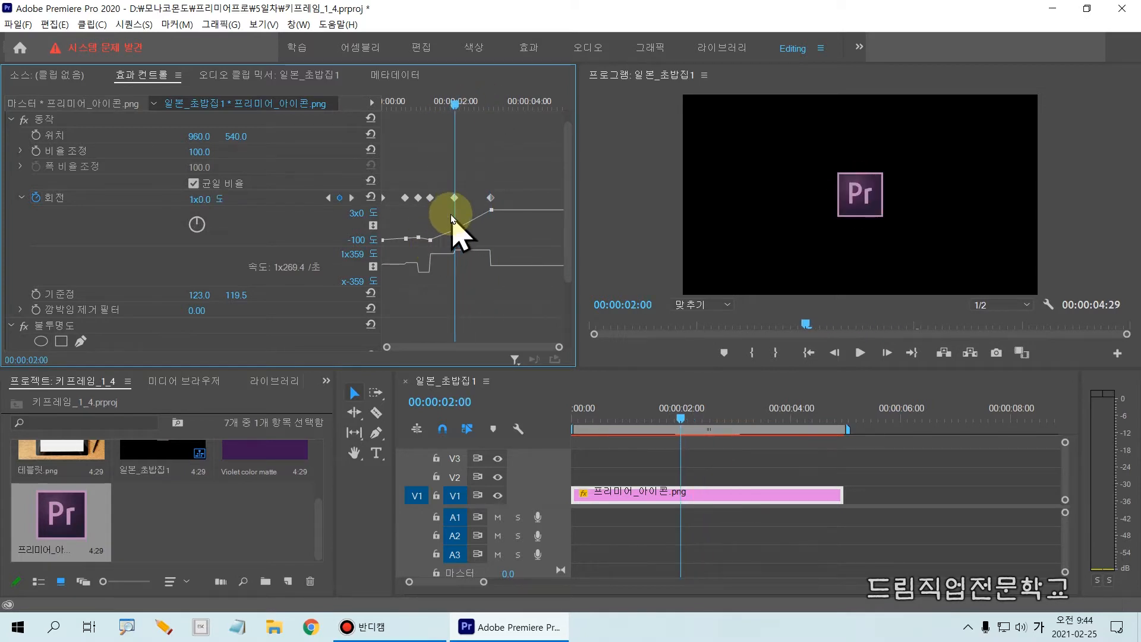
pyautogui.press('space')
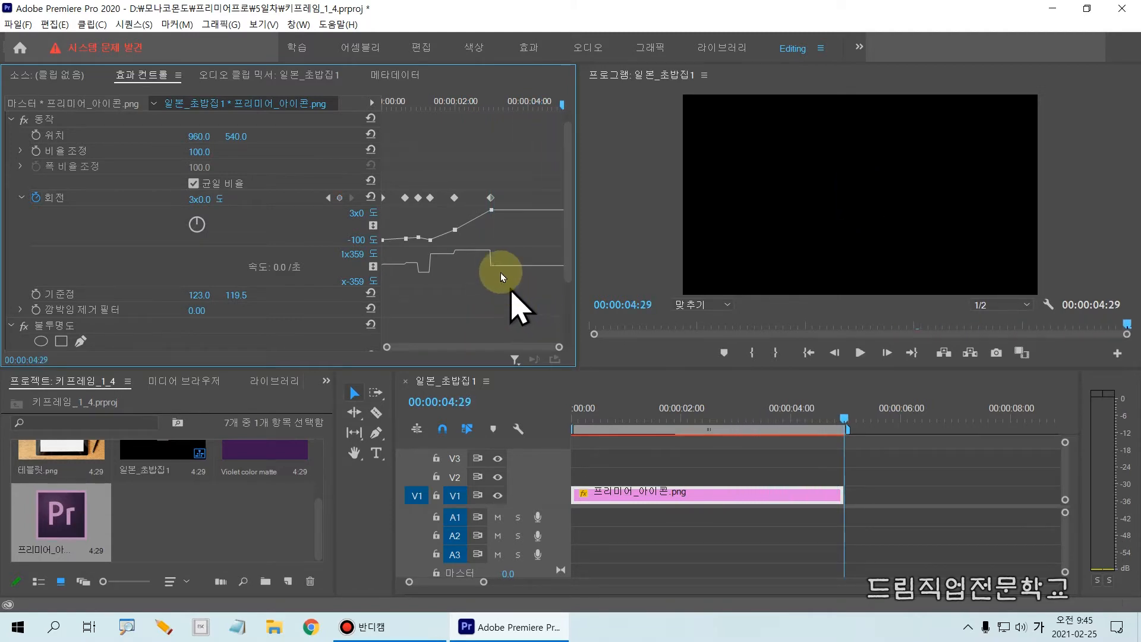
pyautogui.moveTo(487, 105); pyautogui.dragTo(333, 140)
pyautogui.press('space')
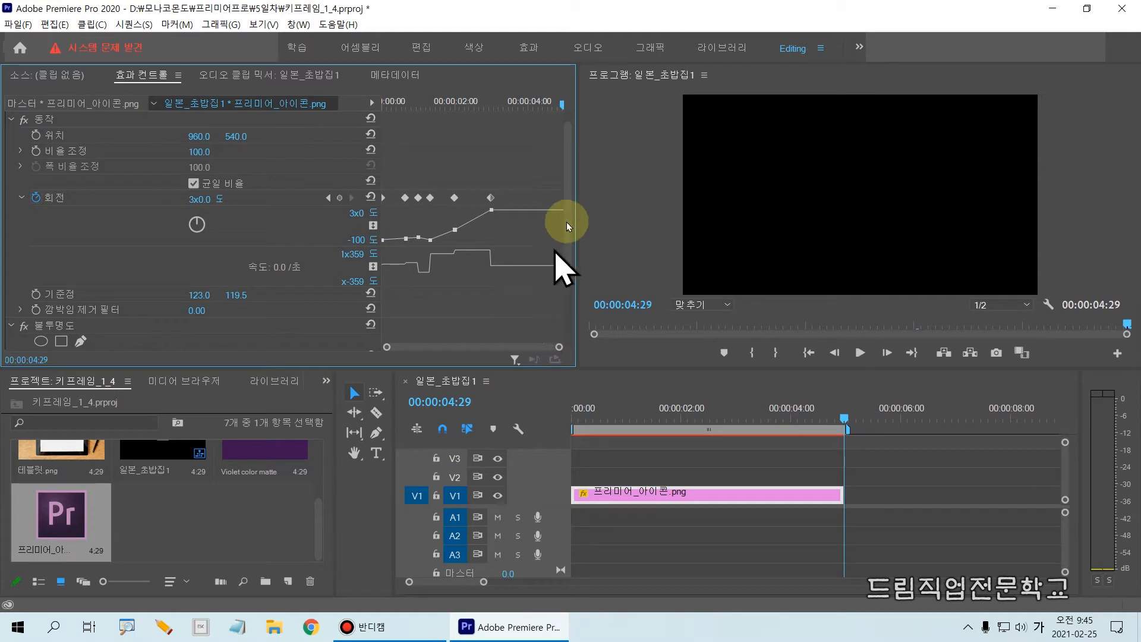
# Return the playhead to the start and select the icon in the program monitor to show its transform handles and anchor point
pyautogui.moveTo(476, 102); pyautogui.dragTo(491, 128)
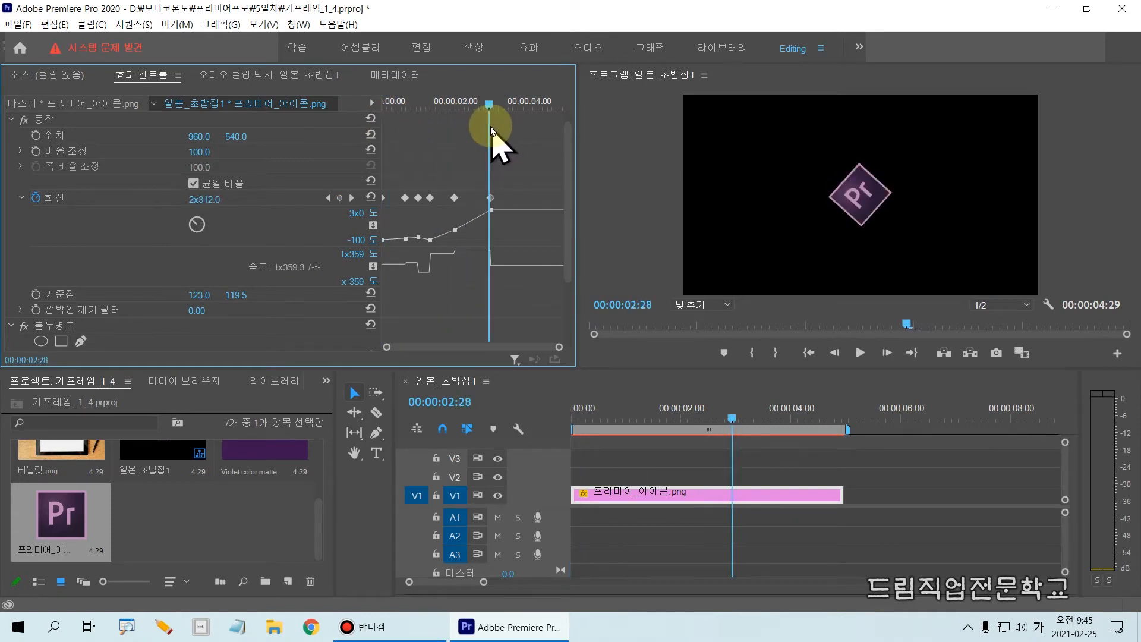
pyautogui.moveTo(491, 127); pyautogui.dragTo(377, 153)
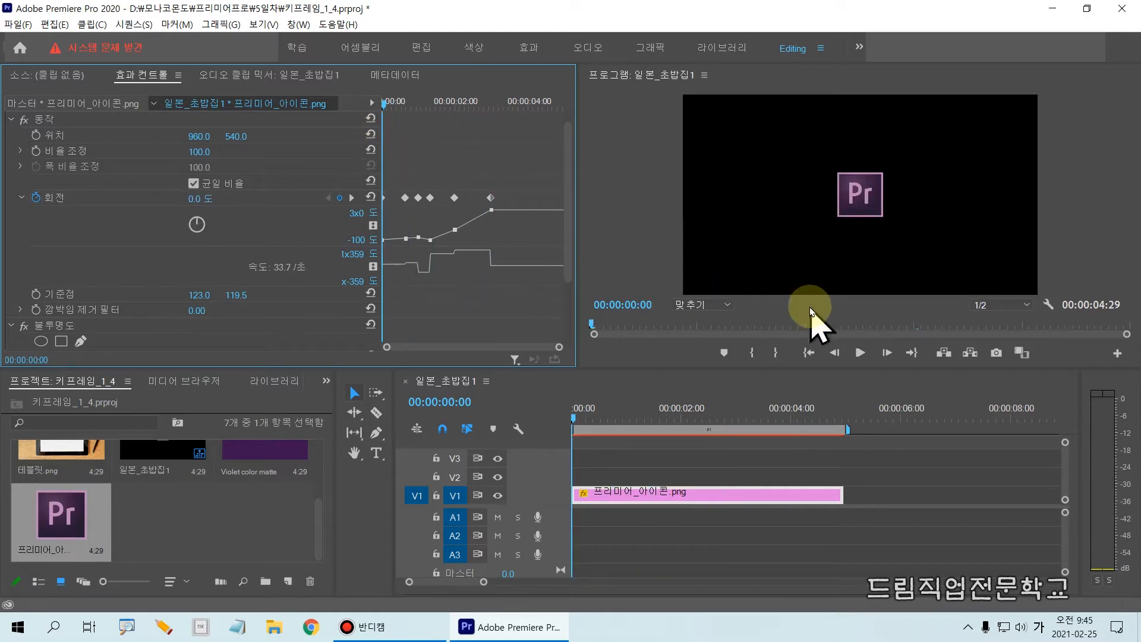
pyautogui.click(861, 217)
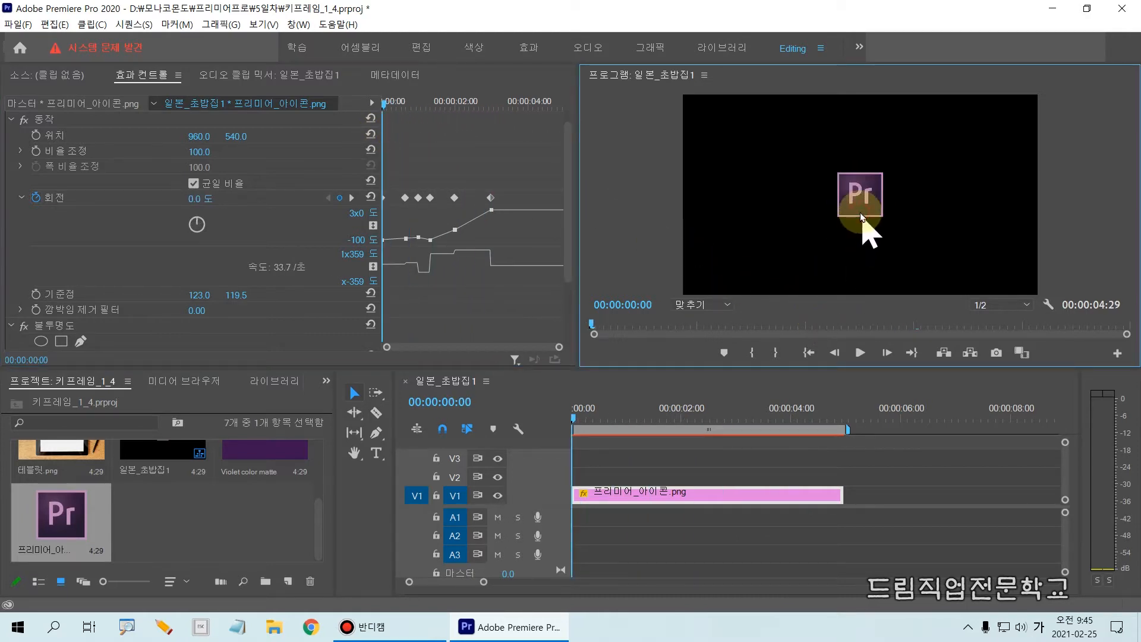
pyautogui.click(860, 214)
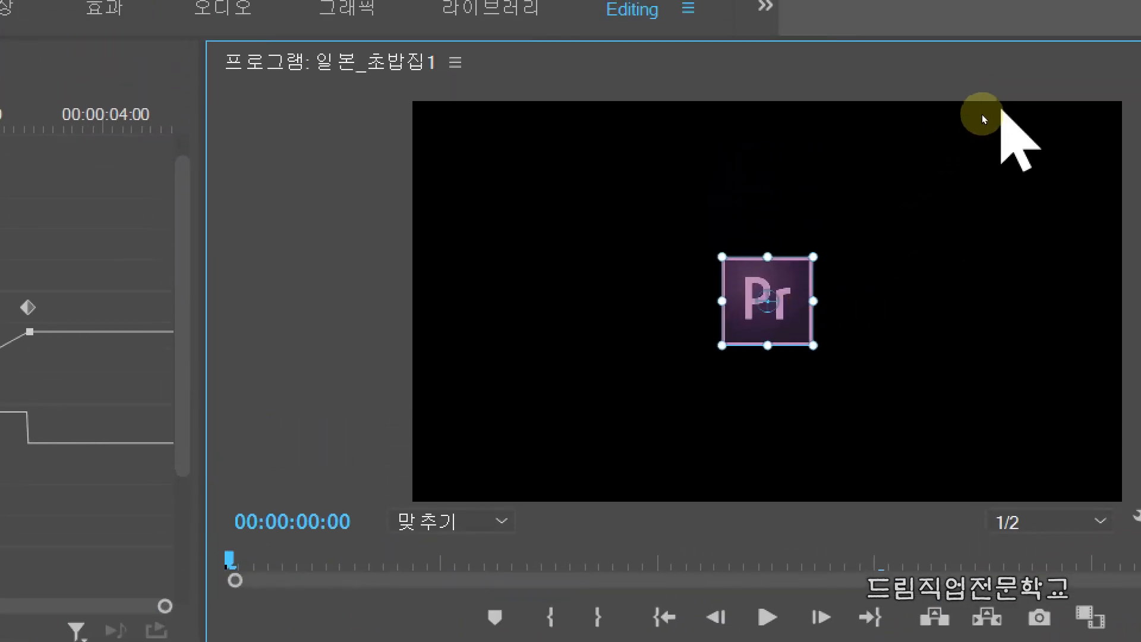
pyautogui.click(1003, 186)
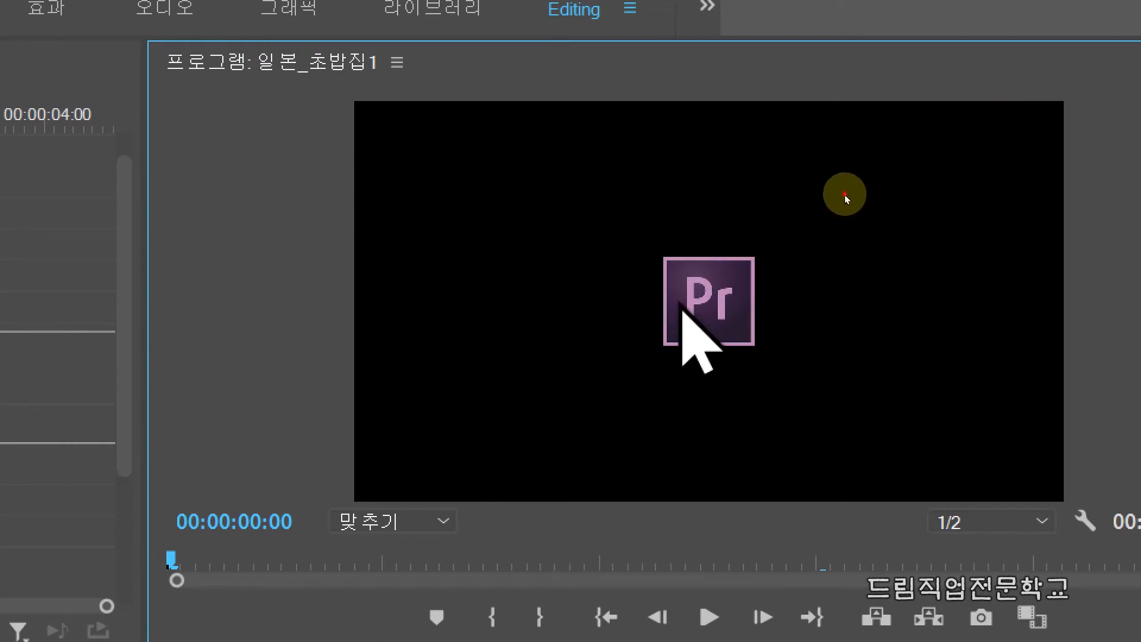
pyautogui.click(681, 306)
pyautogui.moveTo(691, 281); pyautogui.dragTo(730, 321)
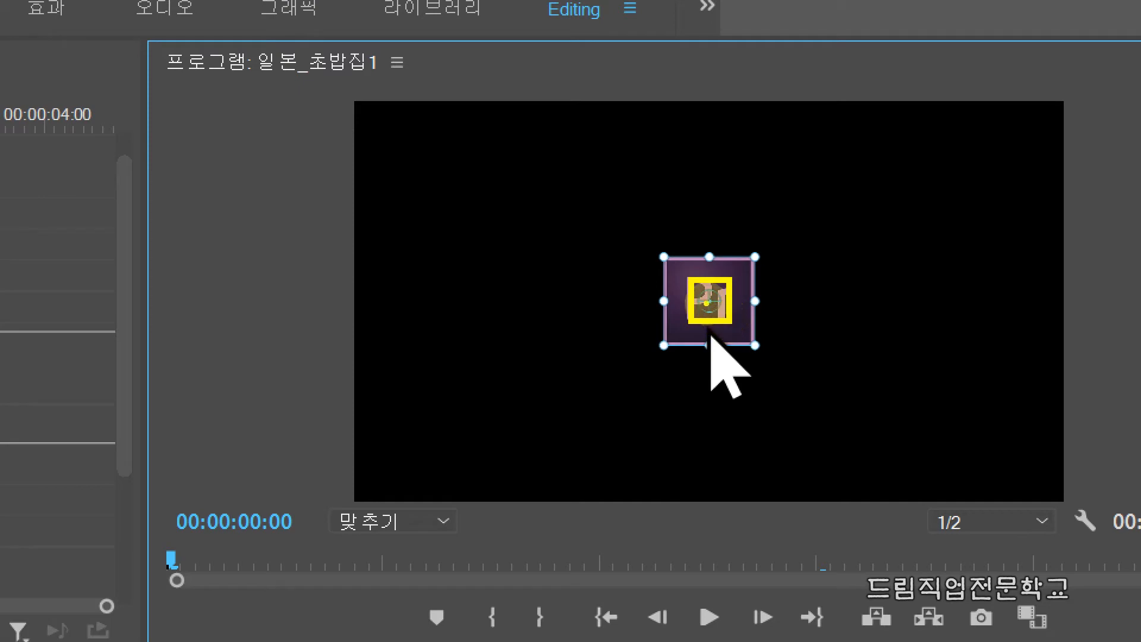
pyautogui.moveTo(664, 254)
pyautogui.mouseDown()
pyautogui.moveTo(670, 281)
pyautogui.moveTo(746, 351)
pyautogui.moveTo(758, 345)
pyautogui.mouseUp()
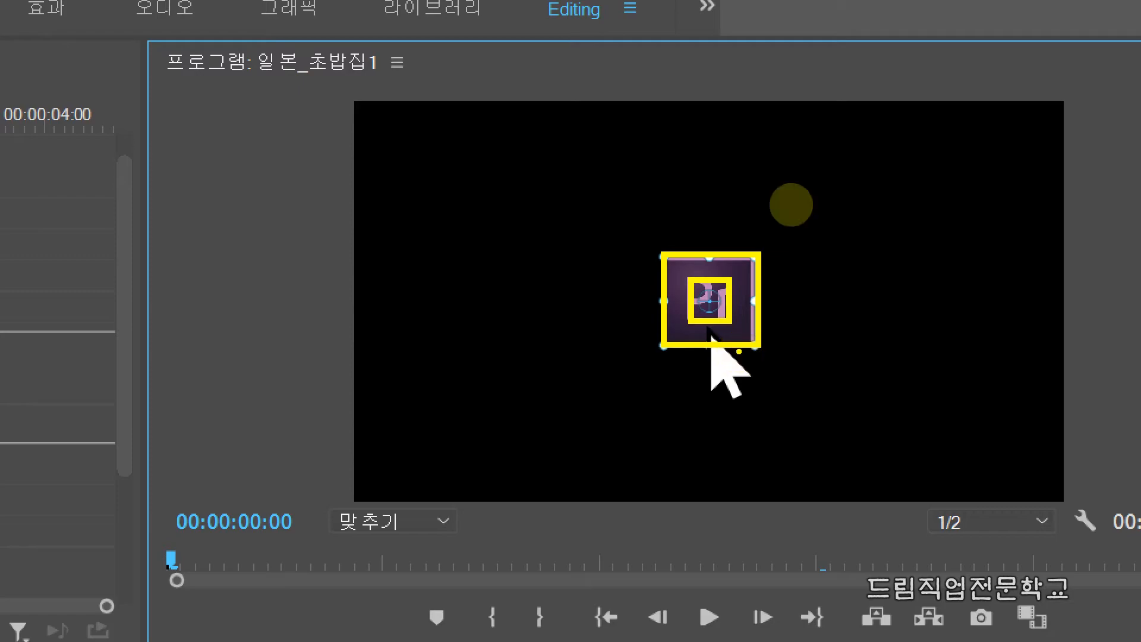
pyautogui.press('Escape')
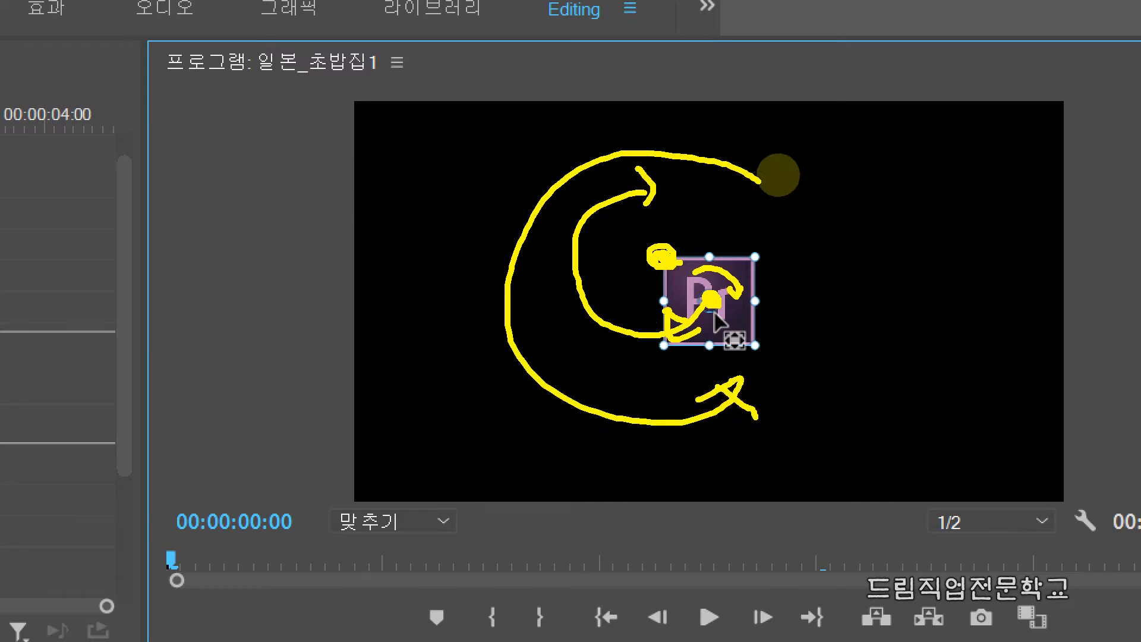
pyautogui.press('Escape')
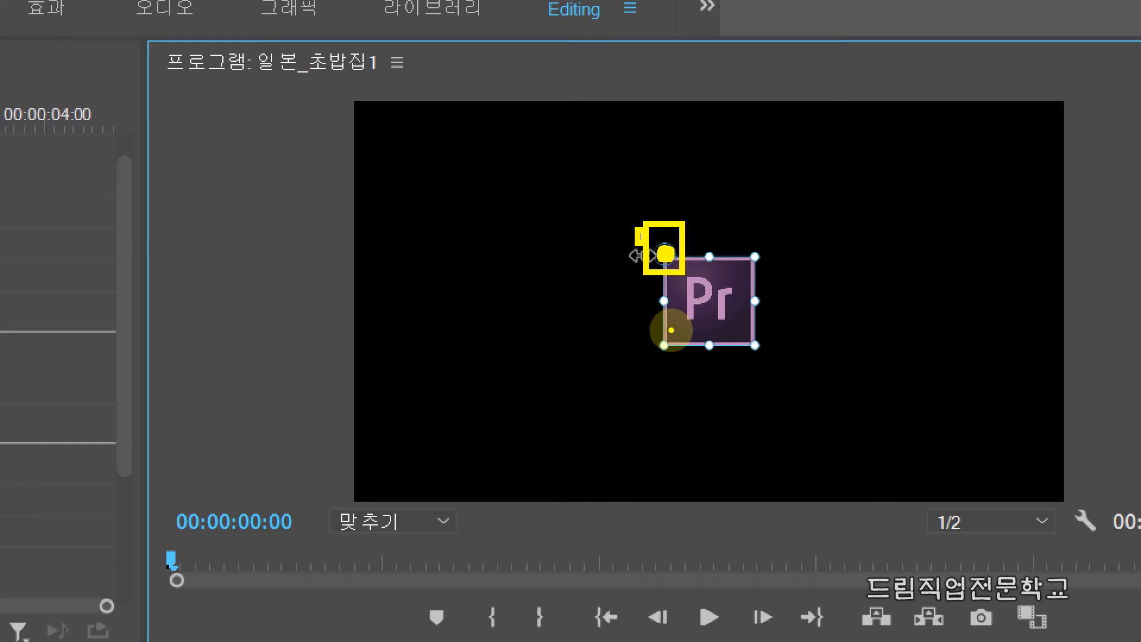
# Play the sequence from the start to its end to watch the icon spin around its anchor point
pyautogui.press('space')
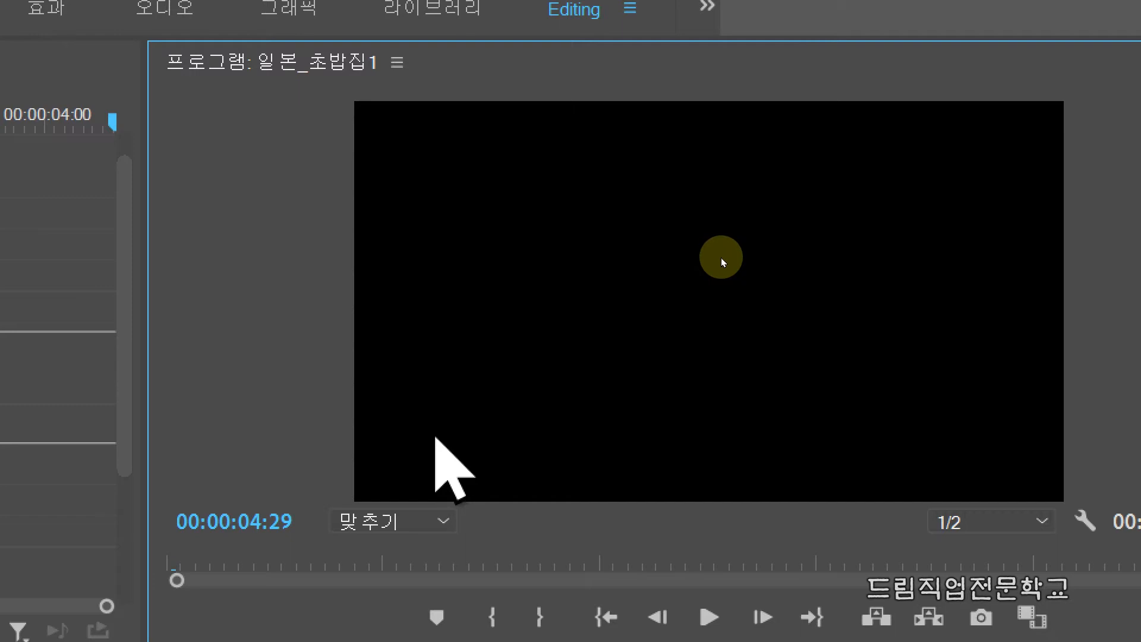
# Play the sequence and pause it at 00:00:00:15 with the icon partly rotated
pyautogui.press('space')
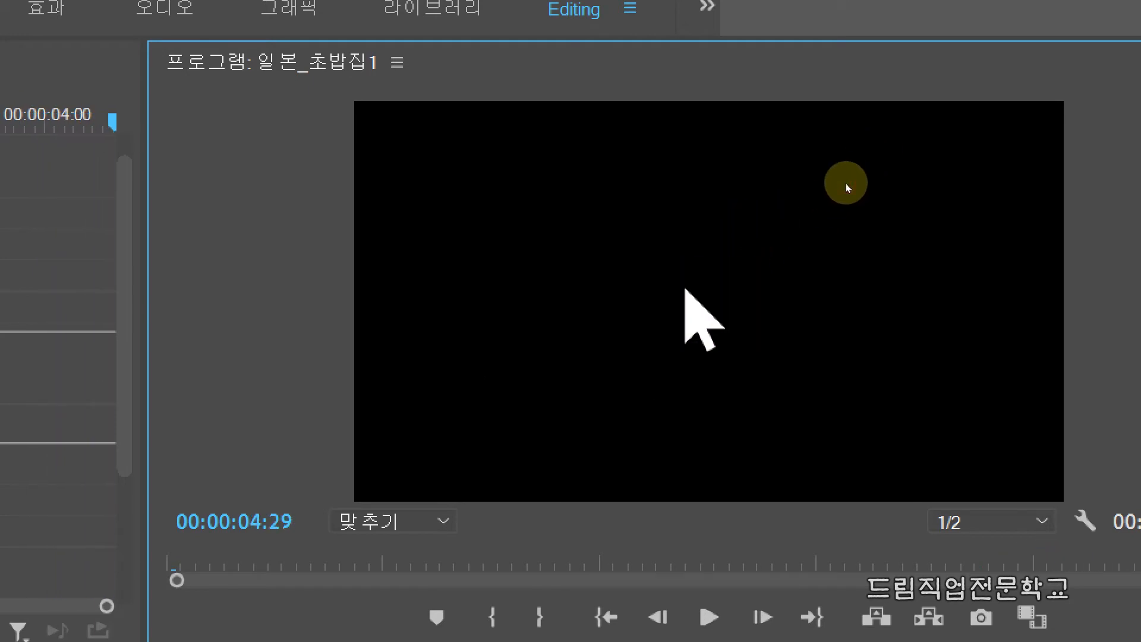
pyautogui.press('space')
pyautogui.press('space')
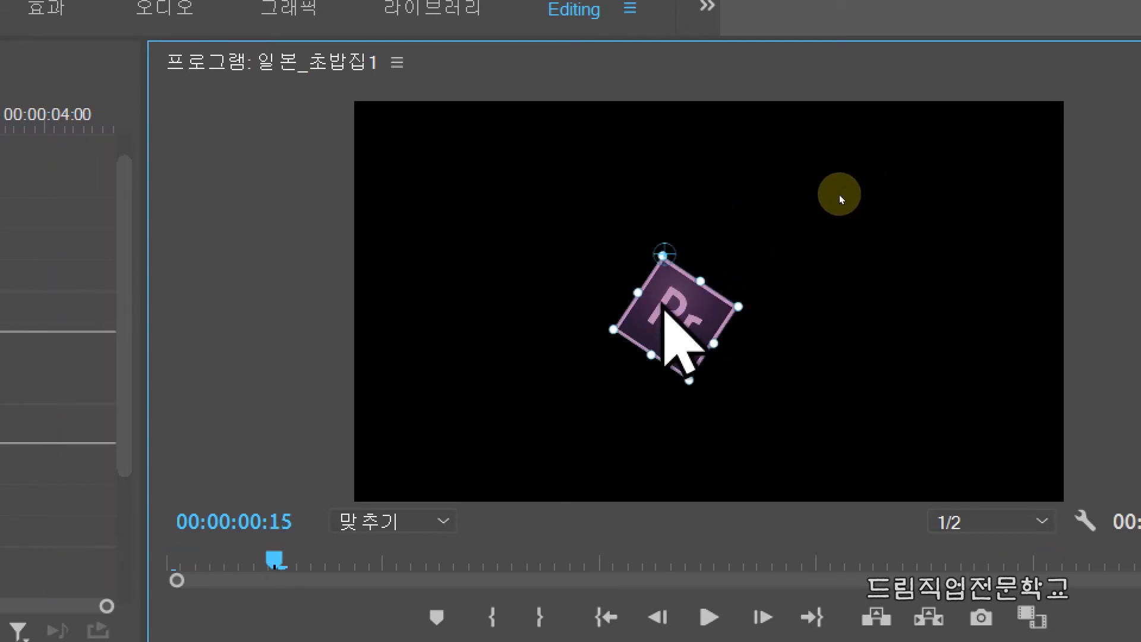
# Move the icon's anchor point to the opposite, lowest corner of the icon in the program monitor
pyautogui.click(663, 256)
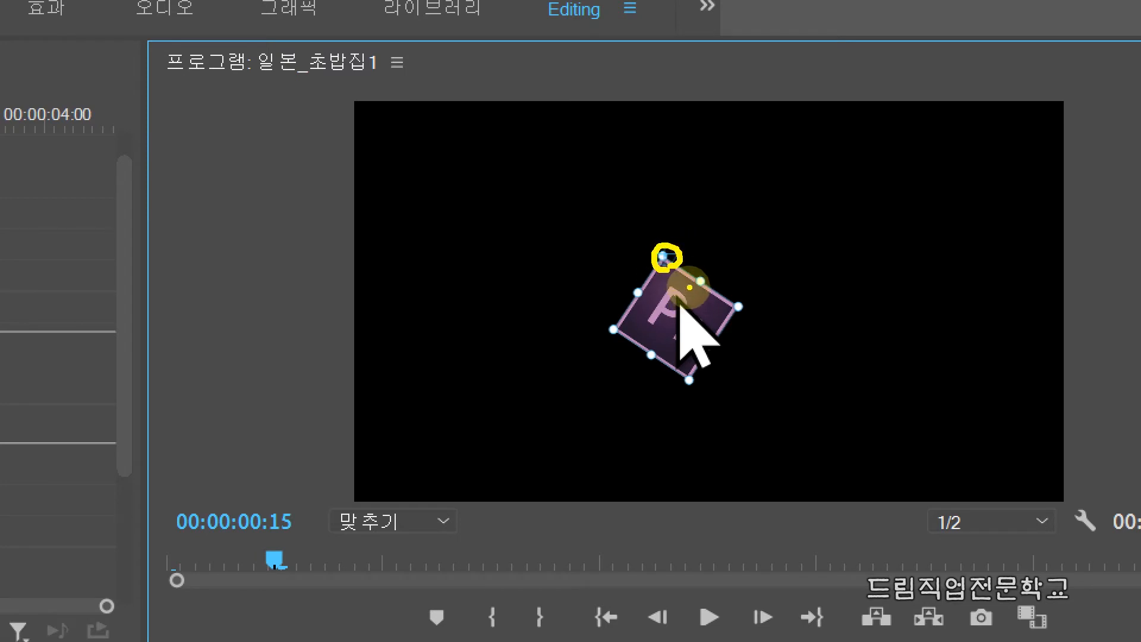
pyautogui.moveTo(666, 261)
pyautogui.mouseDown()
pyautogui.moveTo(624, 328)
pyautogui.moveTo(694, 387)
pyautogui.moveTo(733, 321)
pyautogui.moveTo(669, 264)
pyautogui.moveTo(686, 311)
pyautogui.moveTo(640, 334)
pyautogui.moveTo(617, 148)
pyautogui.moveTo(731, 163)
pyautogui.mouseUp()
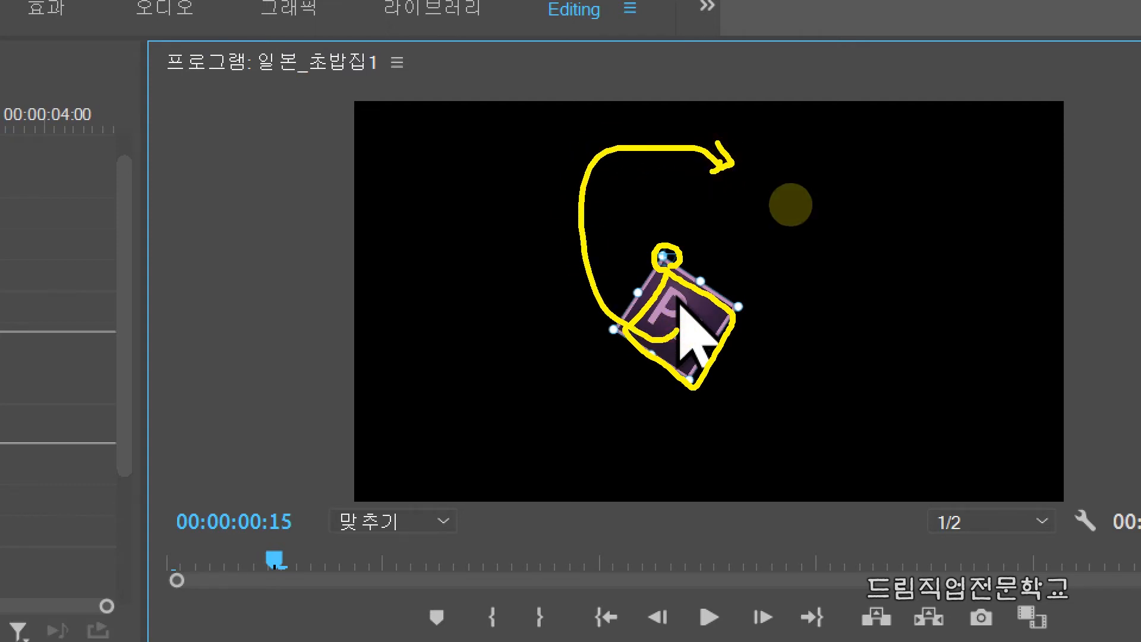
pyautogui.press('Escape')
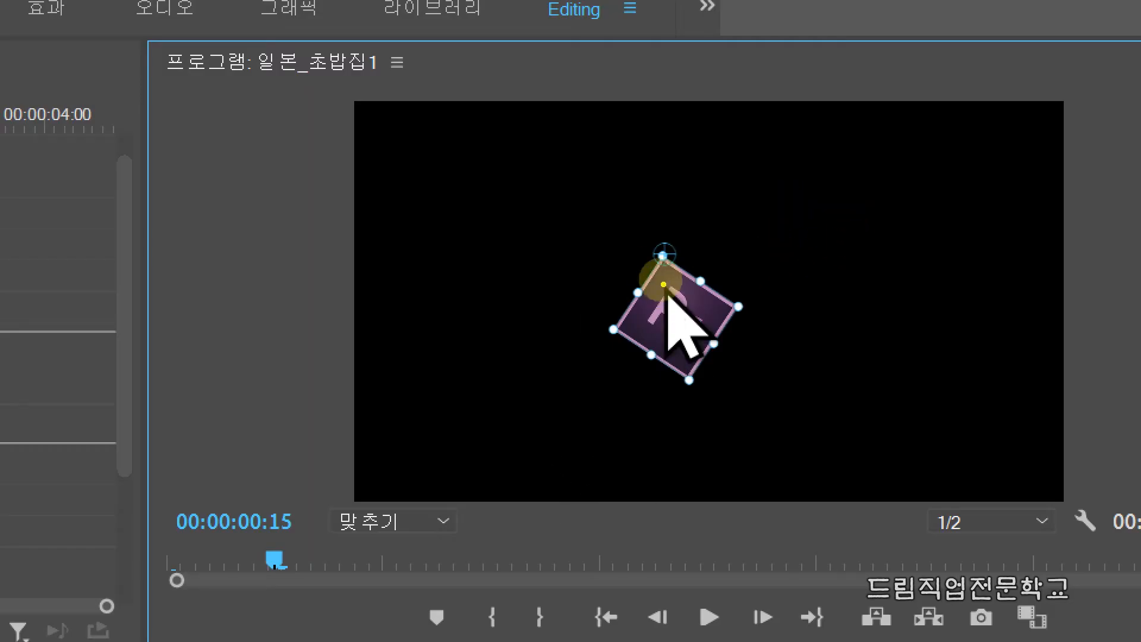
pyautogui.moveTo(642, 238)
pyautogui.mouseDown()
pyautogui.moveTo(649, 273)
pyautogui.moveTo(682, 272)
pyautogui.moveTo(677, 237)
pyautogui.moveTo(636, 245)
pyautogui.mouseUp()
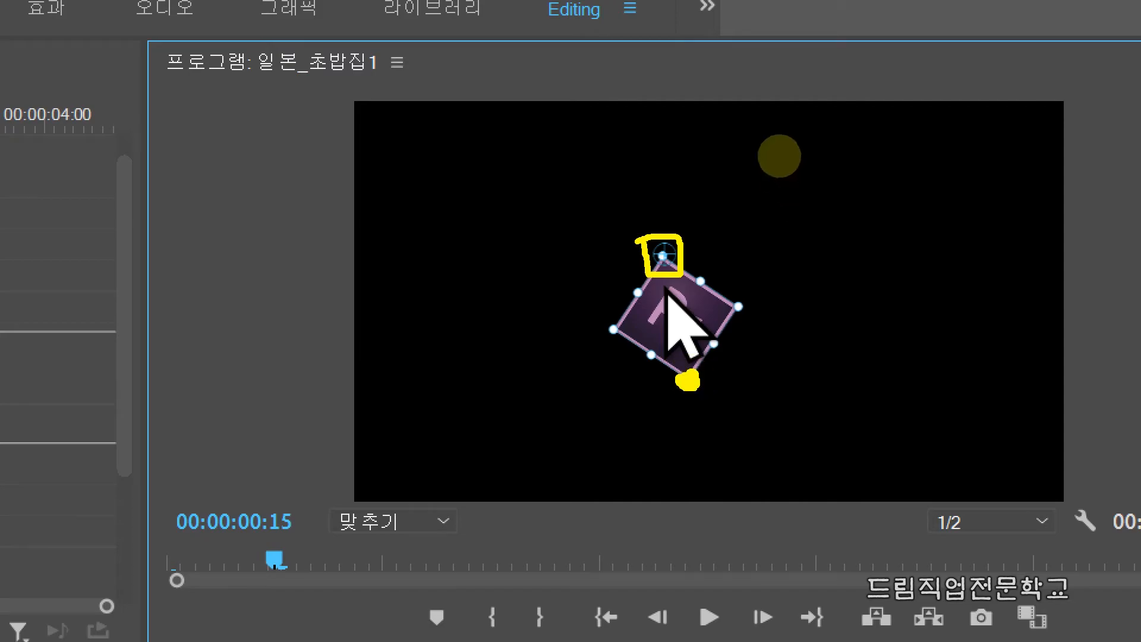
pyautogui.press('Escape')
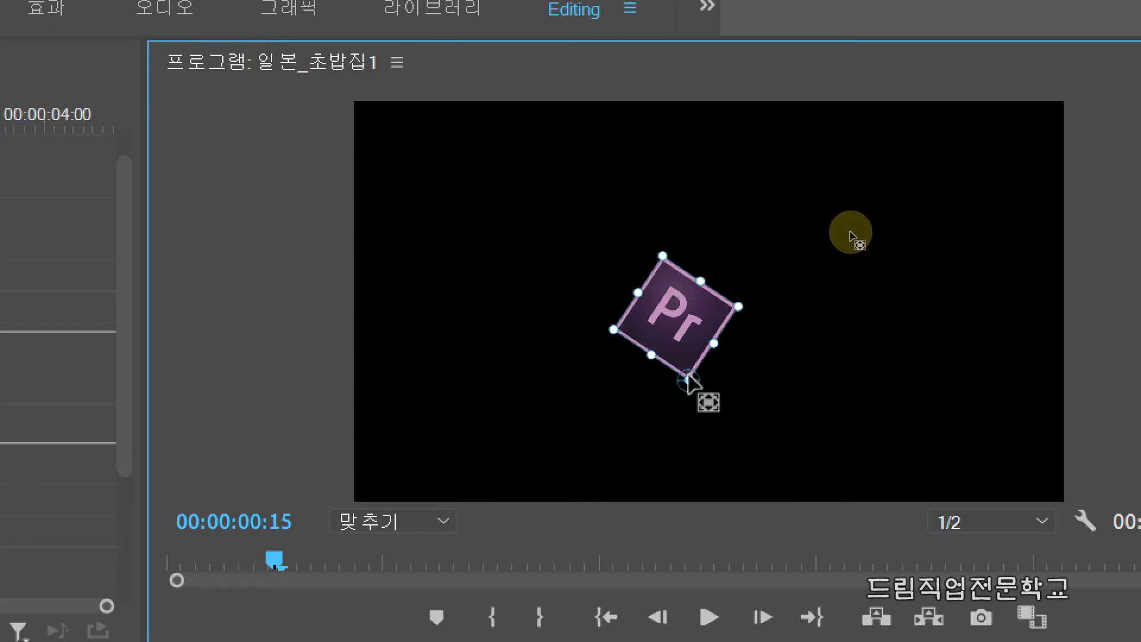
# Play the sequence and pause at 00:00:03:24 to watch the icon rotate around its corner anchor point
pyautogui.press('space')
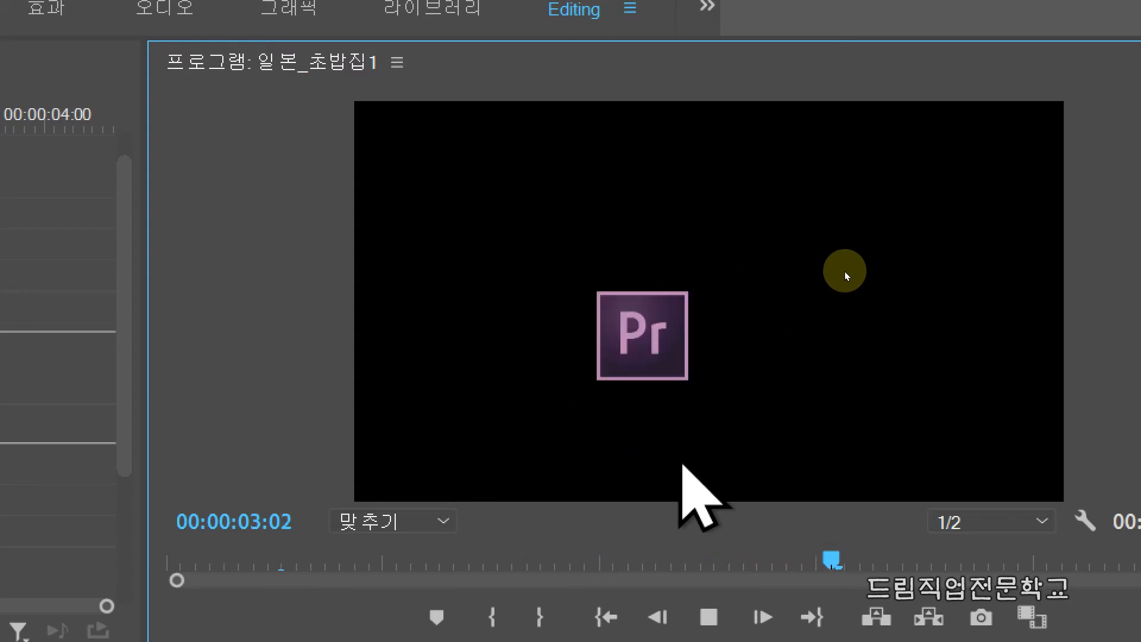
pyautogui.press('space')
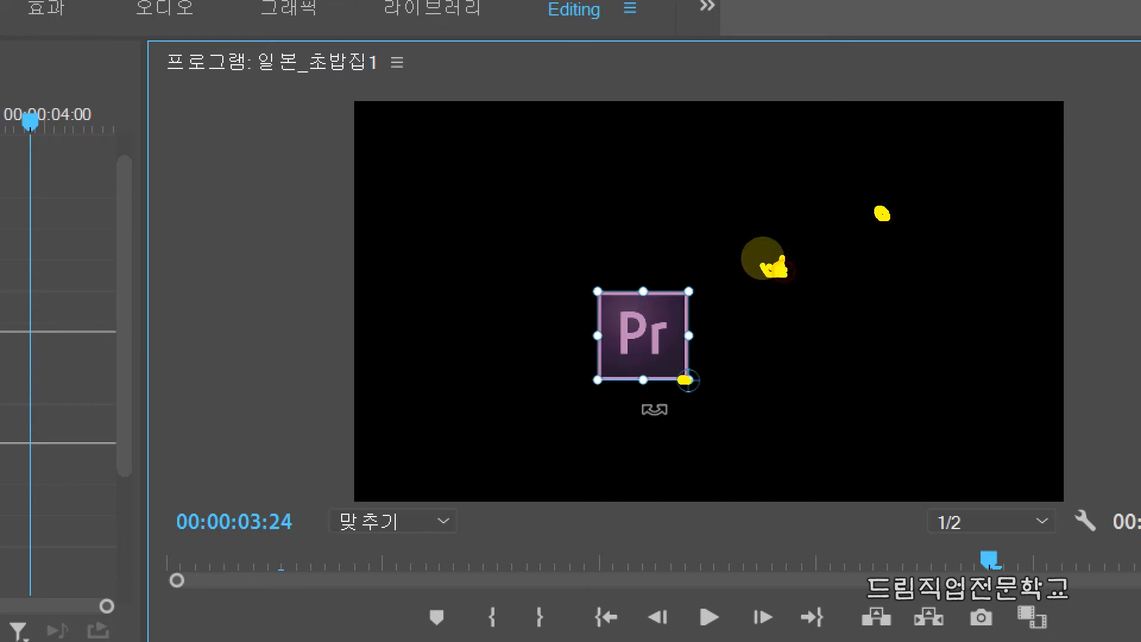
# Move the icon's anchor point outside the icon, into the empty black area above and to its right
pyautogui.moveTo(651, 292)
pyautogui.mouseDown()
pyautogui.moveTo(601, 352)
pyautogui.moveTo(662, 370)
pyautogui.moveTo(677, 333)
pyautogui.moveTo(662, 308)
pyautogui.moveTo(646, 325)
pyautogui.moveTo(627, 286)
pyautogui.moveTo(647, 203)
pyautogui.moveTo(767, 148)
pyautogui.moveTo(930, 187)
pyautogui.moveTo(925, 289)
pyautogui.moveTo(828, 395)
pyautogui.moveTo(817, 375)
pyautogui.moveTo(843, 383)
pyautogui.mouseUp()
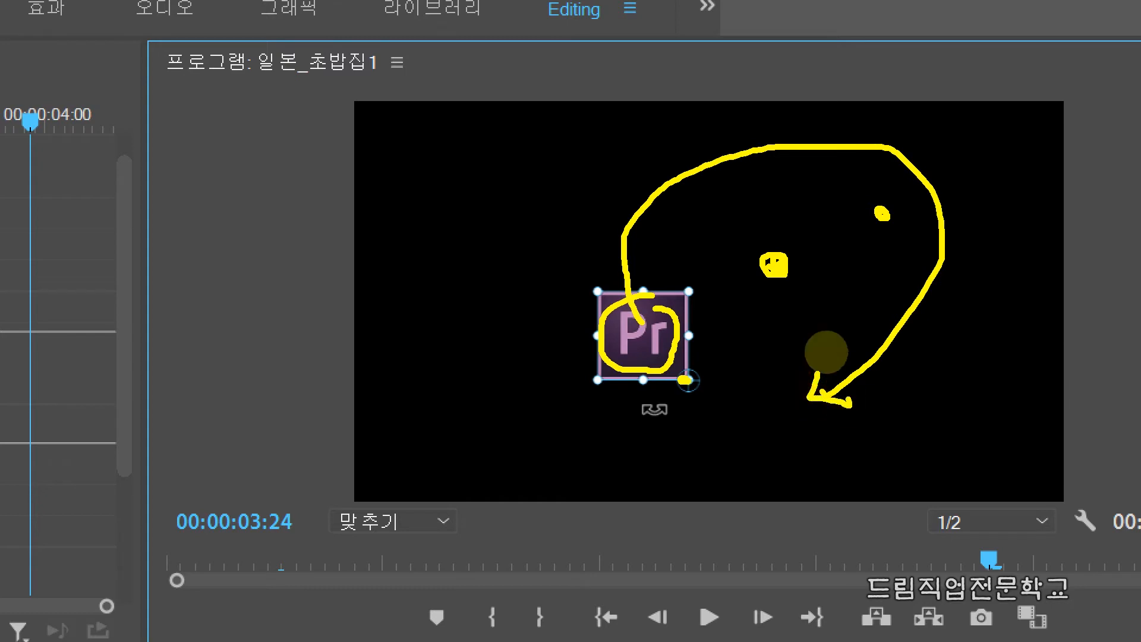
pyautogui.moveTo(648, 158); pyautogui.dragTo(659, 177)
pyautogui.moveTo(882, 148)
pyautogui.mouseDown()
pyautogui.moveTo(968, 171)
pyautogui.moveTo(881, 177)
pyautogui.mouseUp()
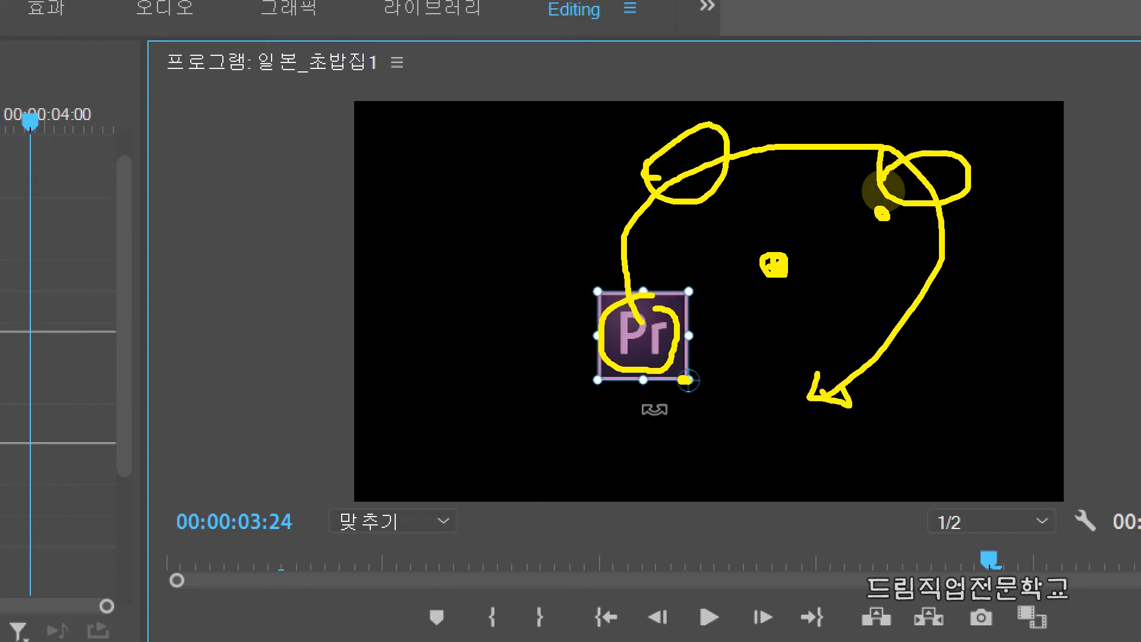
pyautogui.moveTo(854, 412)
pyautogui.mouseDown()
pyautogui.moveTo(840, 352)
pyautogui.moveTo(785, 420)
pyautogui.moveTo(835, 416)
pyautogui.mouseUp()
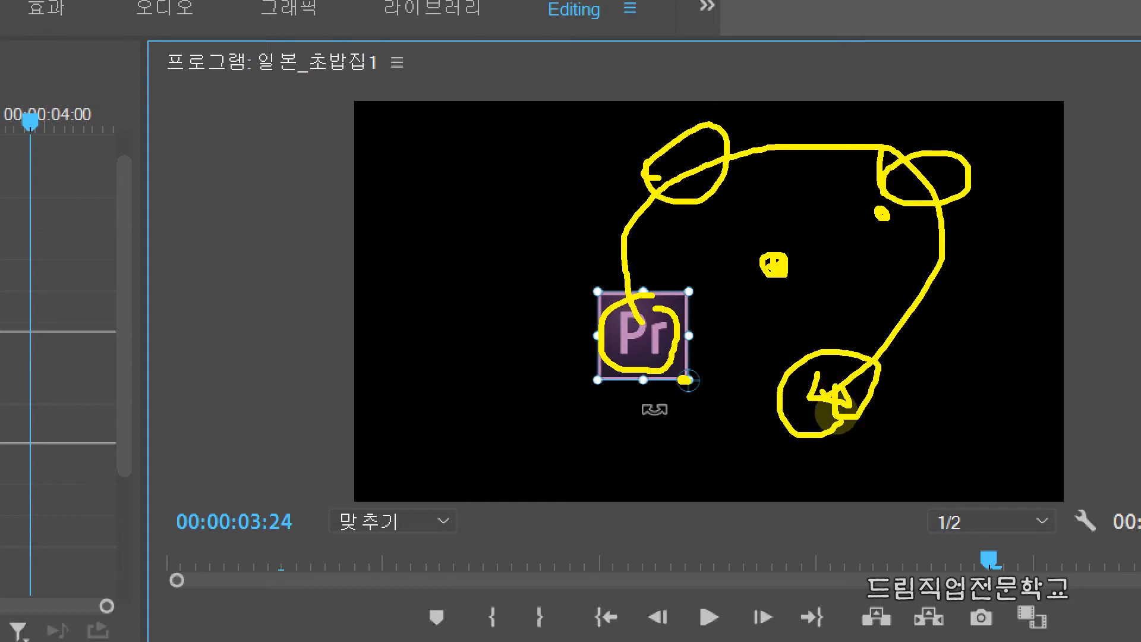
pyautogui.press('Escape')
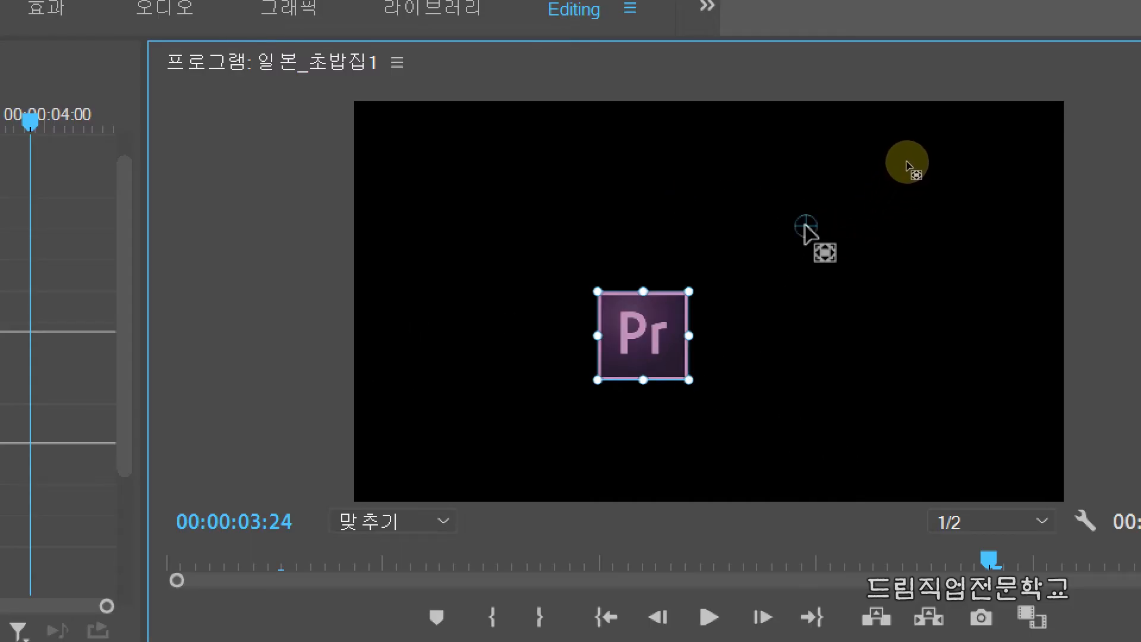
pyautogui.moveTo(759, 218); pyautogui.dragTo(820, 260)
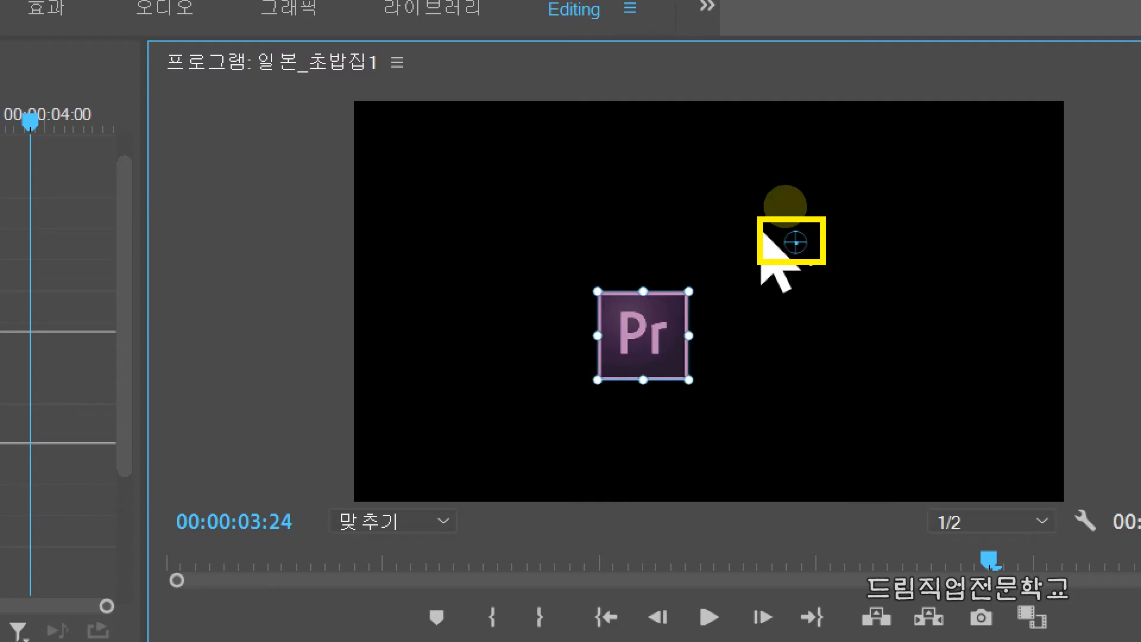
# Play the sequence to its end and again from the start, pausing at 00:00:00:21 to watch the icon orbit its outside anchor point
pyautogui.press('space')
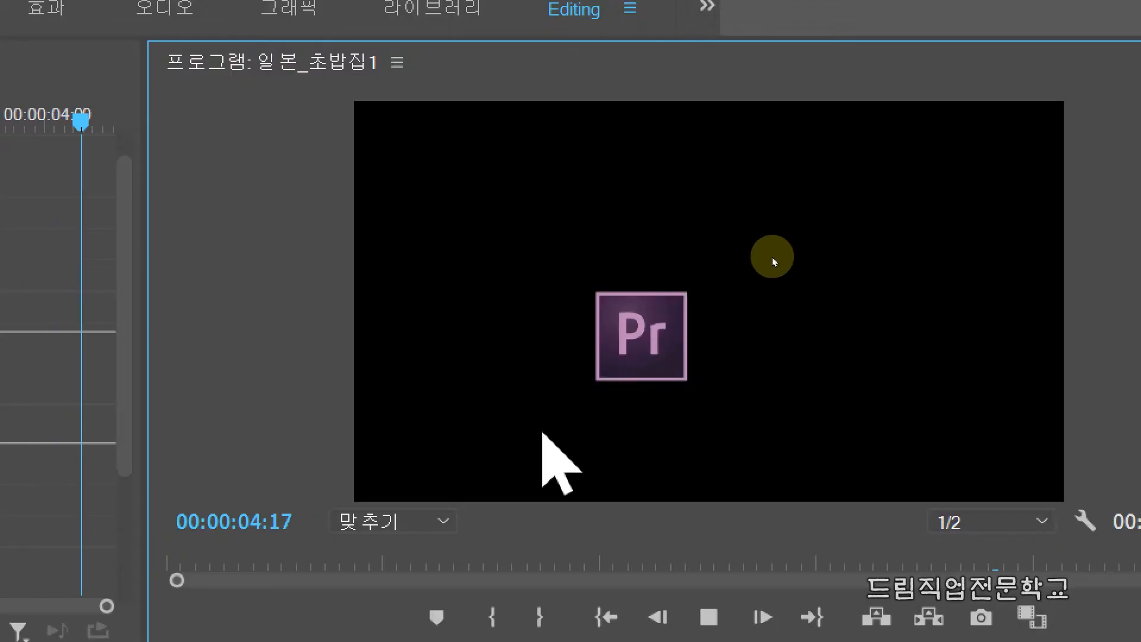
pyautogui.press('space')
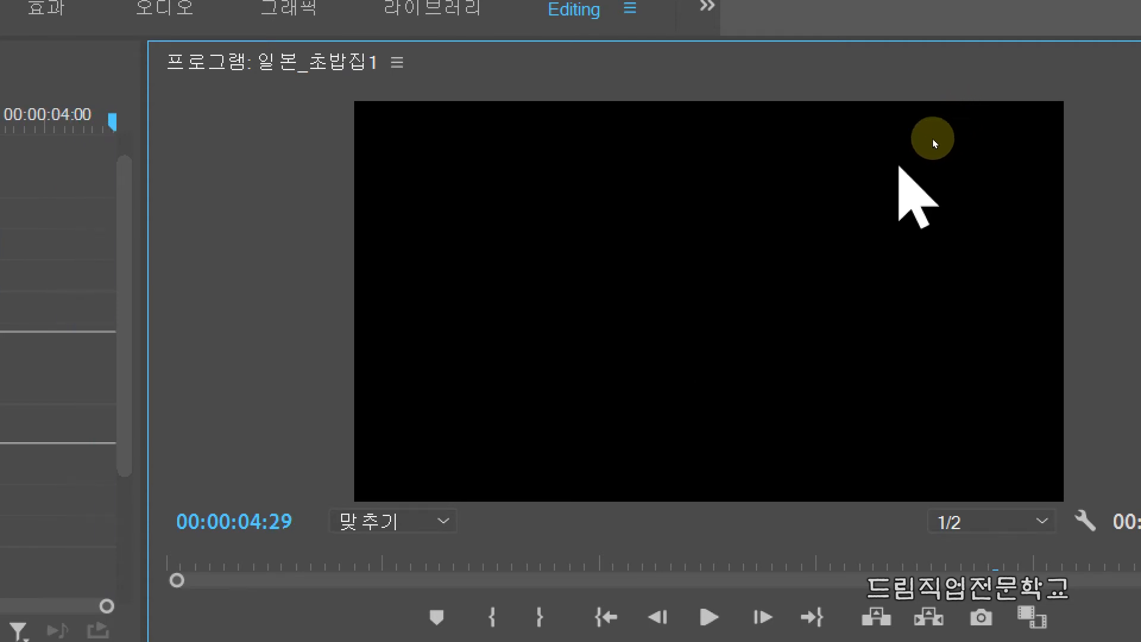
pyautogui.press('space')
pyautogui.click(805, 210)
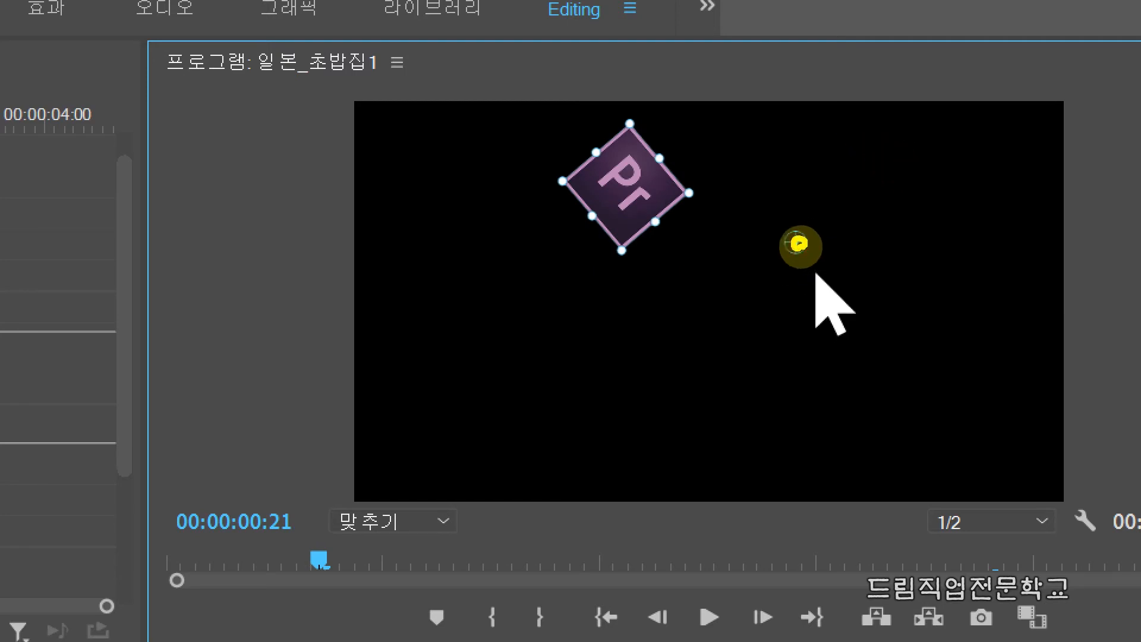
pyautogui.moveTo(670, 171)
pyautogui.mouseDown()
pyautogui.moveTo(624, 116)
pyautogui.moveTo(571, 193)
pyautogui.moveTo(599, 241)
pyautogui.moveTo(695, 214)
pyautogui.moveTo(671, 171)
pyautogui.mouseUp()
pyautogui.moveTo(783, 134)
pyautogui.mouseDown()
pyautogui.moveTo(850, 81)
pyautogui.moveTo(812, 110)
pyautogui.mouseUp()
pyautogui.moveTo(1012, 175); pyautogui.dragTo(998, 235)
pyautogui.moveTo(963, 364); pyautogui.dragTo(876, 407)
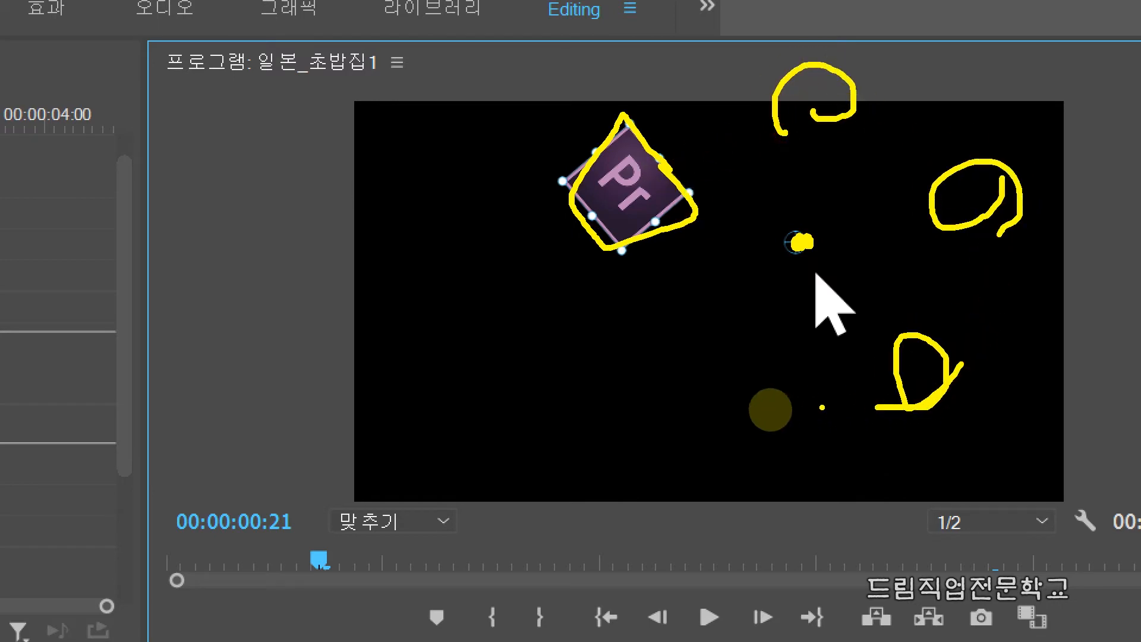
pyautogui.moveTo(737, 416); pyautogui.dragTo(723, 429)
pyautogui.moveTo(659, 392)
pyautogui.mouseDown()
pyautogui.moveTo(969, 76)
pyautogui.moveTo(1057, 255)
pyautogui.moveTo(976, 386)
pyautogui.moveTo(751, 408)
pyautogui.mouseUp()
pyautogui.moveTo(975, 127); pyautogui.dragTo(982, 130)
pyautogui.moveTo(671, 113)
pyautogui.mouseDown()
pyautogui.moveTo(773, 15)
pyautogui.moveTo(1068, 13)
pyautogui.mouseUp()
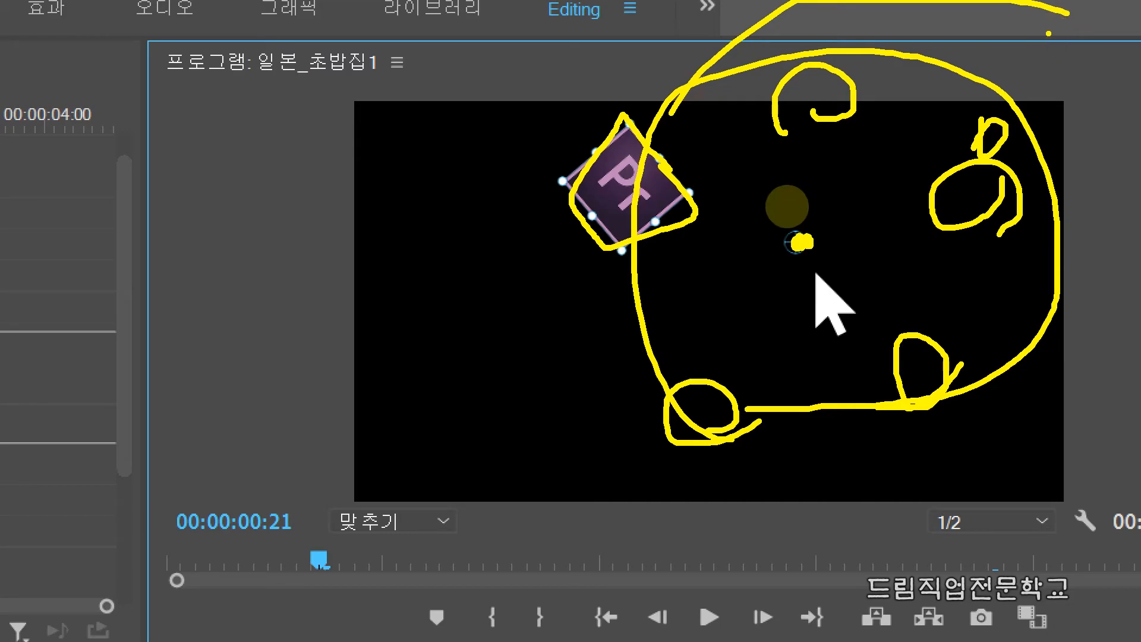
pyautogui.press('Escape')
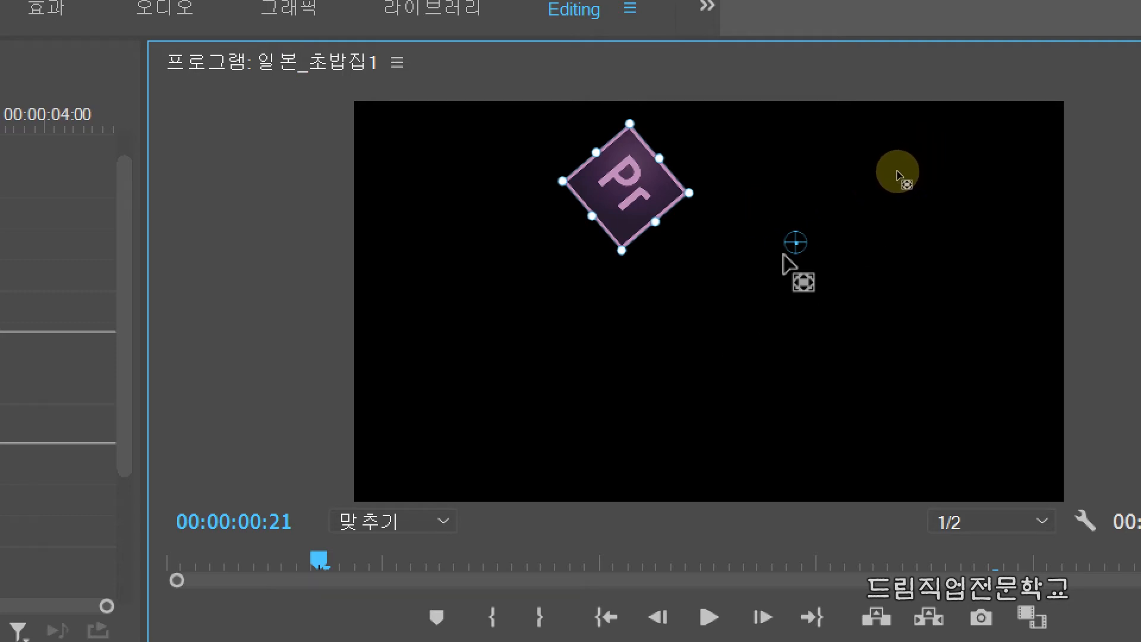
# Move the anchor point to the middle of the icon and place the icon near the centre of the frame
pyautogui.click(618, 177)
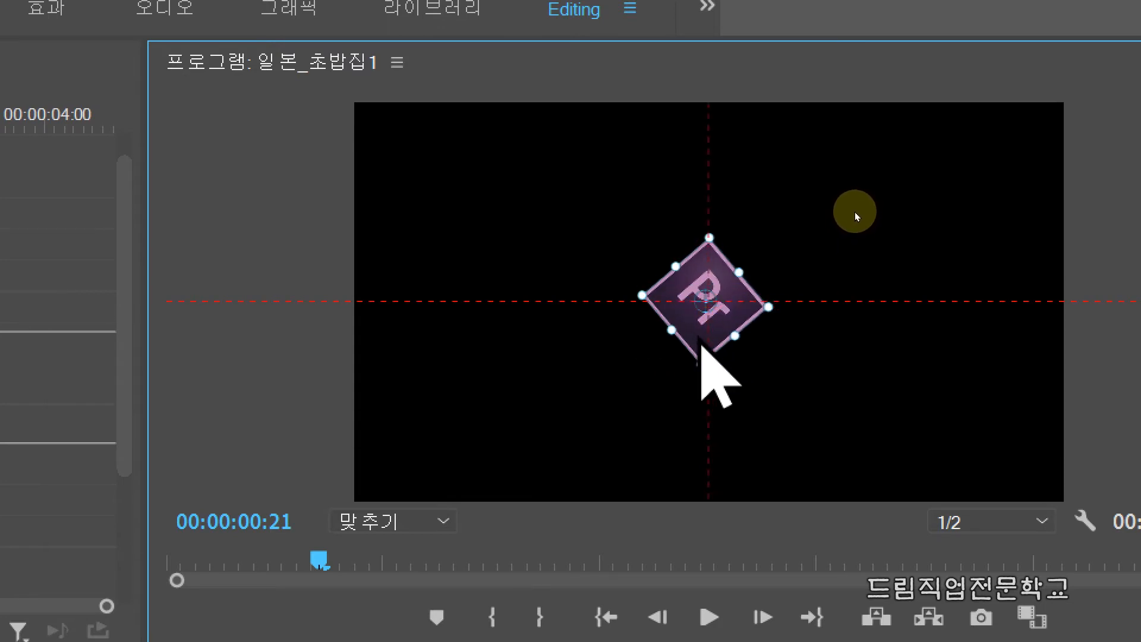
pyautogui.click(872, 234)
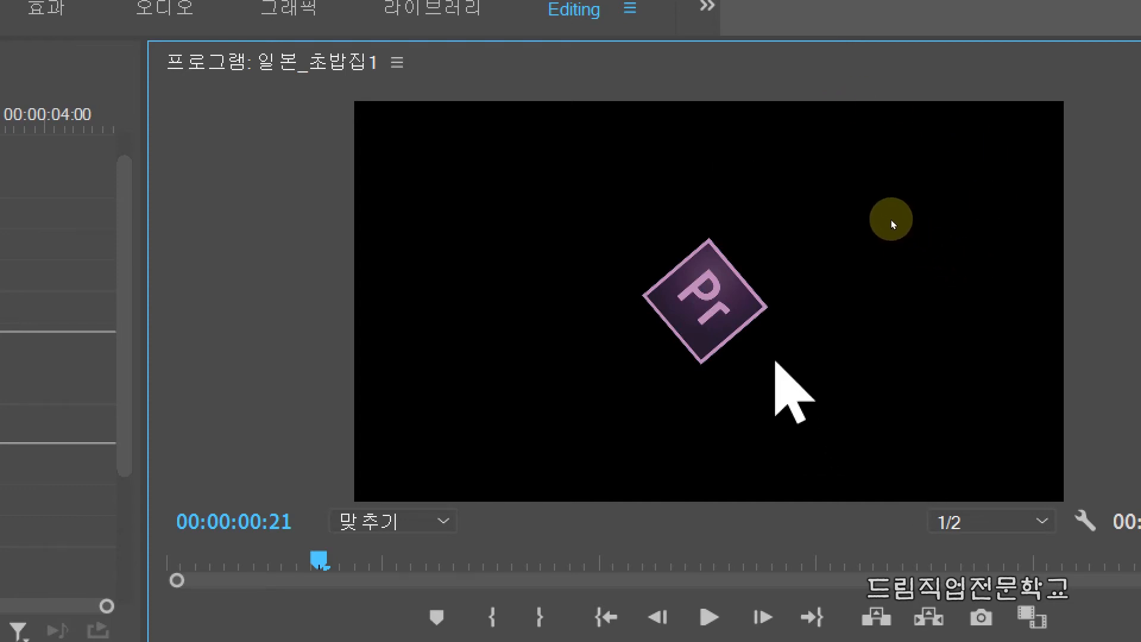
# Play the sequence and pause at 00:00:03:16 to watch the icon spin around its own centre
pyautogui.press('space')
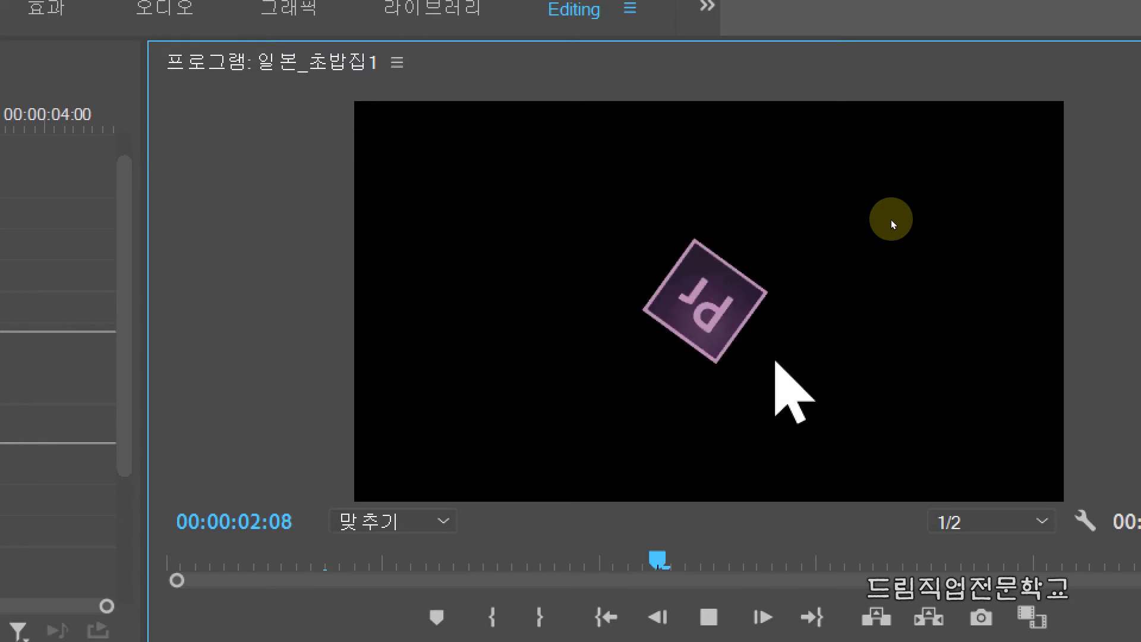
pyautogui.press('space')
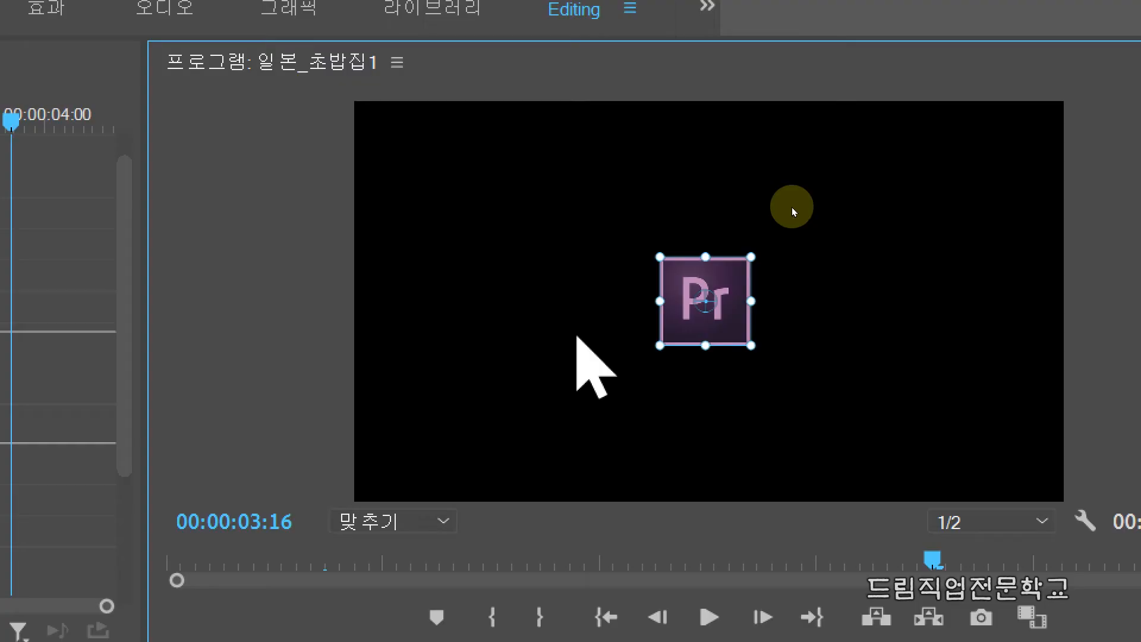
# Align the icon with the exact centre of the frame at position 960.0, 539.5 and deselect it
pyautogui.moveTo(725, 336); pyautogui.dragTo(712, 304)
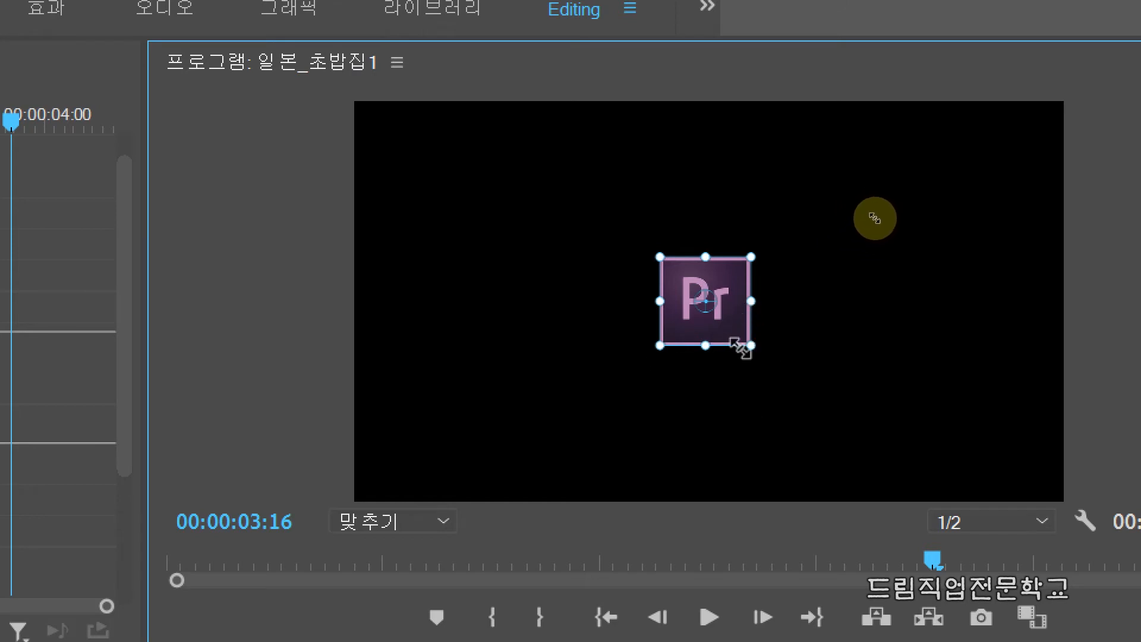
pyautogui.hotkey('ctrl', '2')
pyautogui.moveTo(646, 252)
pyautogui.keyDown('ctrl'); pyautogui.mouseDown()
pyautogui.moveTo(704, 329)
pyautogui.moveTo(761, 350)
pyautogui.moveTo(748, 314)
pyautogui.mouseUp(); pyautogui.keyUp('ctrl')
pyautogui.press('y')
pyautogui.press('Escape')
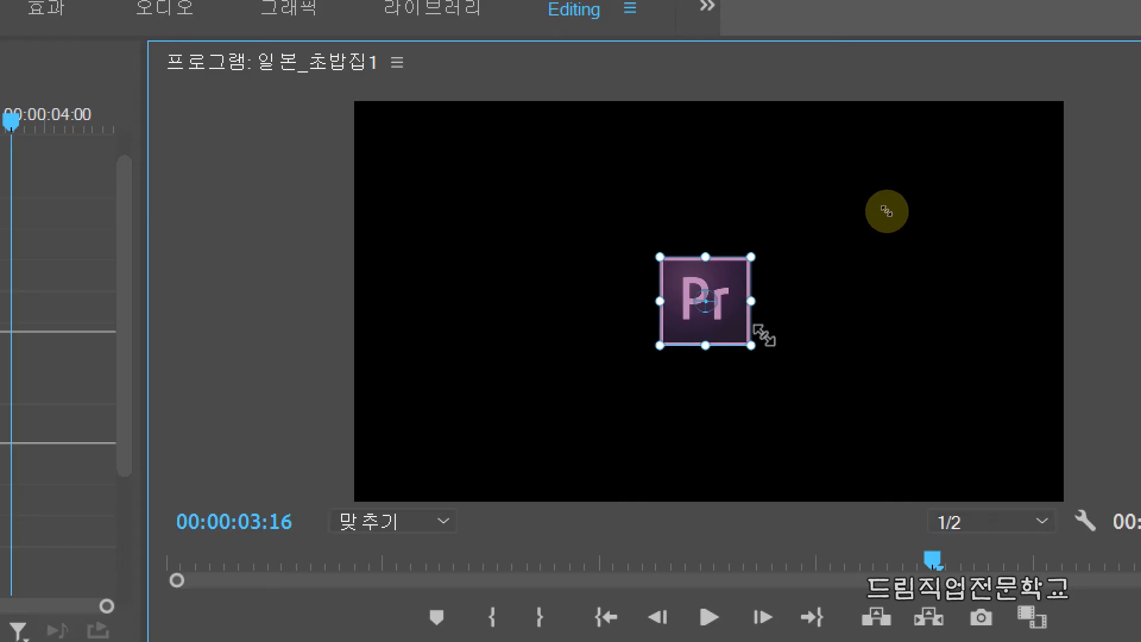
pyautogui.moveTo(734, 332)
pyautogui.mouseDown()
pyautogui.moveTo(602, 331)
pyautogui.moveTo(576, 311)
pyautogui.moveTo(611, 205)
pyautogui.moveTo(731, 178)
pyautogui.moveTo(761, 257)
pyautogui.moveTo(761, 365)
pyautogui.moveTo(797, 257)
pyautogui.moveTo(868, 385)
pyautogui.moveTo(751, 351)
pyautogui.moveTo(719, 327)
pyautogui.mouseUp()
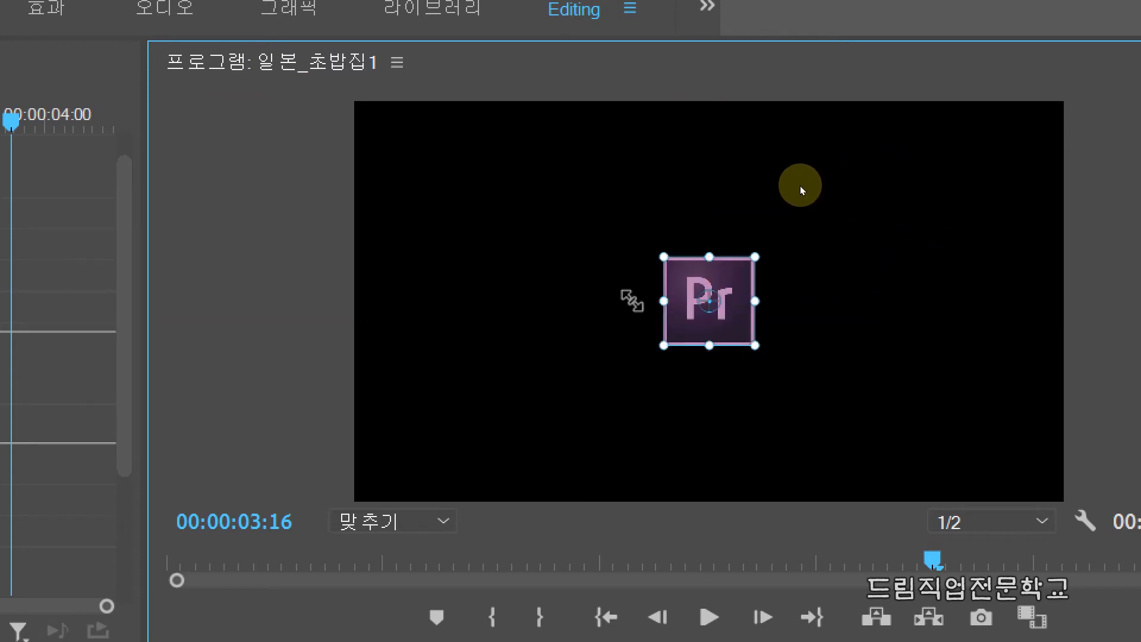
pyautogui.click(772, 198)
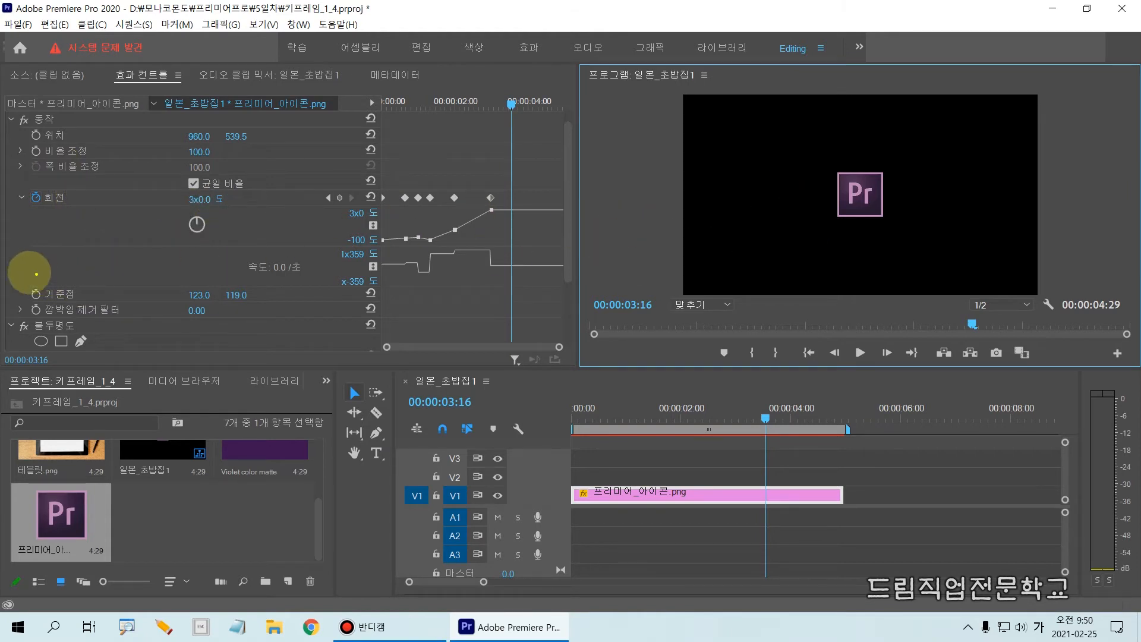
pyautogui.moveTo(23, 284); pyautogui.dragTo(301, 307)
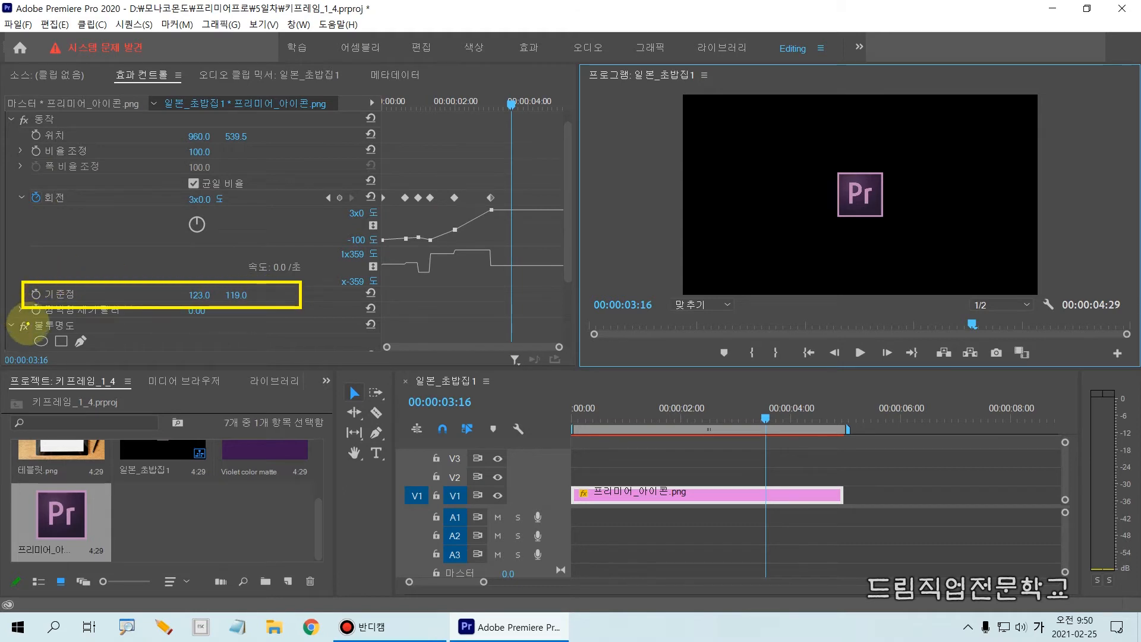
pyautogui.moveTo(37, 305); pyautogui.dragTo(262, 304)
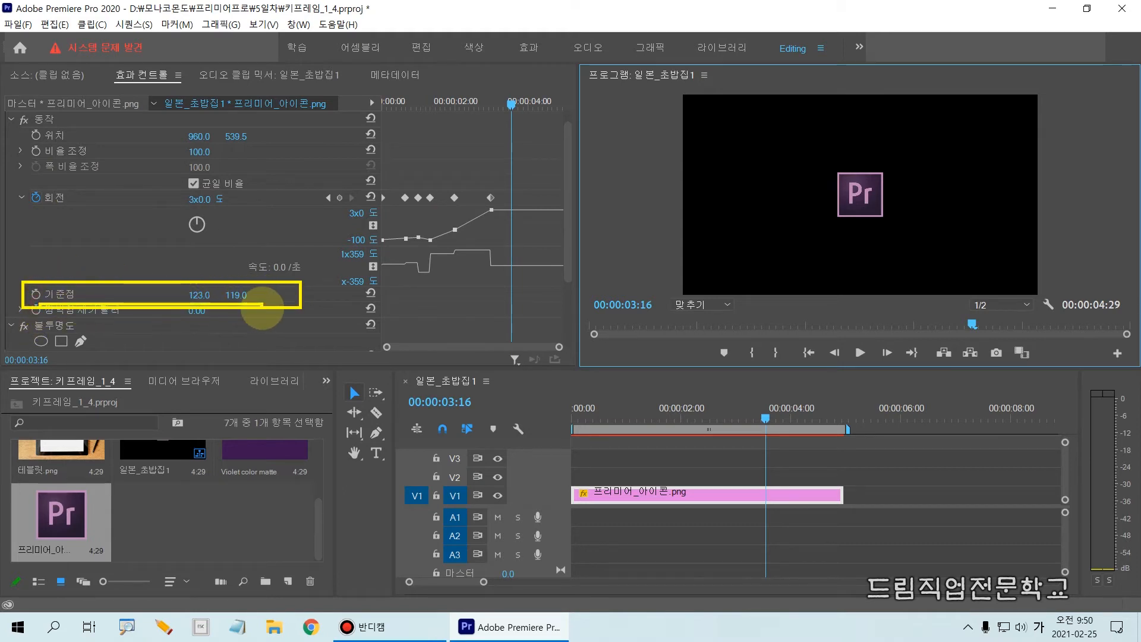
pyautogui.moveTo(183, 284)
pyautogui.mouseDown()
pyautogui.moveTo(201, 305)
pyautogui.moveTo(225, 280)
pyautogui.mouseUp()
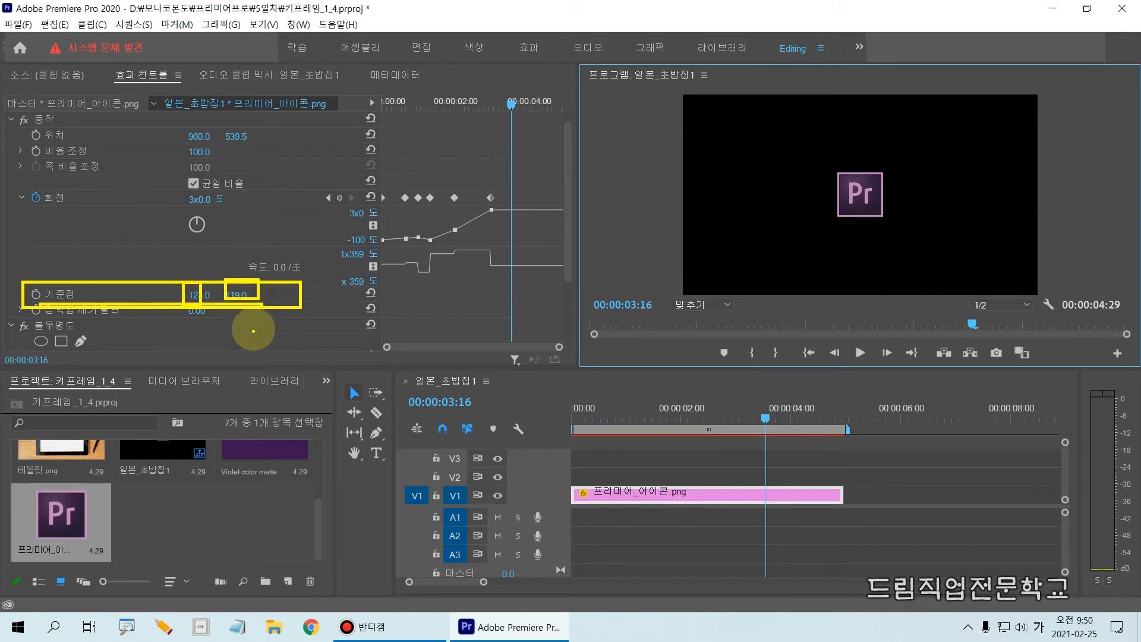
pyautogui.moveTo(814, 170)
pyautogui.mouseDown()
pyautogui.moveTo(838, 212)
pyautogui.moveTo(892, 237)
pyautogui.mouseUp()
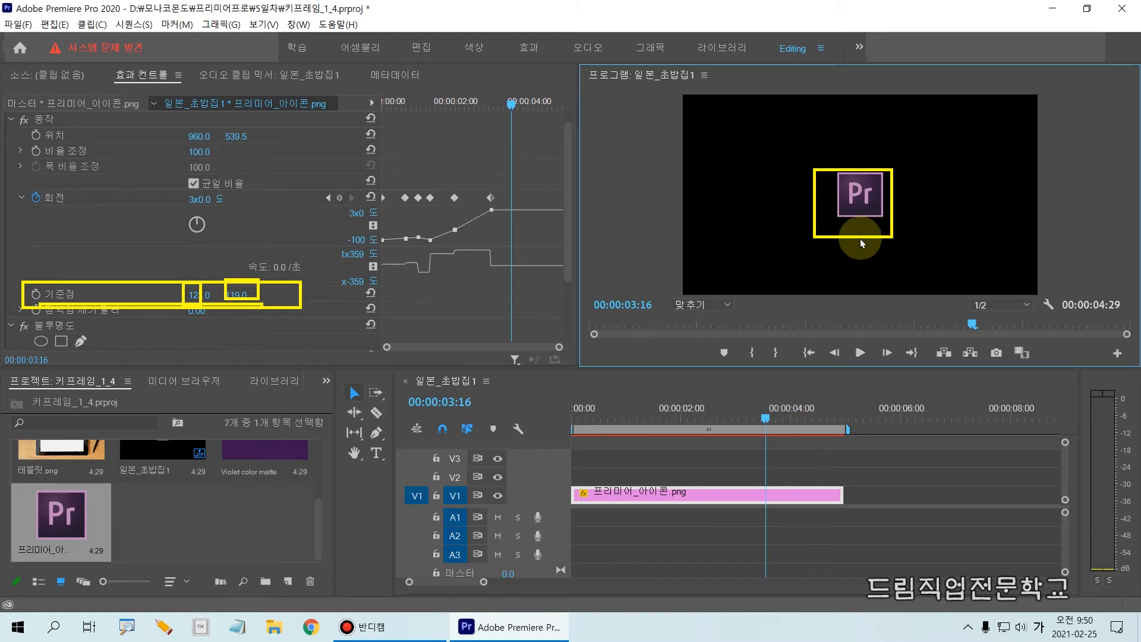
pyautogui.press('Escape')
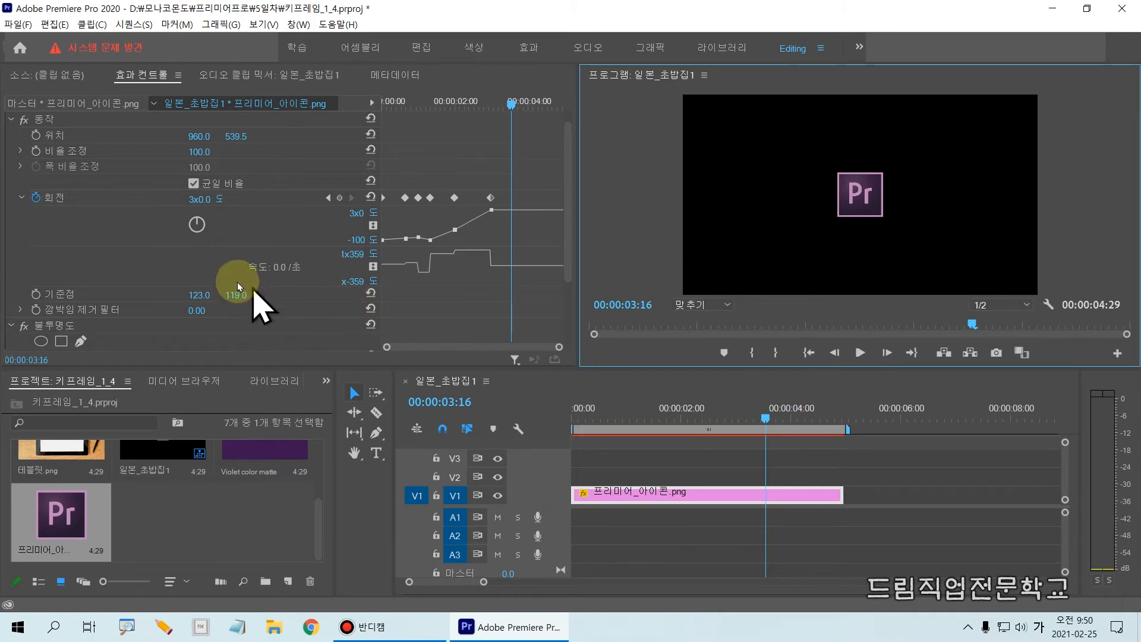
# Set the icon clip's Anchor Point (기준점) to -49.0, -158.0 in the motion properties
pyautogui.moveTo(201, 298); pyautogui.dragTo(57, 318)
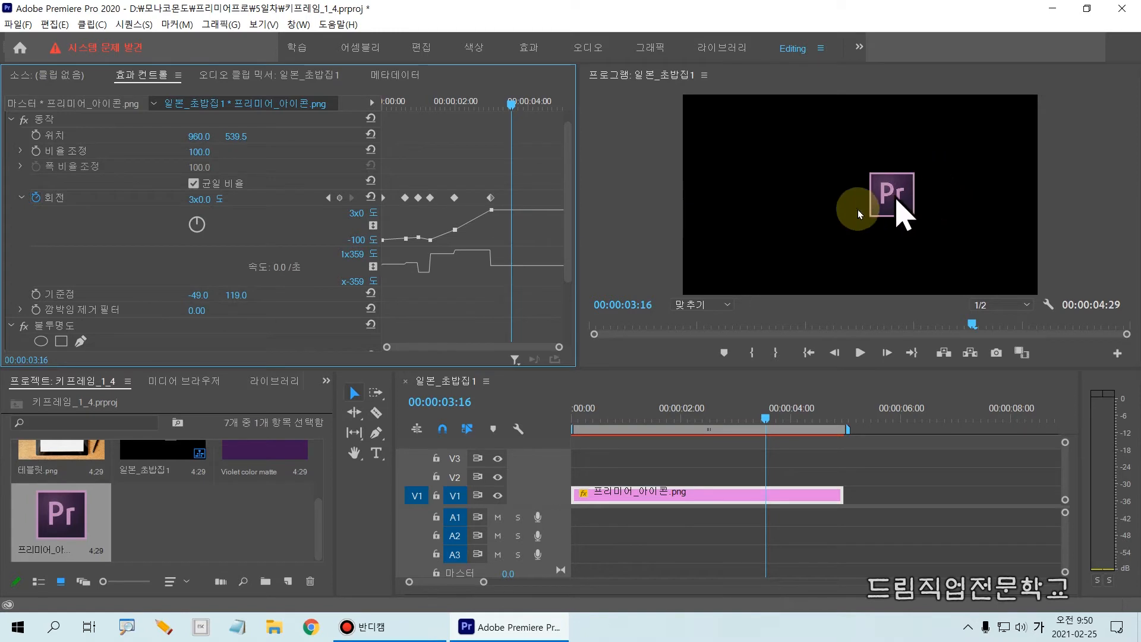
pyautogui.moveTo(236, 296); pyautogui.dragTo(32, 330)
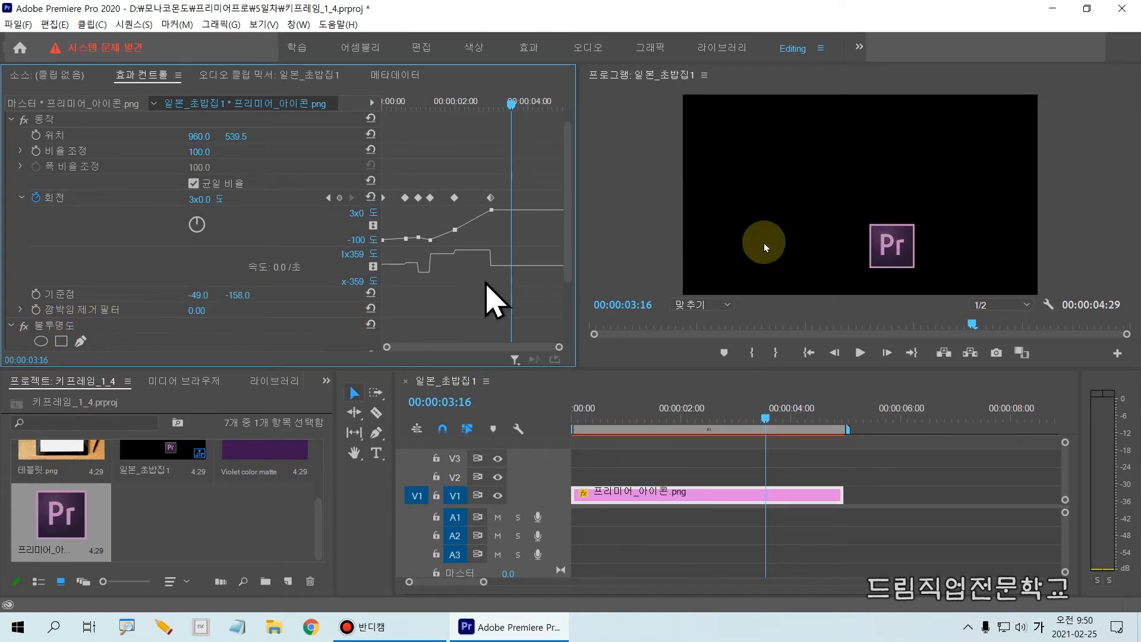
# Select the icon in the preview and examine where its anchor point lies relative to the image and its 기준점 values
pyautogui.click(902, 260)
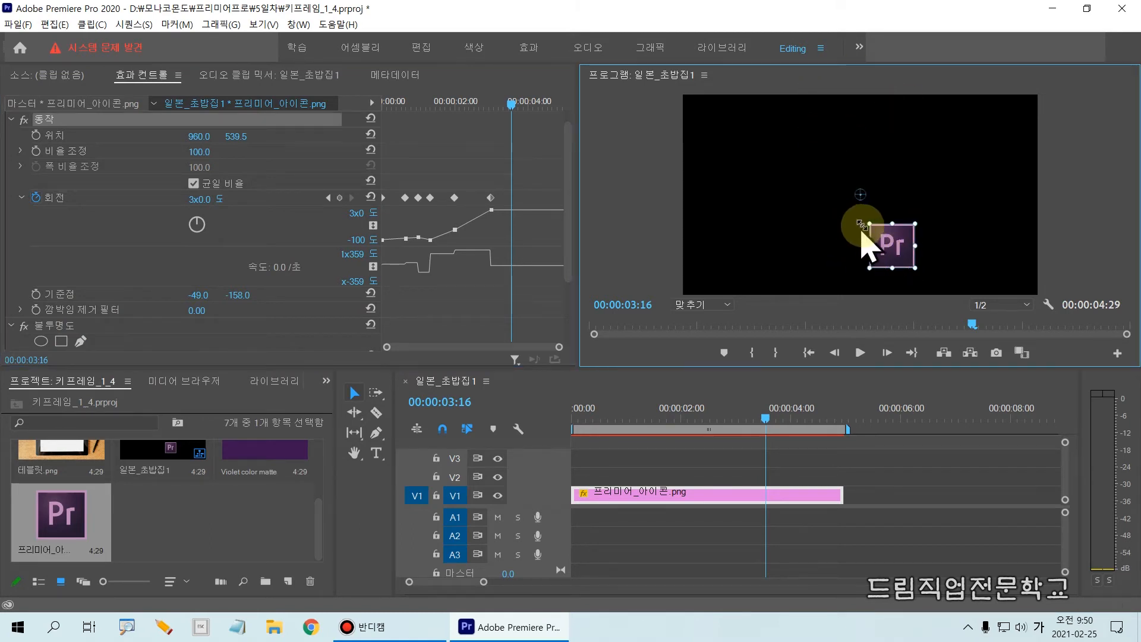
pyautogui.click(860, 194)
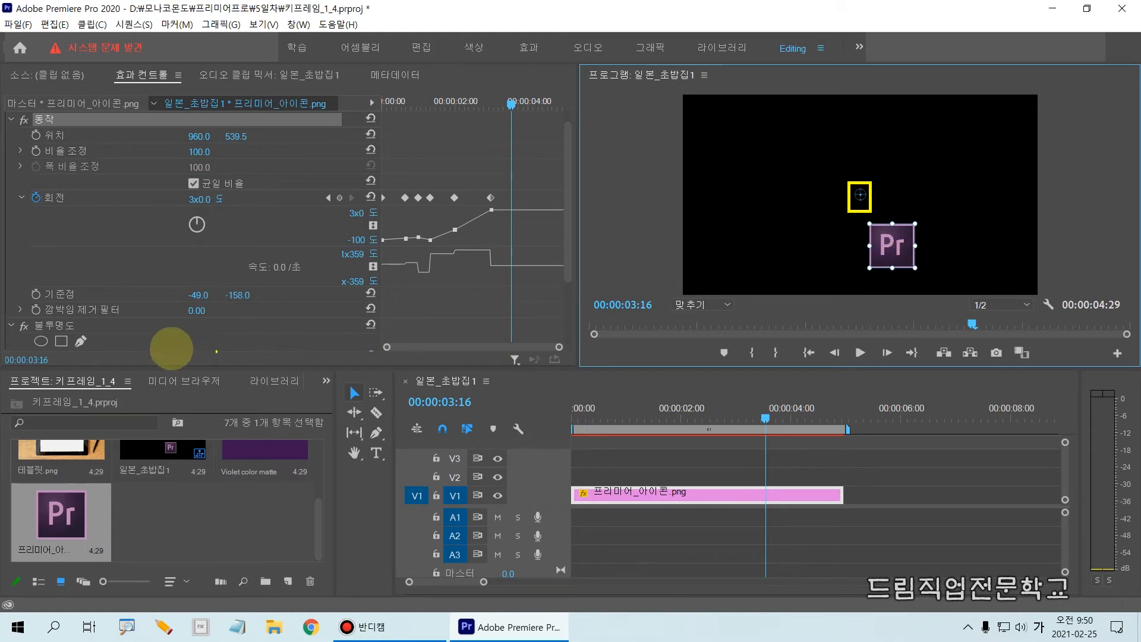
pyautogui.click(329, 305)
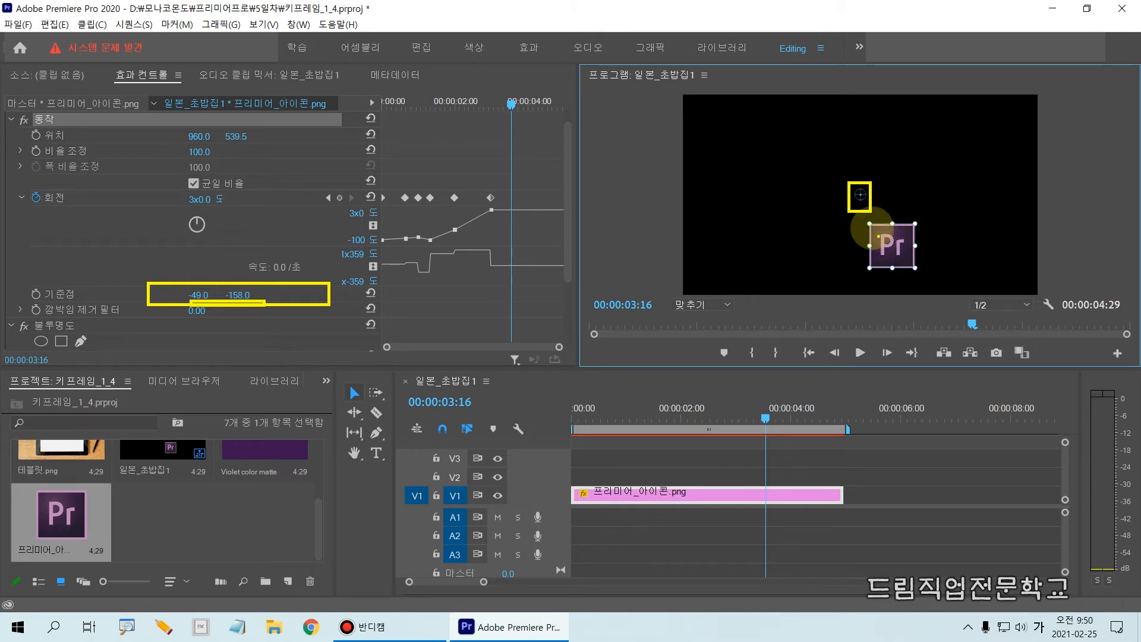
pyautogui.moveTo(869, 224); pyautogui.dragTo(917, 272)
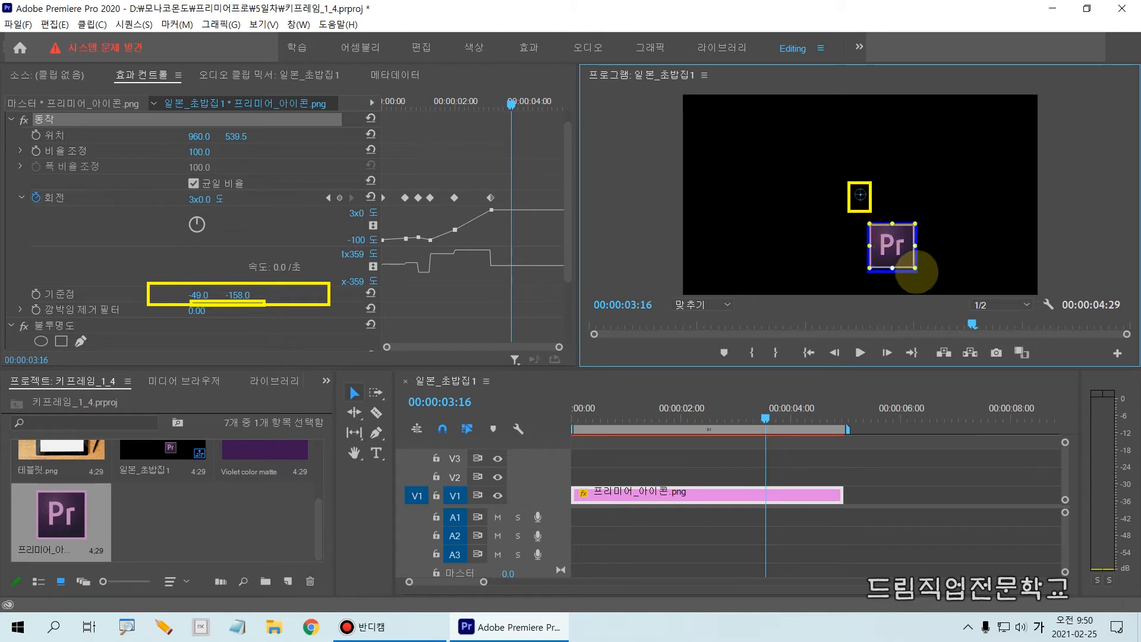
pyautogui.moveTo(813, 157)
pyautogui.mouseDown()
pyautogui.moveTo(904, 280)
pyautogui.moveTo(945, 290)
pyautogui.mouseUp()
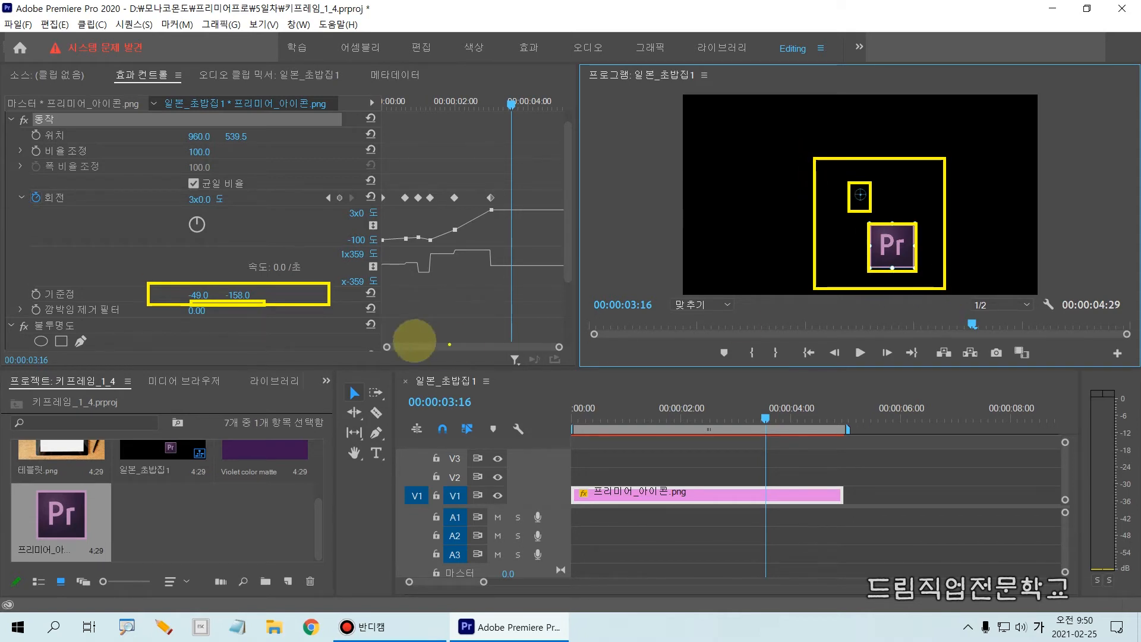
pyautogui.moveTo(178, 291); pyautogui.dragTo(267, 302)
pyautogui.moveTo(815, 180); pyautogui.dragTo(955, 283)
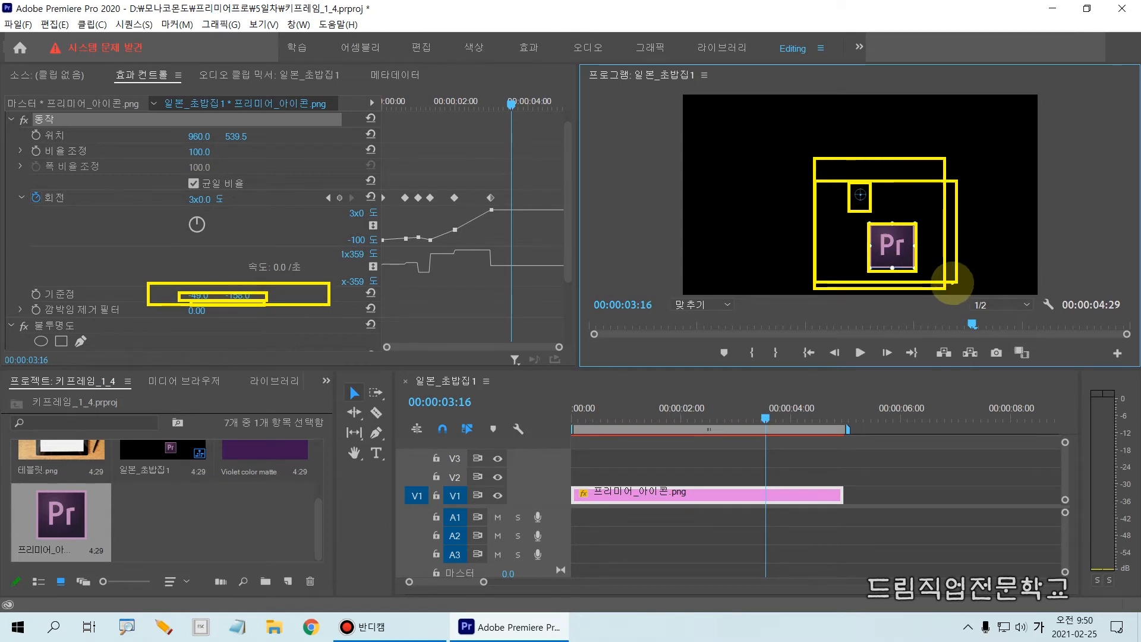
pyautogui.press('Escape')
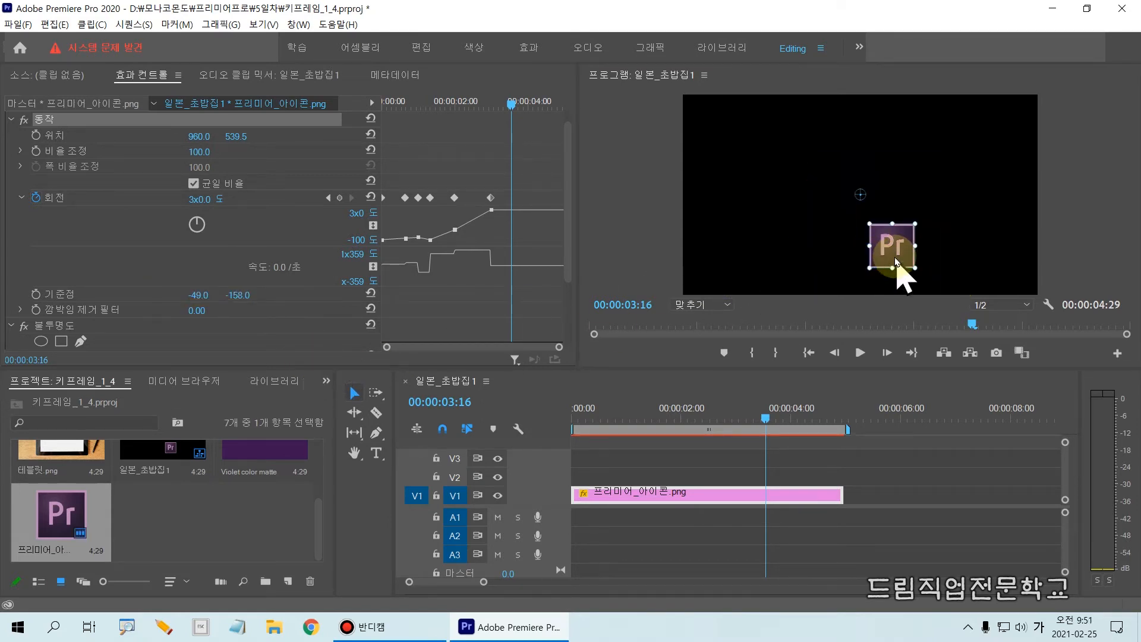
# Return the icon's anchor point to its middle at 123.0, 119.0, centre the icon at position 960.0, 539.5, and deselect it
pyautogui.moveTo(895, 261)
pyautogui.mouseDown()
pyautogui.moveTo(875, 244)
pyautogui.moveTo(905, 262)
pyautogui.mouseUp()
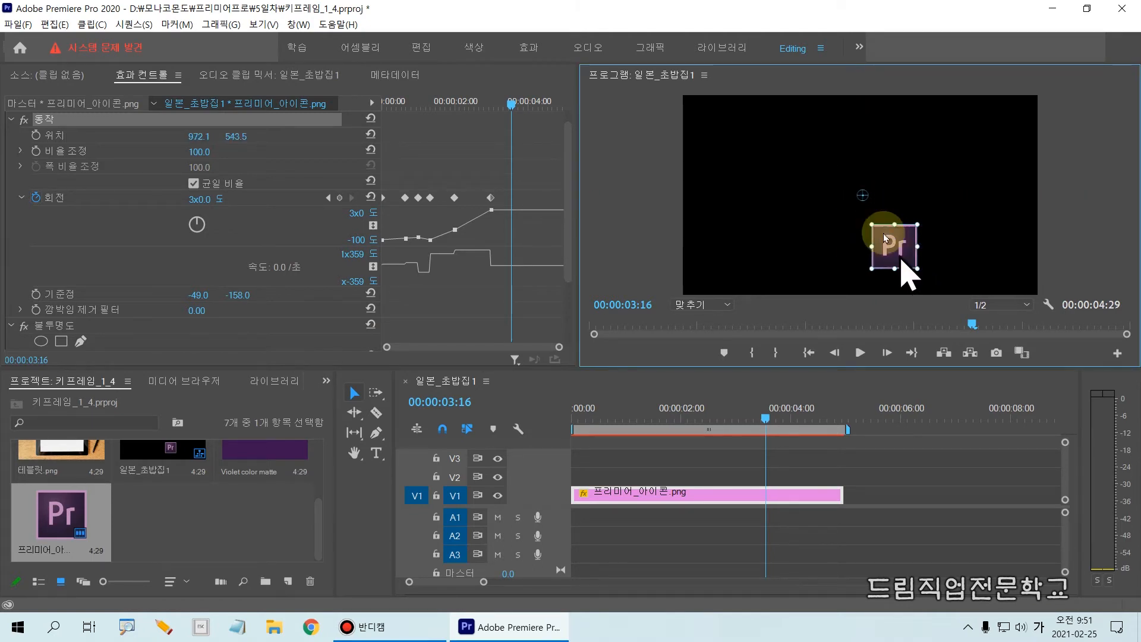
pyautogui.moveTo(868, 194)
pyautogui.mouseDown()
pyautogui.moveTo(904, 262)
pyautogui.moveTo(871, 230)
pyautogui.moveTo(873, 211)
pyautogui.mouseUp()
pyautogui.click(791, 235)
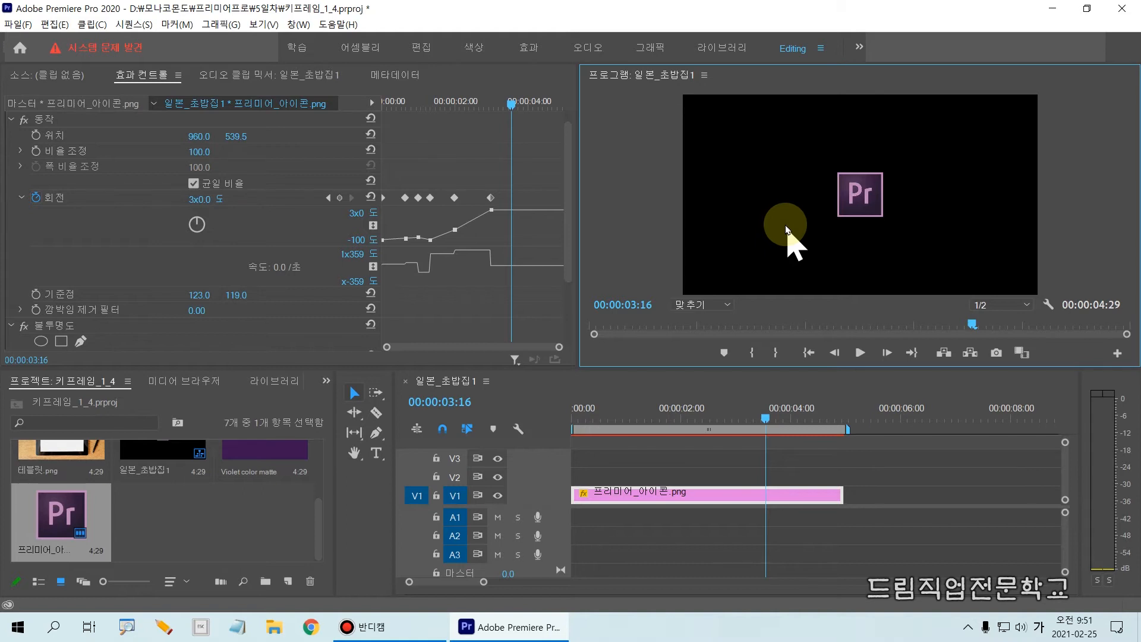
# Change the interpolation of the second rotation (회전) keyframe to Bezier (베지어)
pyautogui.moveTo(9, 178); pyautogui.dragTo(600, 281)
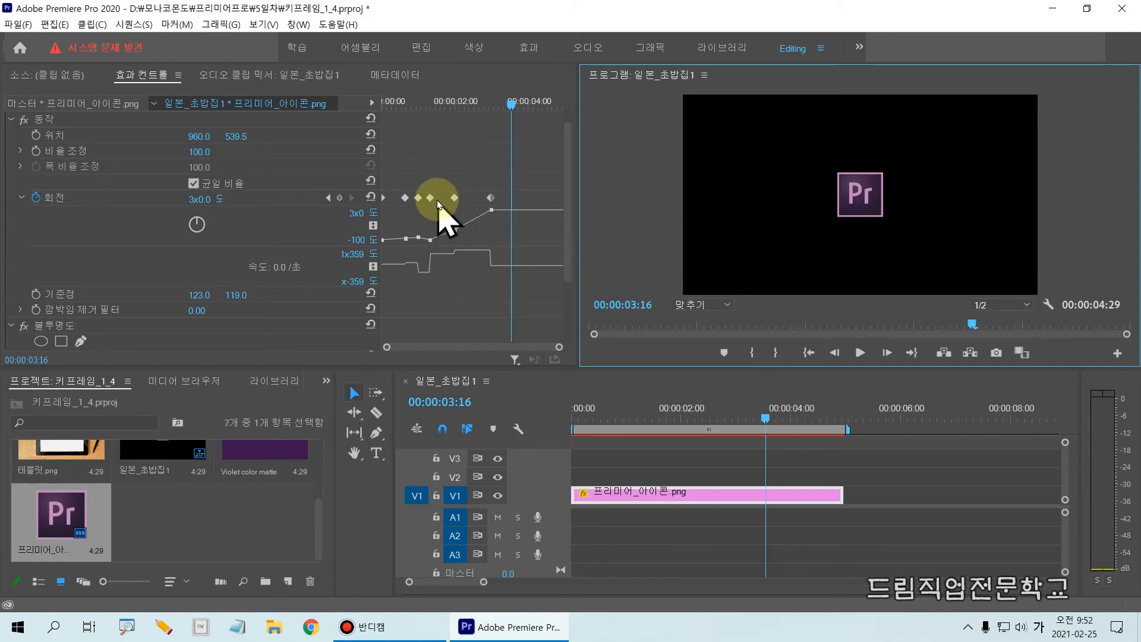
pyautogui.moveTo(395, 189); pyautogui.dragTo(413, 211)
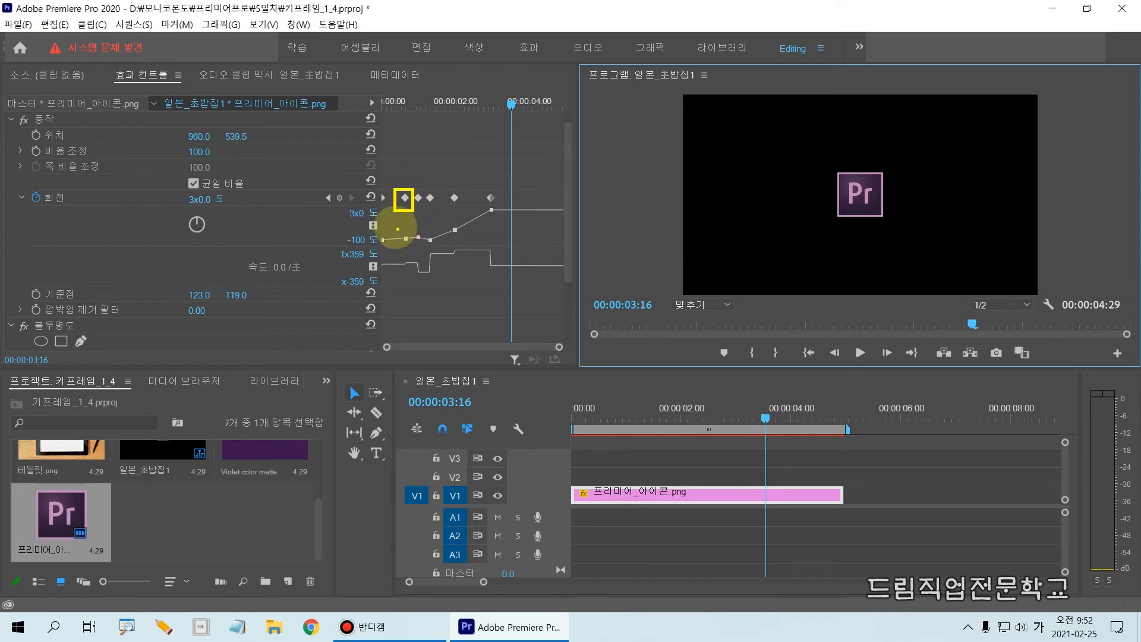
pyautogui.click(405, 199)
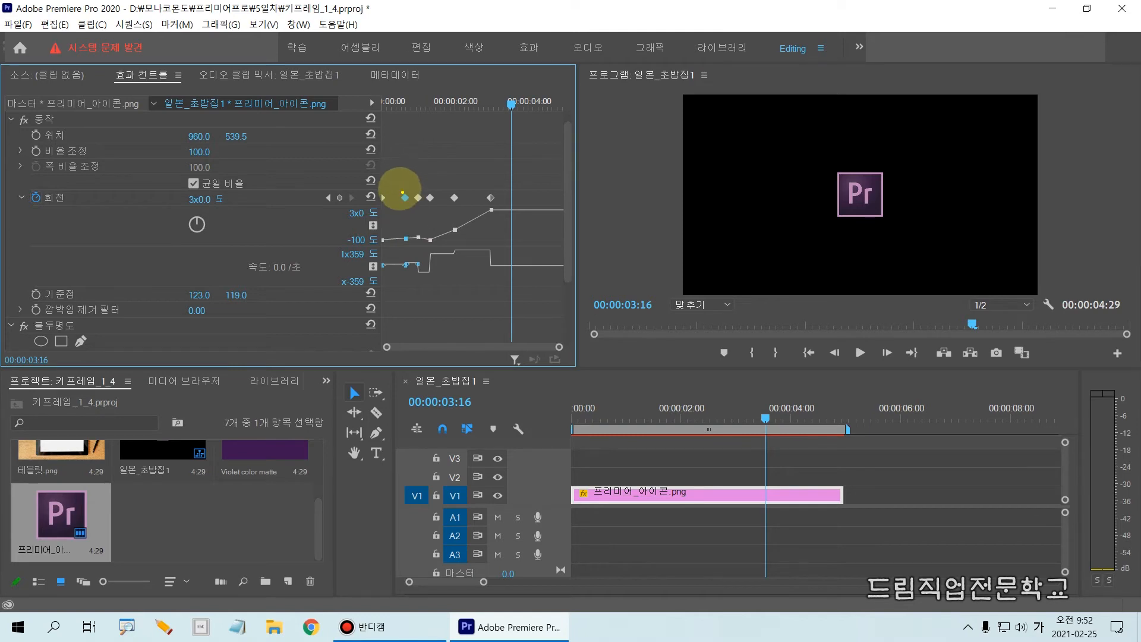
pyautogui.moveTo(398, 188); pyautogui.dragTo(418, 213)
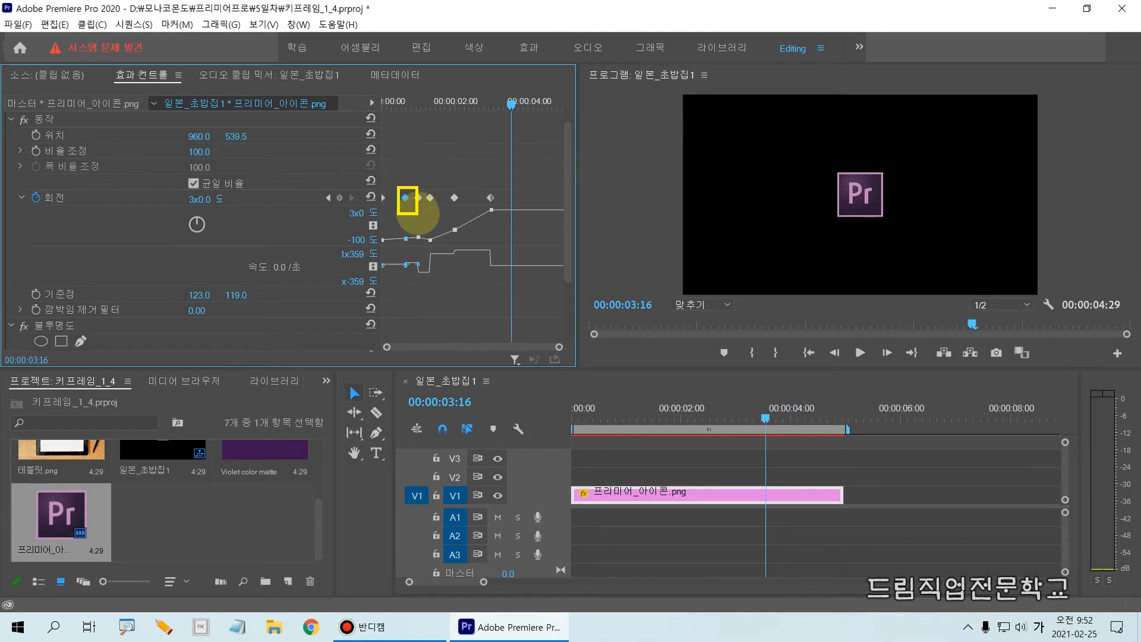
pyautogui.rightClick(405, 198)
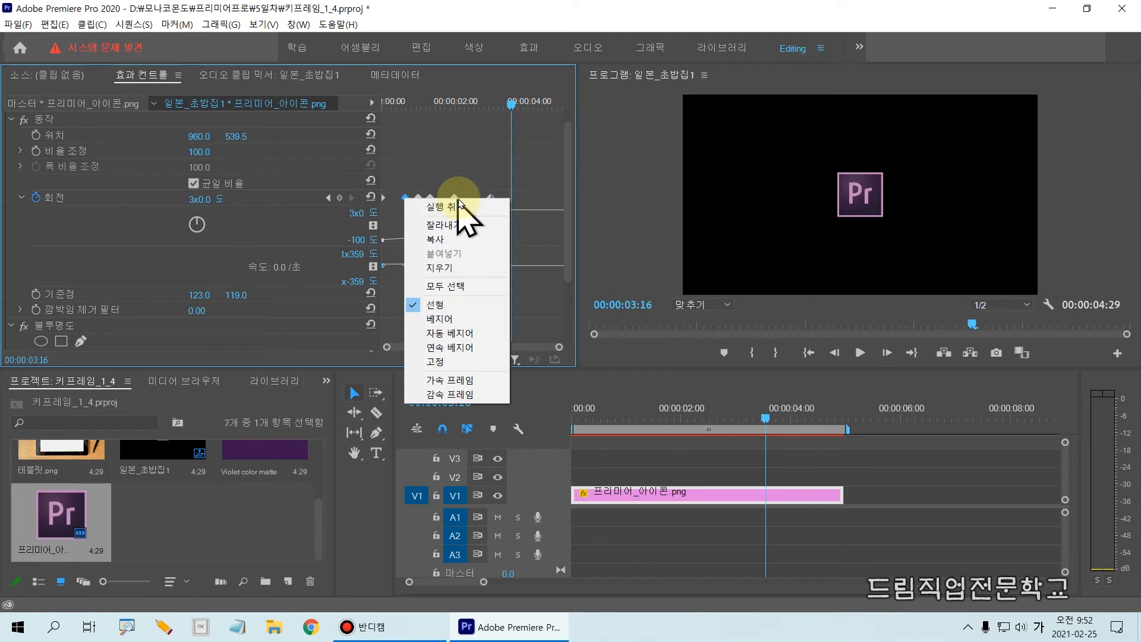
pyautogui.click(468, 321)
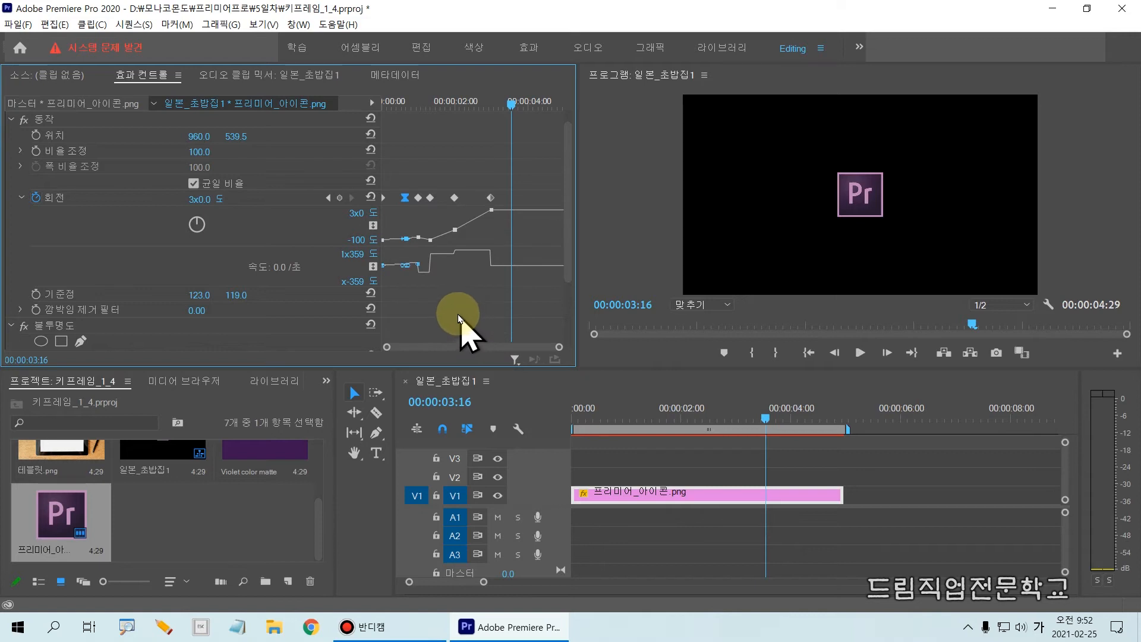
# Move the playhead to 00:00:00:00 and raise the second rotation keyframe's incoming Bezier handle to arch the value curve before it
pyautogui.moveTo(511, 104); pyautogui.dragTo(364, 154)
pyautogui.press('=')
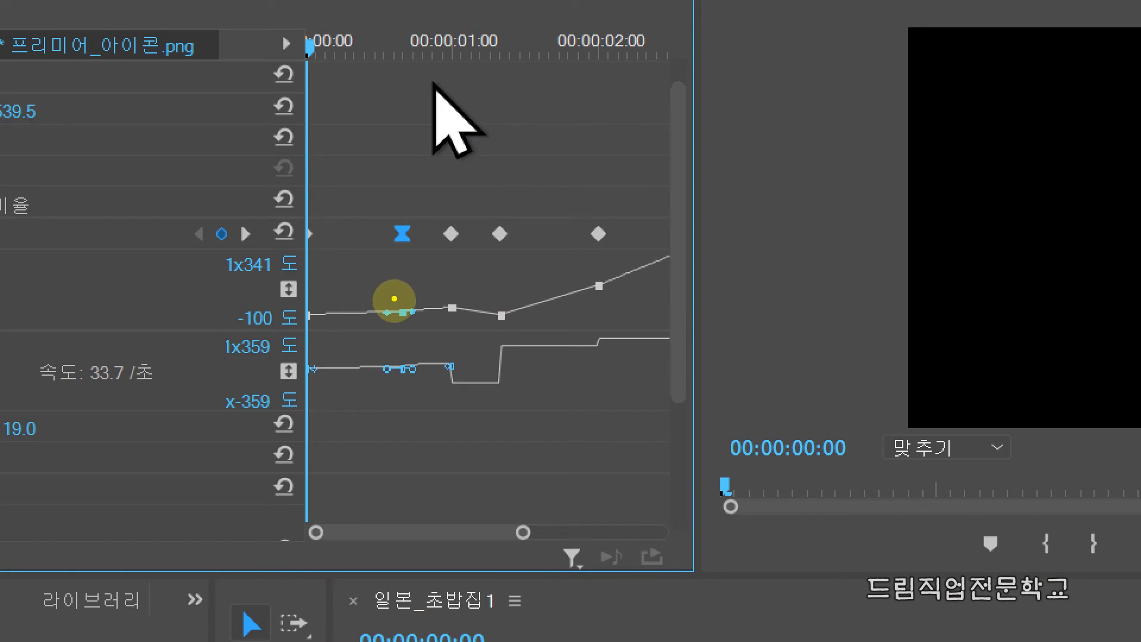
pyautogui.moveTo(388, 298); pyautogui.dragTo(408, 324)
pyautogui.moveTo(408, 327)
pyautogui.mouseDown()
pyautogui.moveTo(380, 314)
pyautogui.moveTo(418, 320)
pyautogui.mouseUp()
pyautogui.press('Escape')
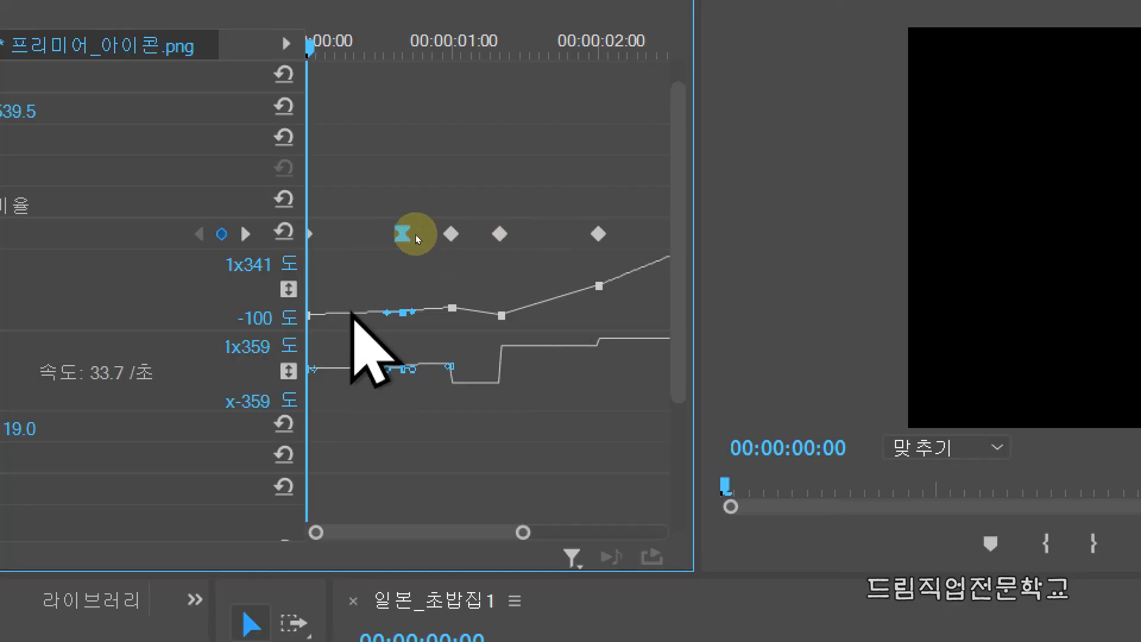
pyautogui.moveTo(389, 315); pyautogui.dragTo(379, 272)
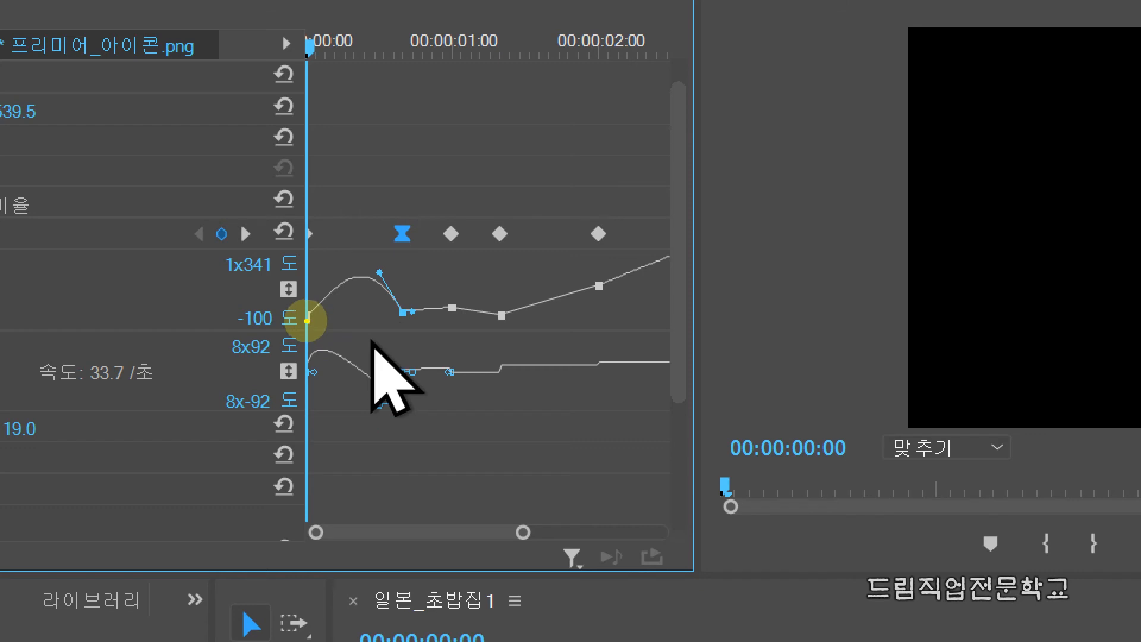
# Examine the rotation curve between the first two keyframes, play the motion from the start, and park the playhead at 00:00:00:20
pyautogui.moveTo(315, 318); pyautogui.dragTo(337, 319)
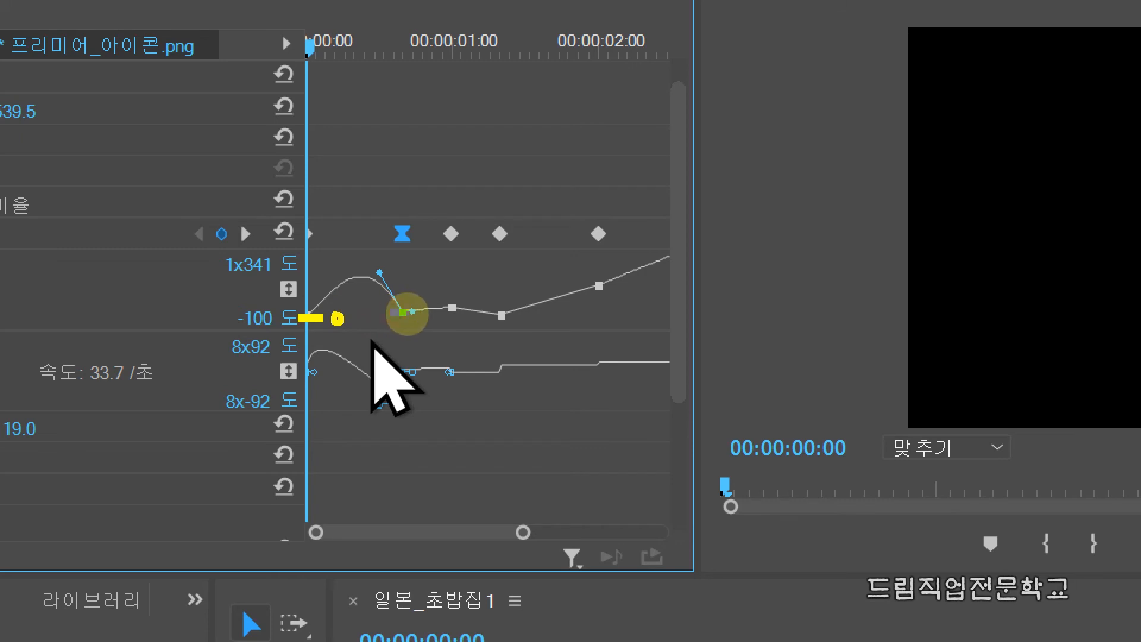
pyautogui.moveTo(392, 315)
pyautogui.mouseDown()
pyautogui.moveTo(410, 316)
pyautogui.moveTo(418, 300)
pyautogui.moveTo(429, 308)
pyautogui.moveTo(434, 288)
pyautogui.mouseUp()
pyautogui.moveTo(321, 316)
pyautogui.mouseDown()
pyautogui.moveTo(359, 276)
pyautogui.moveTo(345, 272)
pyautogui.moveTo(383, 275)
pyautogui.mouseUp()
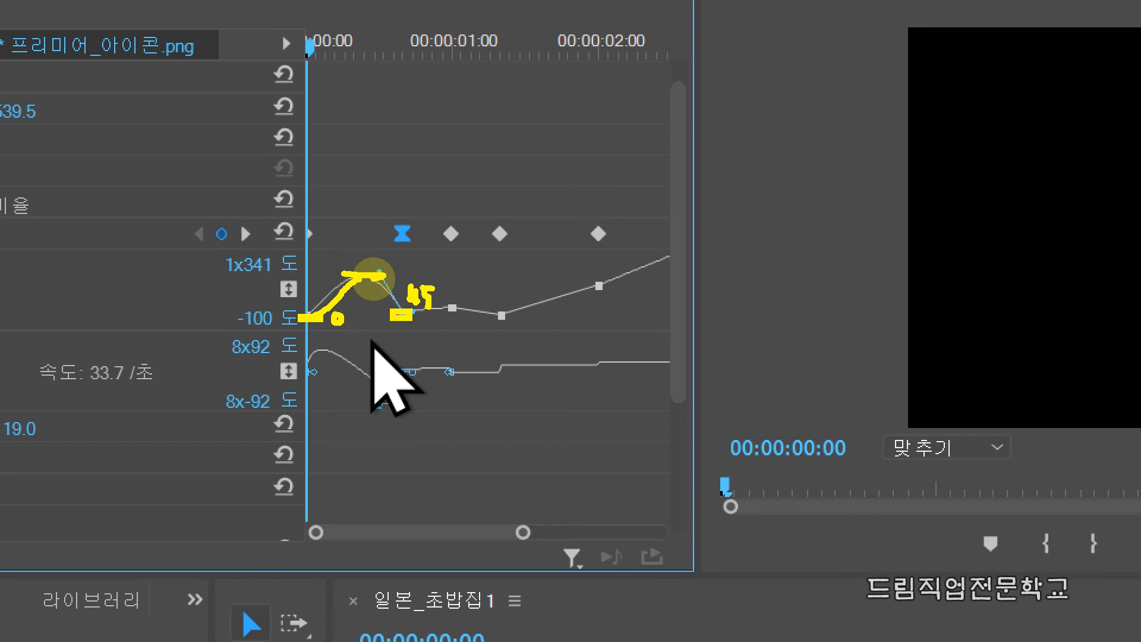
pyautogui.moveTo(361, 277)
pyautogui.mouseDown()
pyautogui.moveTo(372, 266)
pyautogui.moveTo(367, 273)
pyautogui.mouseUp()
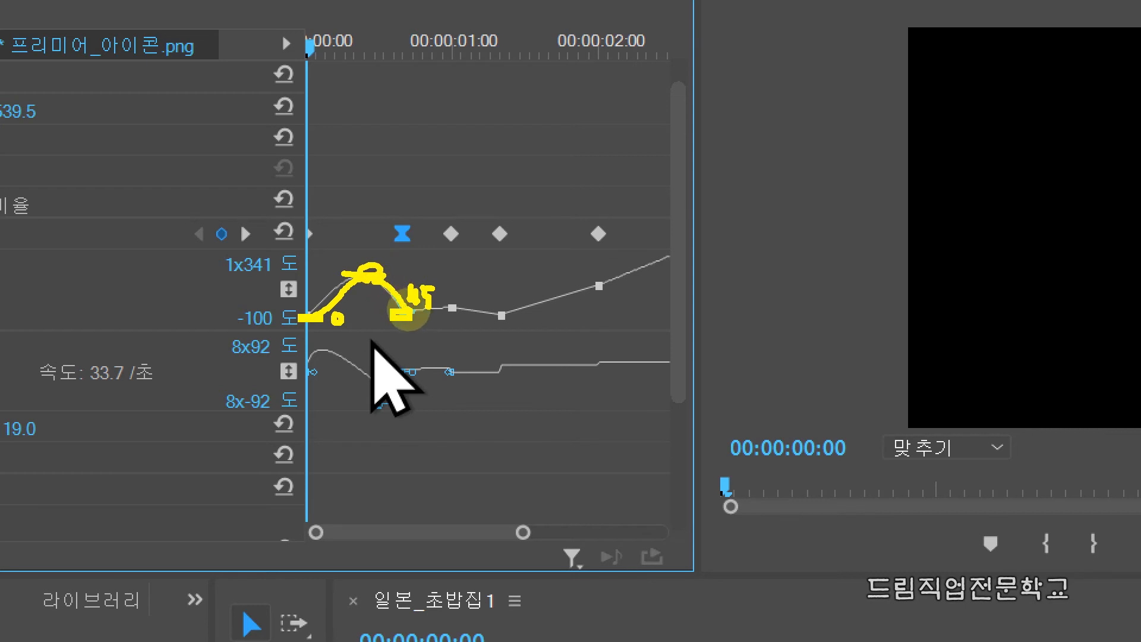
pyautogui.press('Escape')
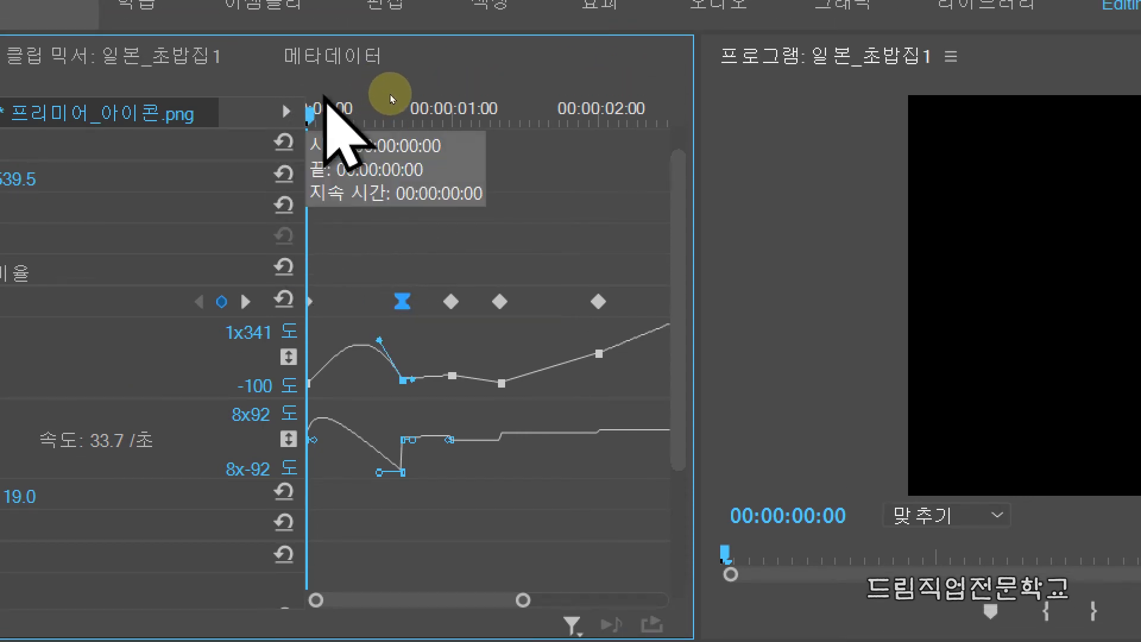
pyautogui.moveTo(315, 115); pyautogui.dragTo(354, 127)
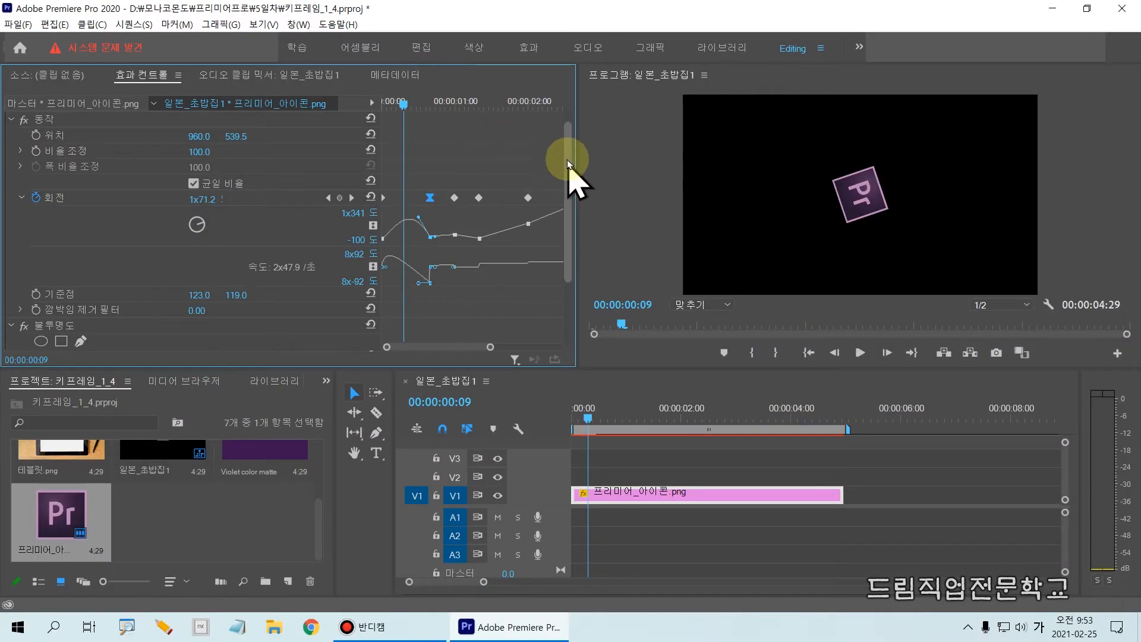
pyautogui.moveTo(403, 103); pyautogui.dragTo(361, 102)
pyautogui.press('space')
pyautogui.press('space')
pyautogui.moveTo(473, 101); pyautogui.dragTo(430, 126)
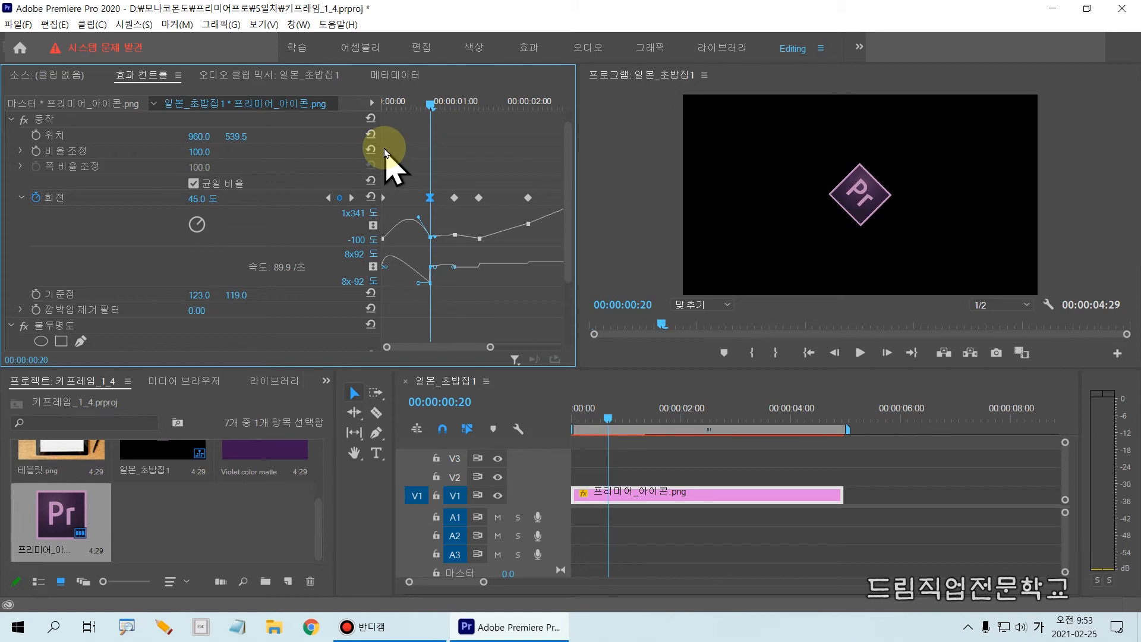
# Reshape the second rotation keyframe's incoming Bezier handle into a shallower arch, scrubbing between 00:00:00:09 and 00:00:00:20 to check the spin
pyautogui.moveTo(419, 220); pyautogui.dragTo(380, 233)
pyautogui.moveTo(430, 114); pyautogui.dragTo(418, 113)
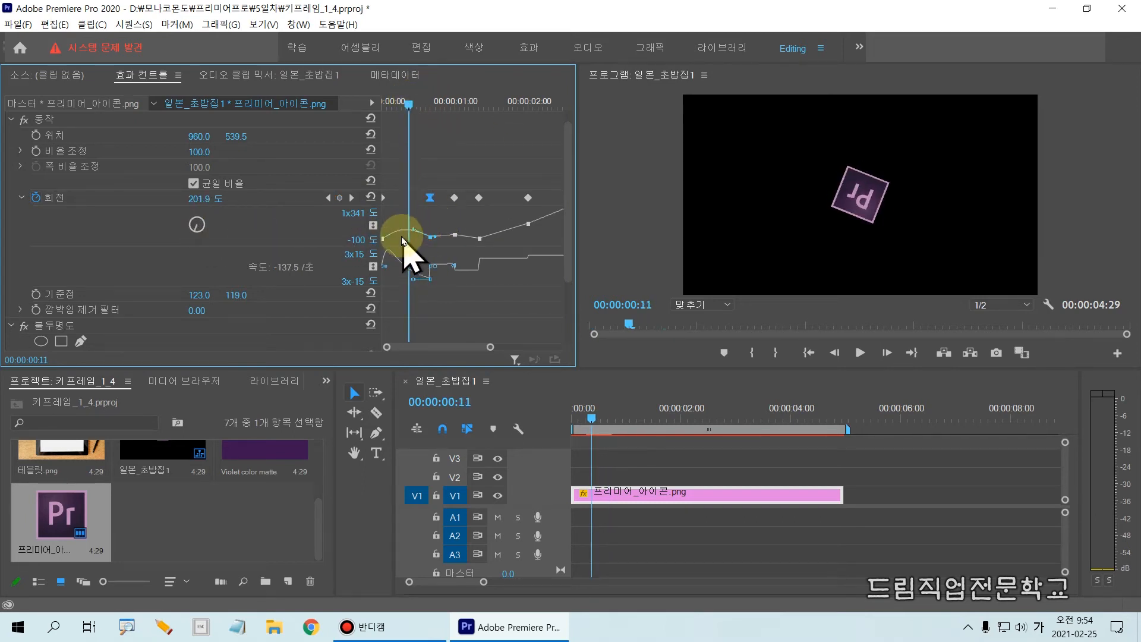
pyautogui.moveTo(416, 232); pyautogui.dragTo(175, 233)
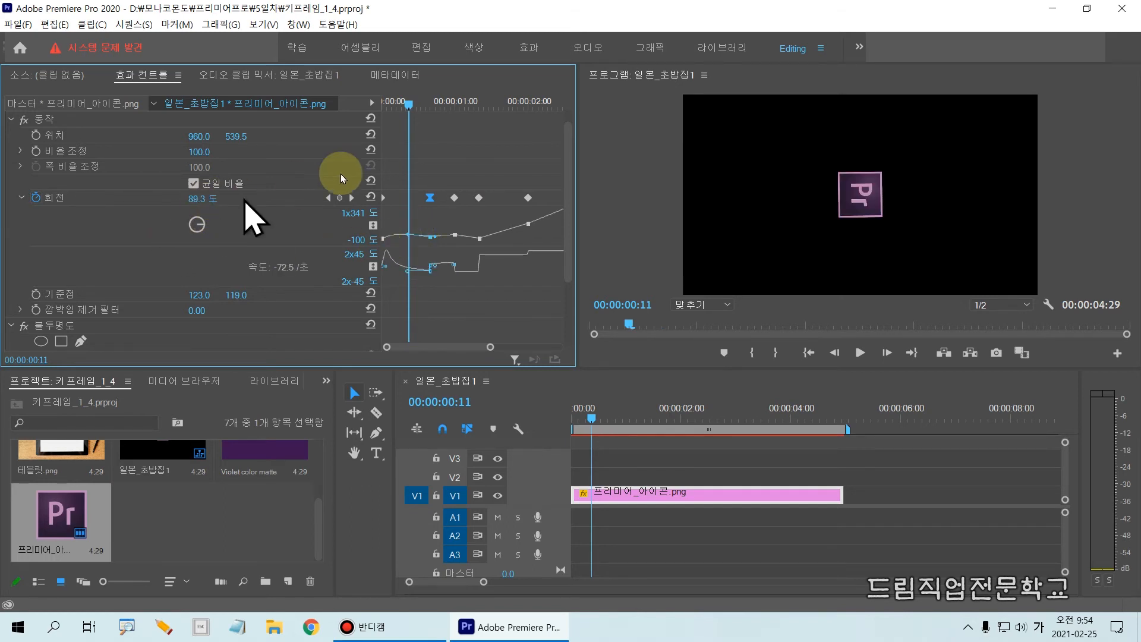
pyautogui.moveTo(408, 115); pyautogui.dragTo(432, 143)
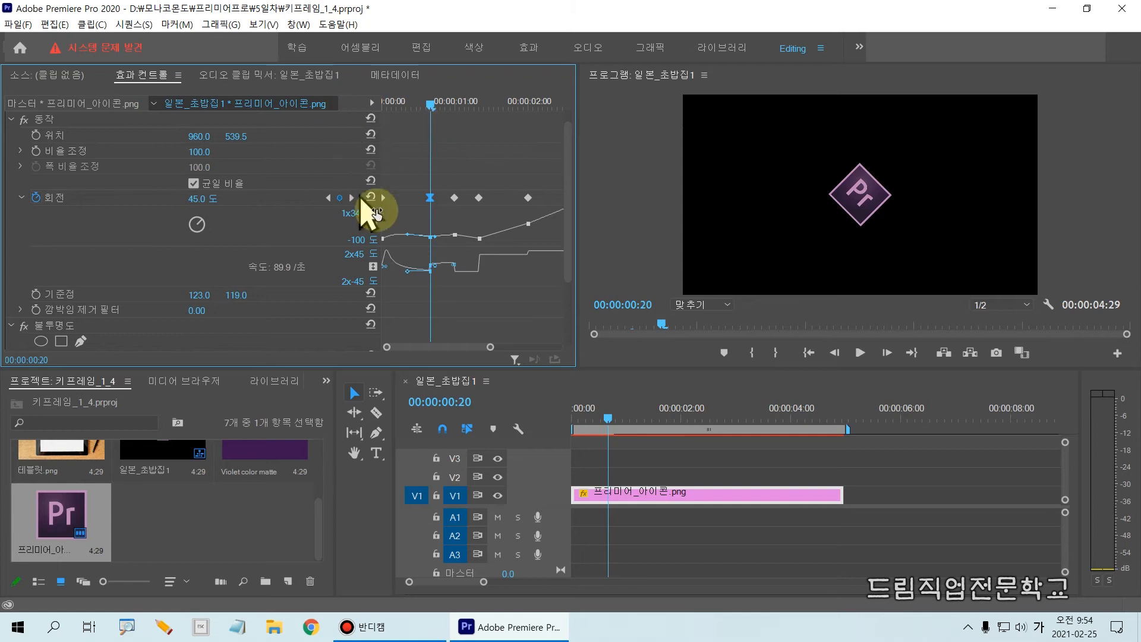
pyautogui.moveTo(408, 234); pyautogui.dragTo(413, 231)
pyautogui.moveTo(430, 110); pyautogui.dragTo(403, 109)
pyautogui.moveTo(413, 230)
pyautogui.mouseDown()
pyautogui.moveTo(400, 224)
pyautogui.moveTo(424, 231)
pyautogui.moveTo(406, 227)
pyautogui.mouseUp()
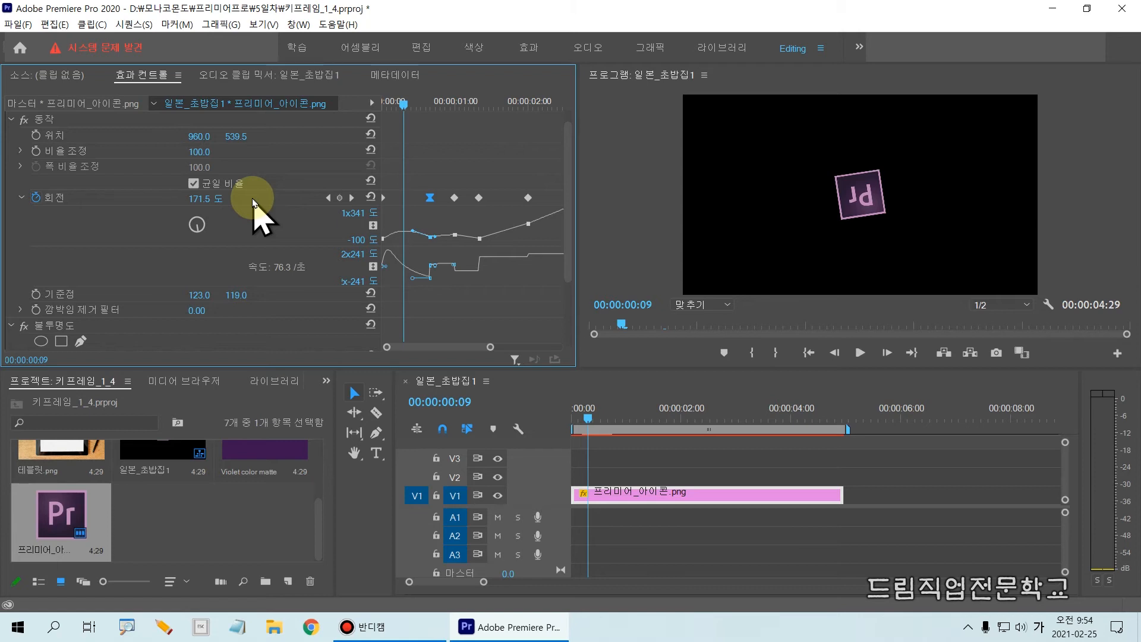
# Return the playhead to 00:00:00:00 and deselect the second rotation keyframe
pyautogui.click(393, 103)
pyautogui.moveTo(398, 108); pyautogui.dragTo(328, 103)
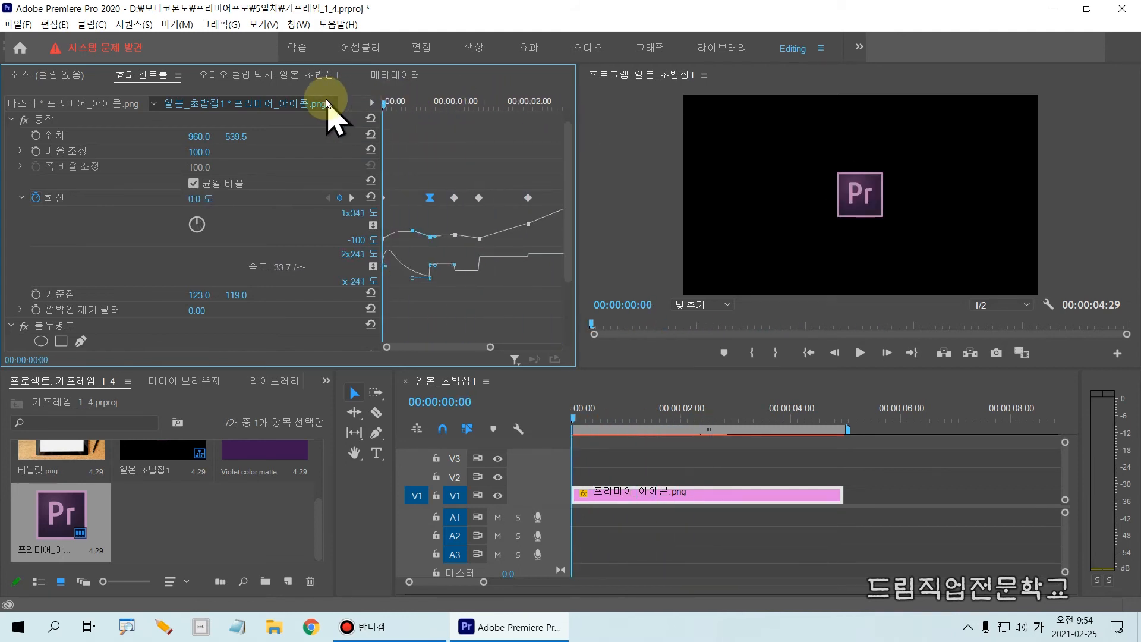
pyautogui.click(442, 209)
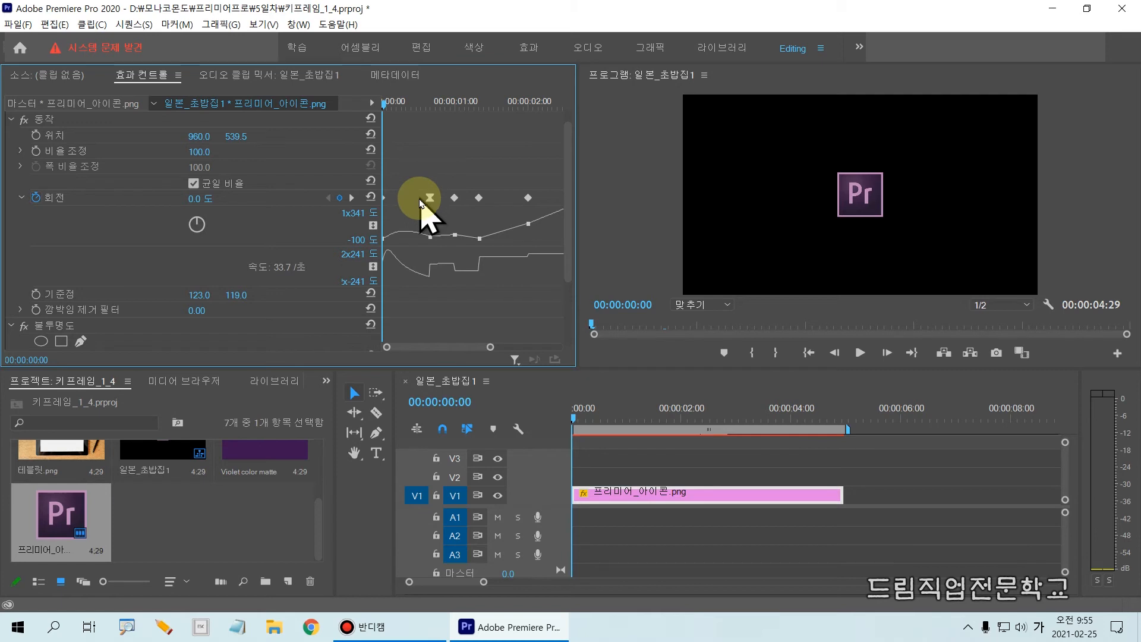
# Select the icon clip's Opacity (불투명도) effect and examine its mask, opacity and blend mode settings
pyautogui.moveTo(566, 181); pyautogui.dragTo(575, 255)
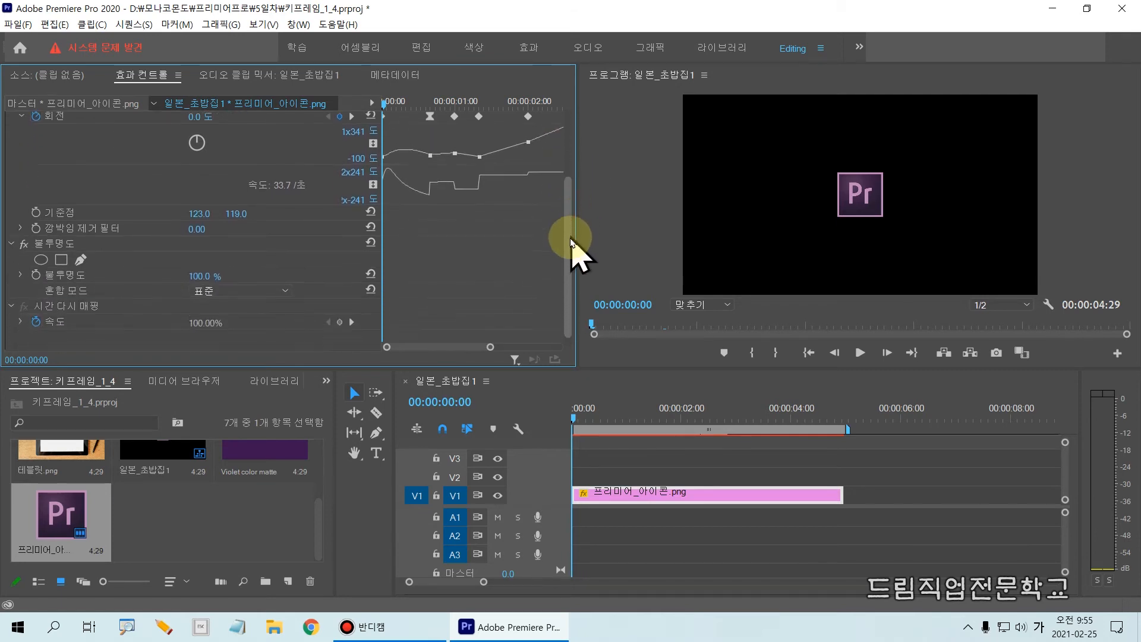
pyautogui.moveTo(9, 228); pyautogui.dragTo(129, 248)
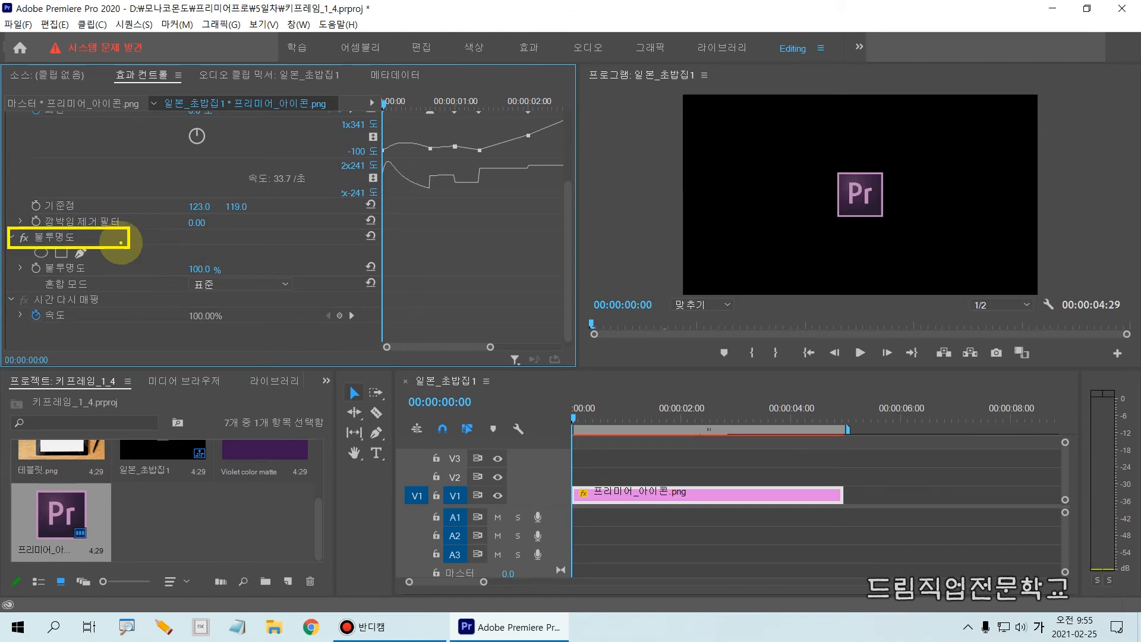
pyautogui.press('Escape')
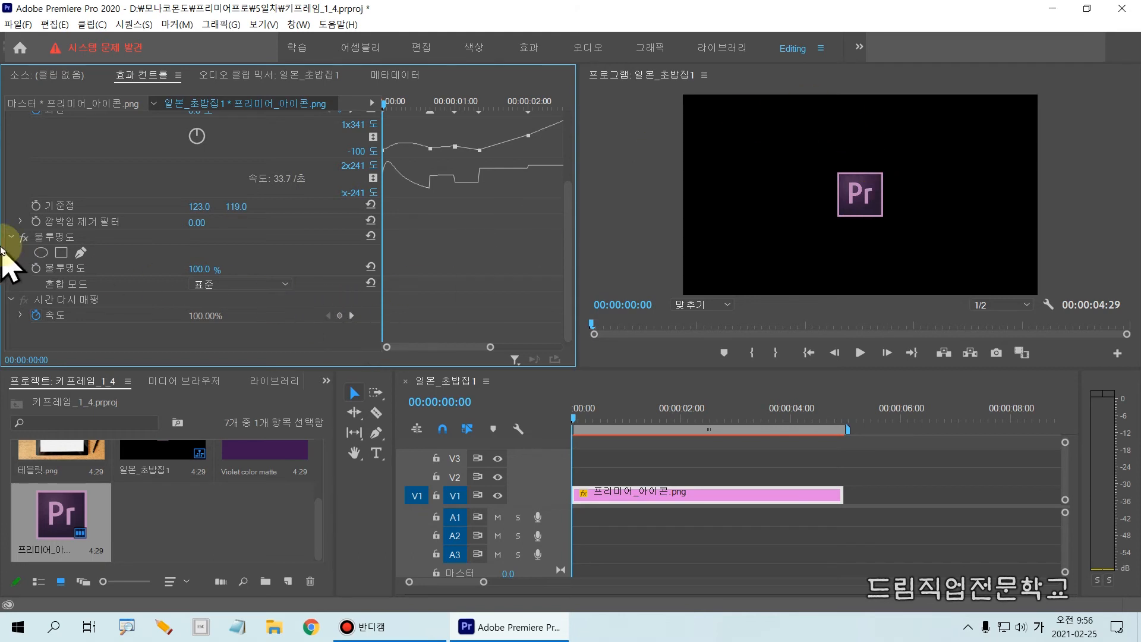
pyautogui.click(50, 238)
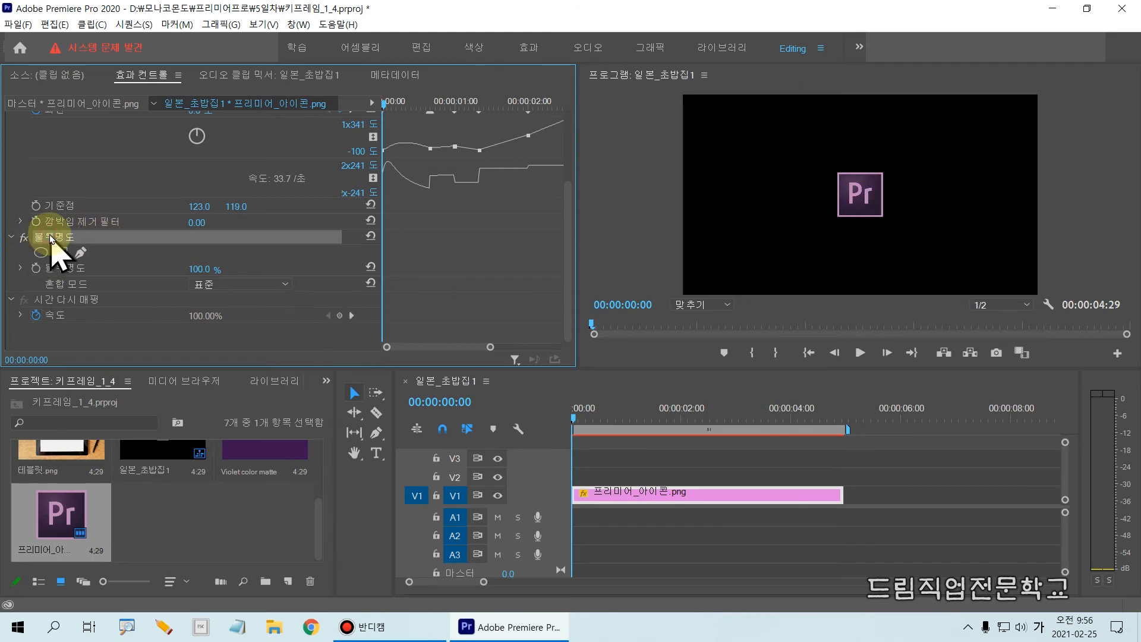
pyautogui.moveTo(3, 222)
pyautogui.mouseDown()
pyautogui.moveTo(83, 266)
pyautogui.moveTo(441, 295)
pyautogui.mouseUp()
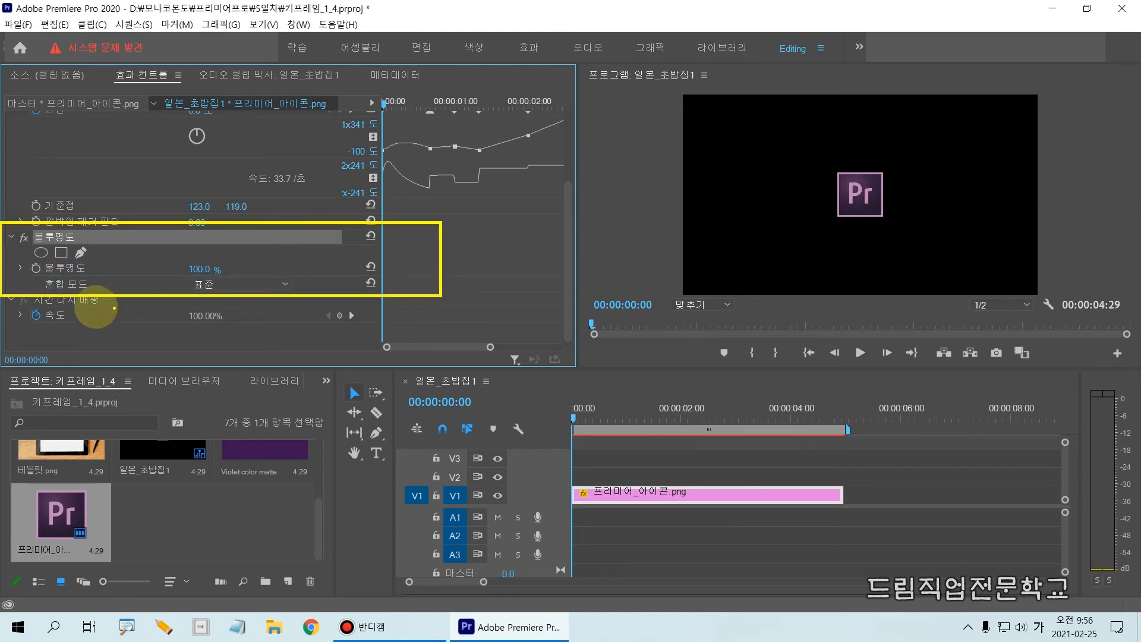
# Expand the icon clip's Opacity (불투명도) property and turn on its keyframing at 00:00:00:00 with 100%
pyautogui.moveTo(7, 256)
pyautogui.mouseDown()
pyautogui.moveTo(61, 275)
pyautogui.moveTo(263, 275)
pyautogui.mouseUp()
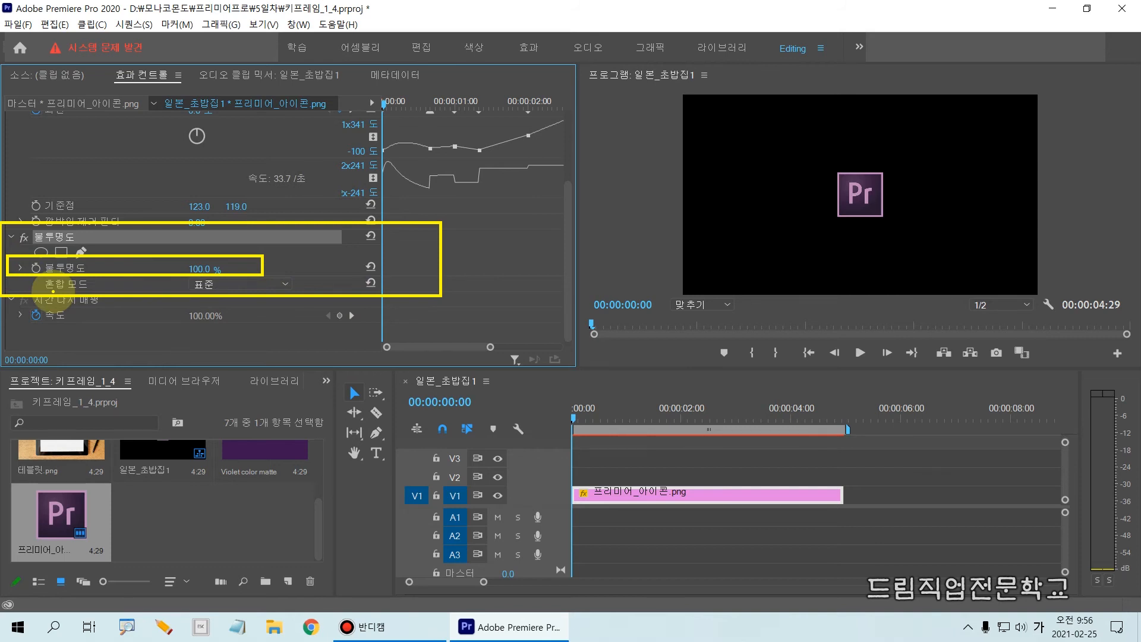
pyautogui.press('Escape')
pyautogui.click(21, 270)
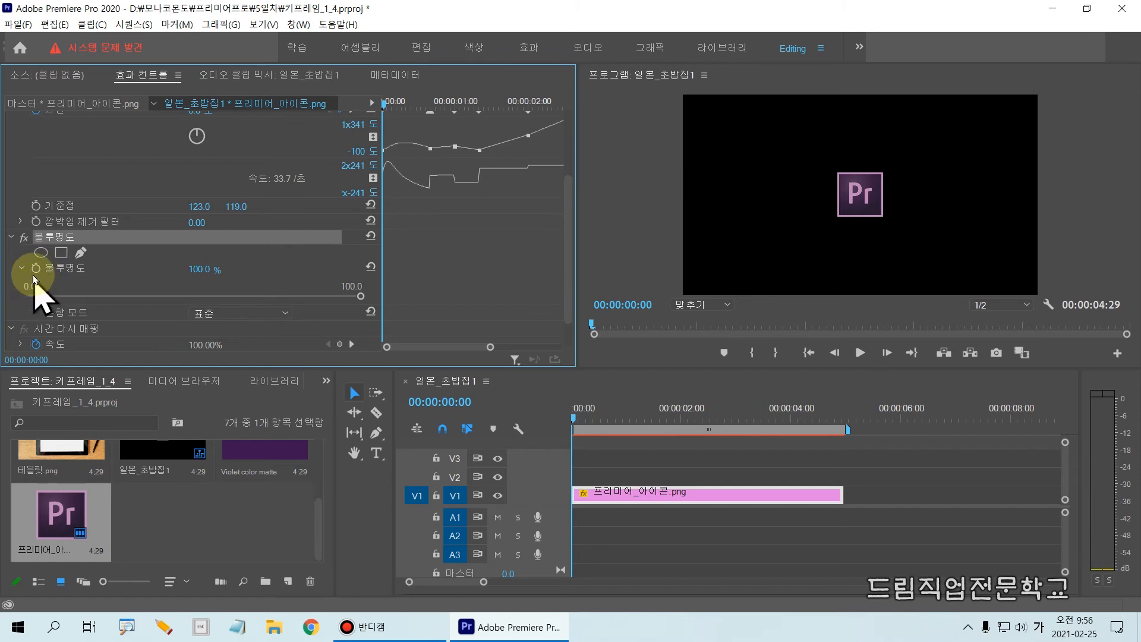
pyautogui.click(36, 269)
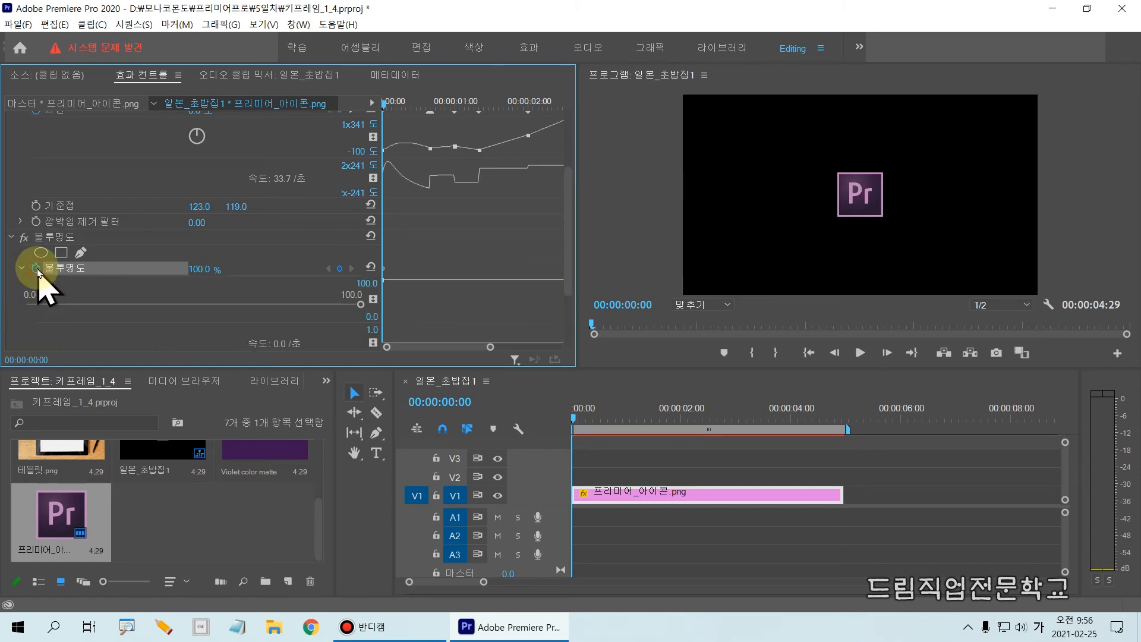
pyautogui.moveTo(14, 249)
pyautogui.mouseDown()
pyautogui.moveTo(166, 279)
pyautogui.moveTo(257, 279)
pyautogui.mouseUp()
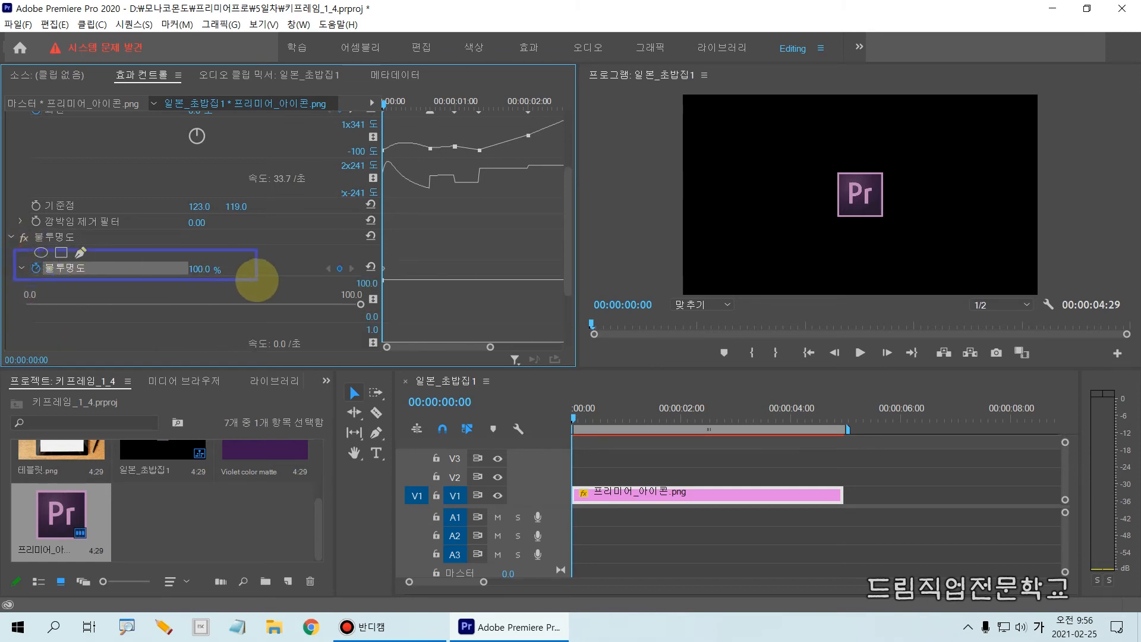
pyautogui.moveTo(188, 275); pyautogui.dragTo(233, 275)
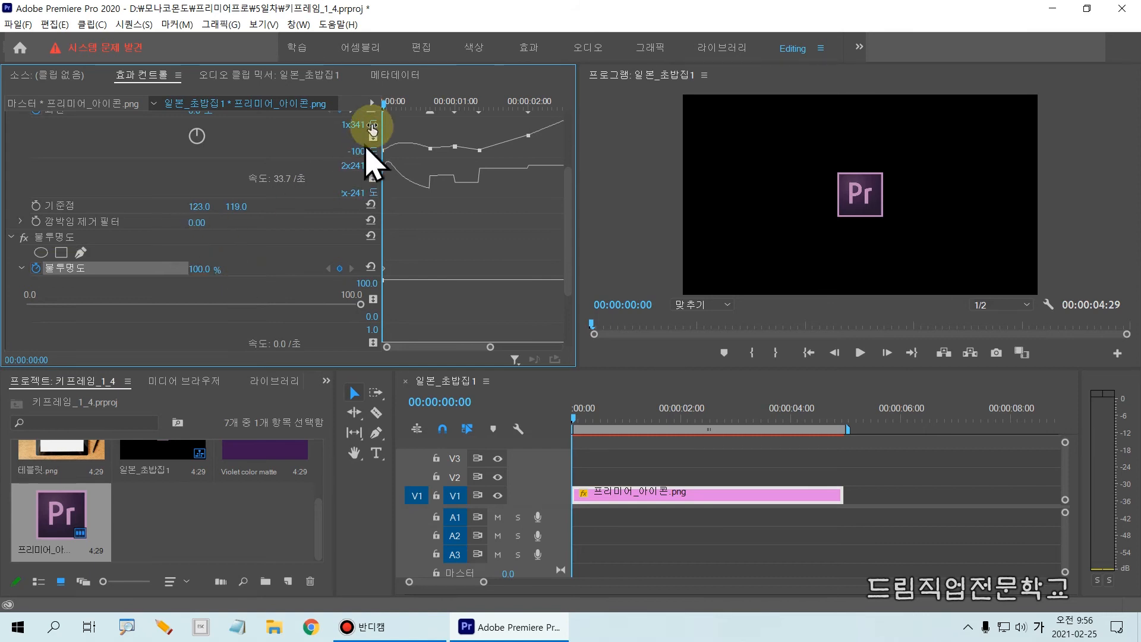
# Move the playhead to 00:00:00:20 and set the icon clip's opacity to 0% there
pyautogui.click(389, 104)
pyautogui.moveTo(390, 107); pyautogui.dragTo(434, 125)
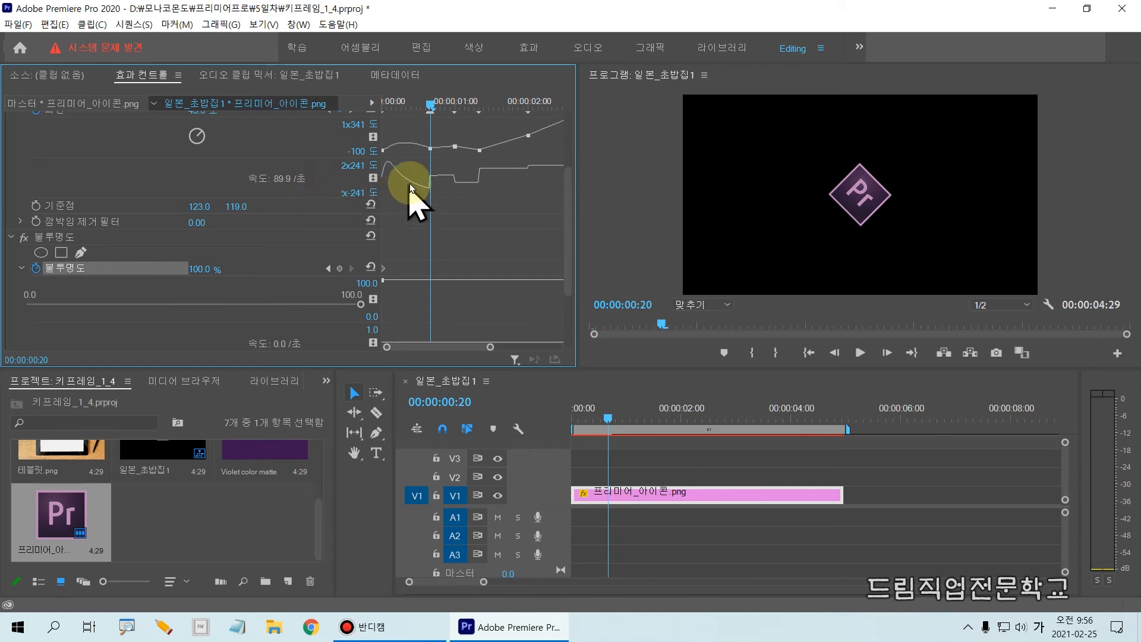
pyautogui.hotkey('ctrl', '2')
pyautogui.moveTo(418, 93)
pyautogui.mouseDown()
pyautogui.moveTo(448, 316)
pyautogui.moveTo(442, 354)
pyautogui.mouseUp()
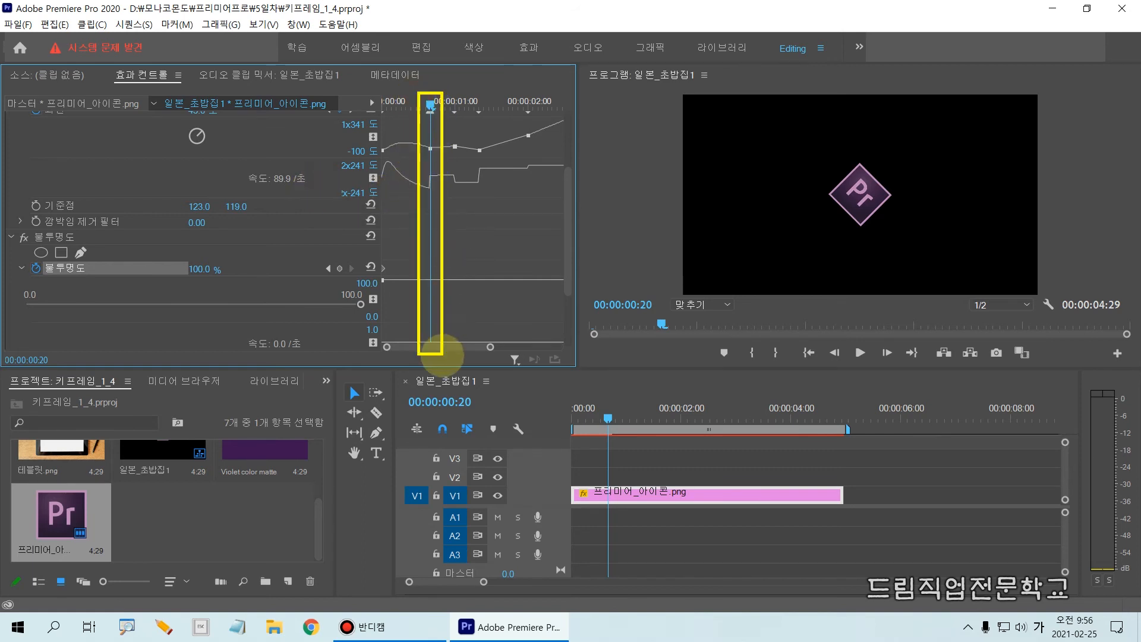
pyautogui.moveTo(795, 242)
pyautogui.mouseDown()
pyautogui.moveTo(892, 153)
pyautogui.moveTo(829, 250)
pyautogui.mouseUp()
pyautogui.press('Escape')
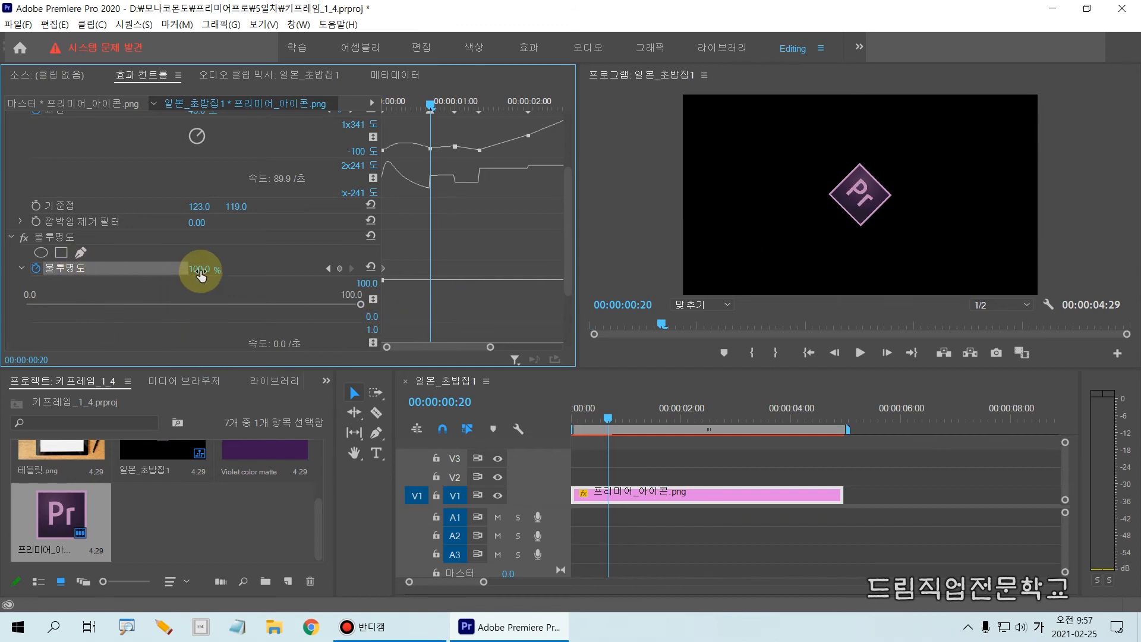
pyautogui.click(185, 267)
pyautogui.moveTo(202, 274); pyautogui.dragTo(158, 268)
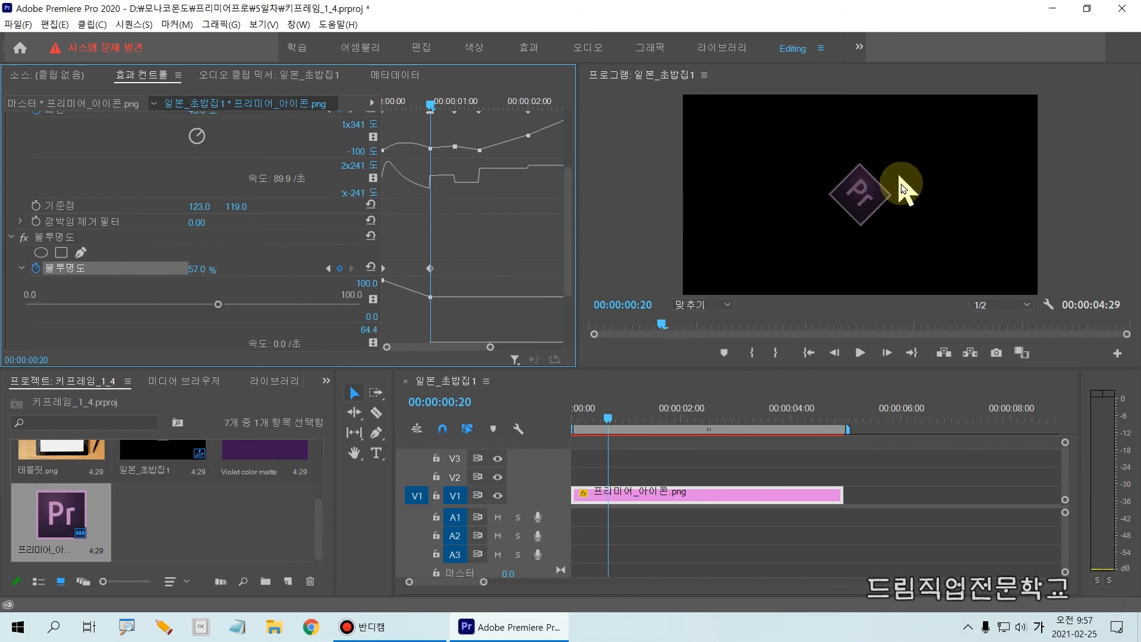
pyautogui.moveTo(196, 271); pyautogui.dragTo(165, 263)
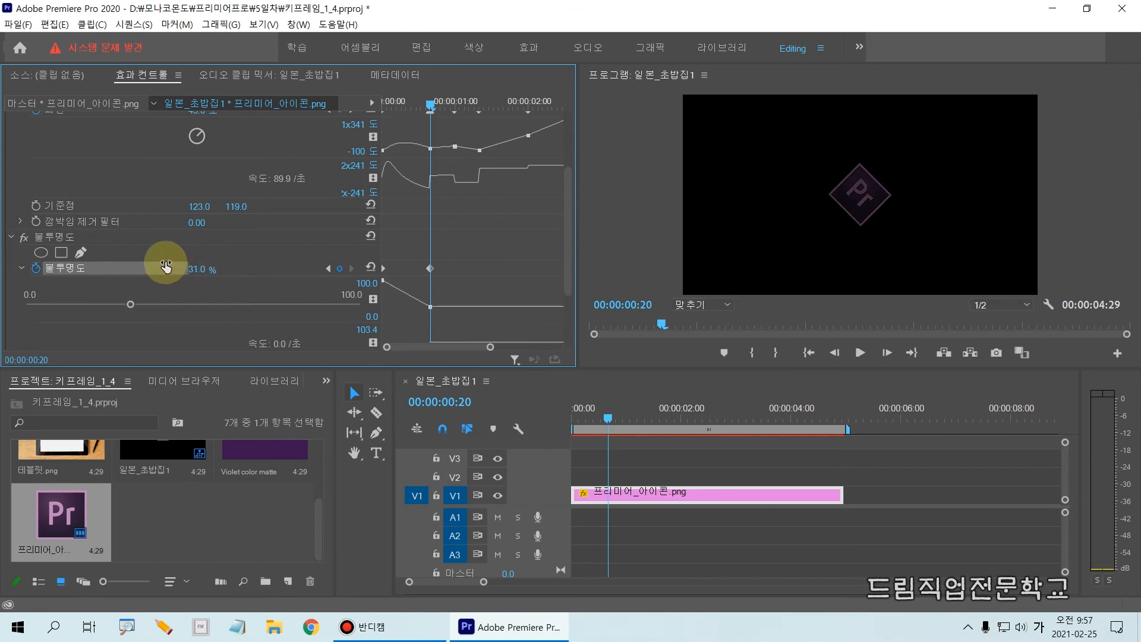
pyautogui.click(200, 275)
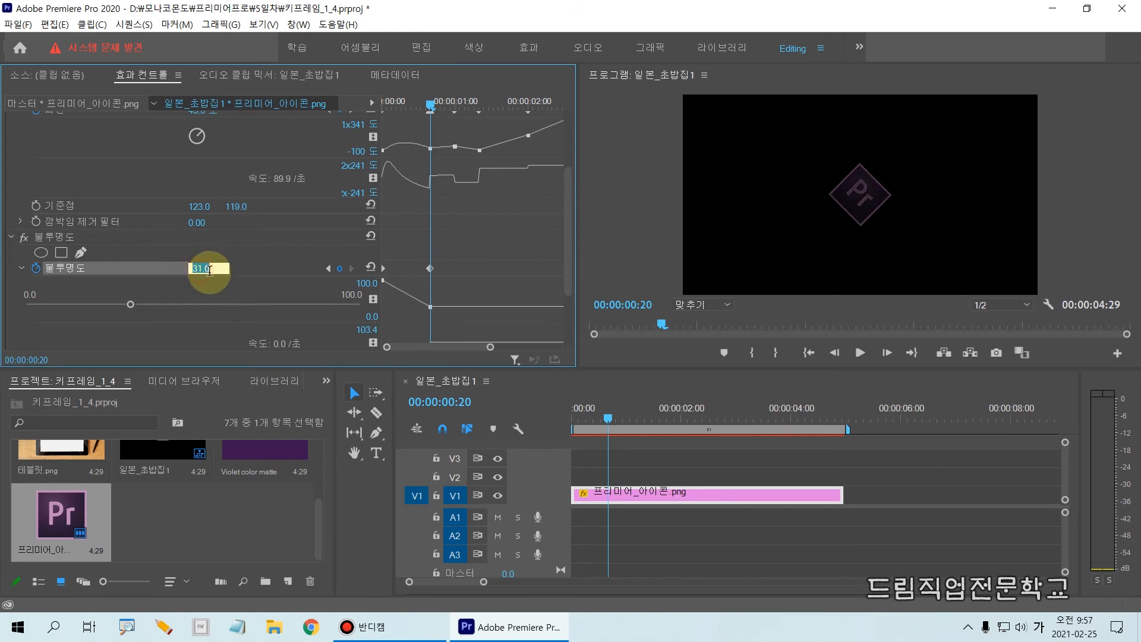
pyautogui.write('0')
pyautogui.click(232, 303)
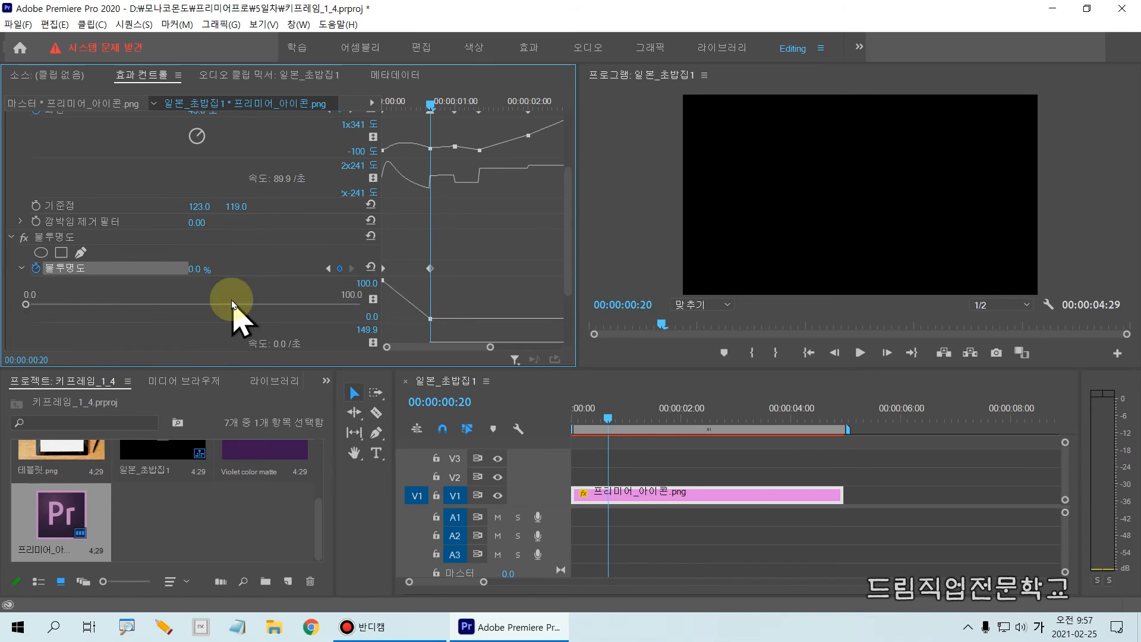
# Move the playhead to 00:00:01:00 and set the icon clip's opacity to 100% there
pyautogui.moveTo(603, 413); pyautogui.dragTo(629, 411)
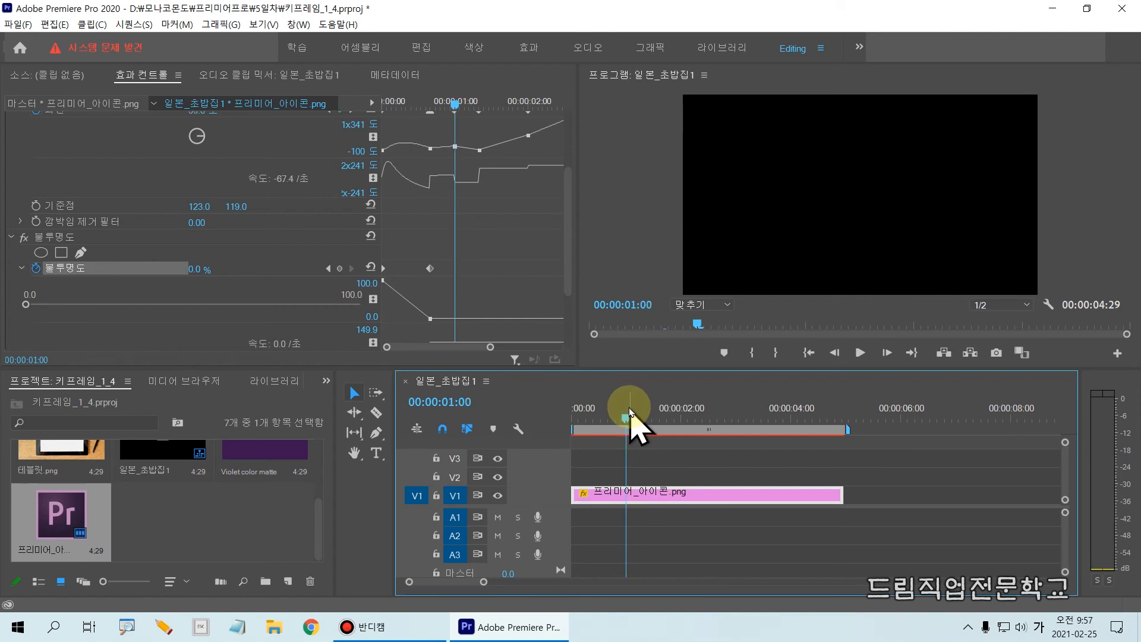
pyautogui.moveTo(467, 423); pyautogui.dragTo(484, 427)
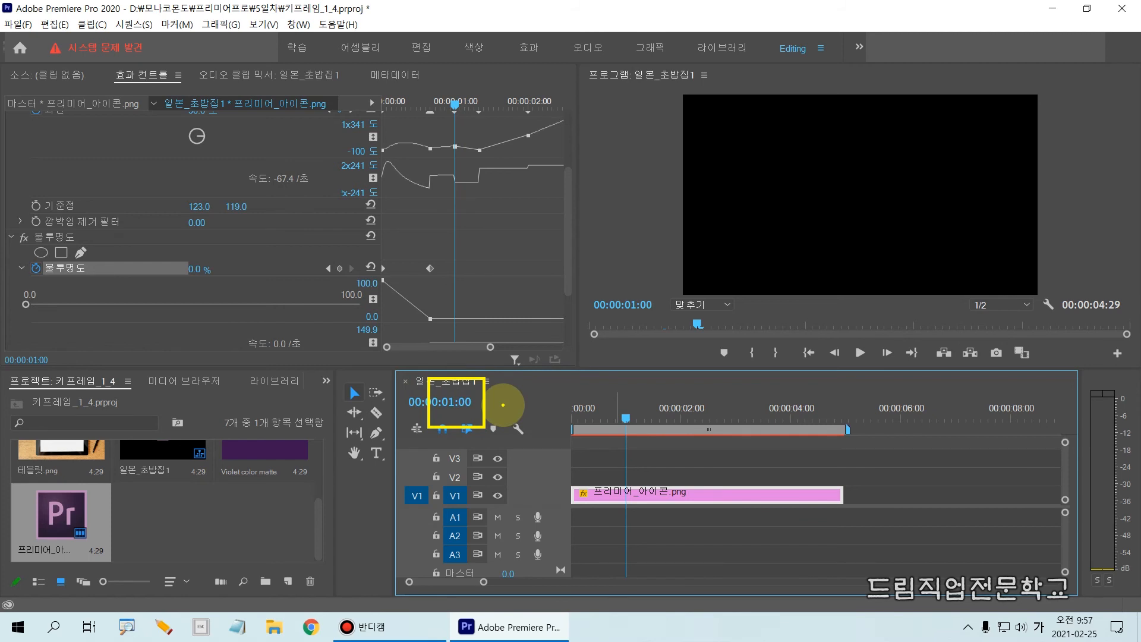
pyautogui.press('Escape')
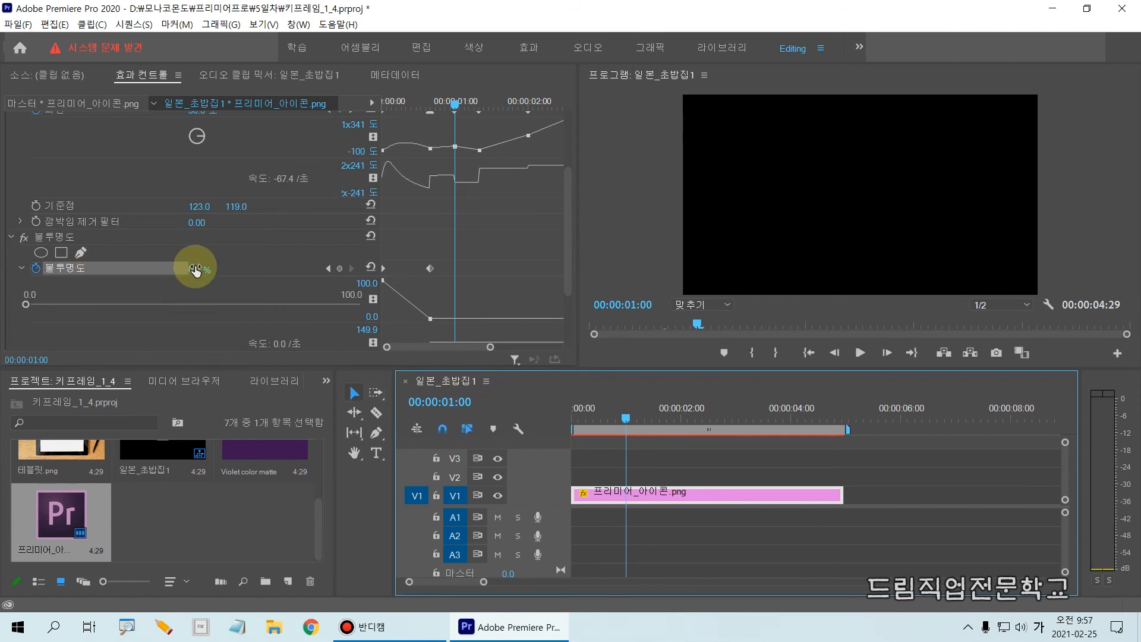
pyautogui.moveTo(175, 255); pyautogui.dragTo(240, 291)
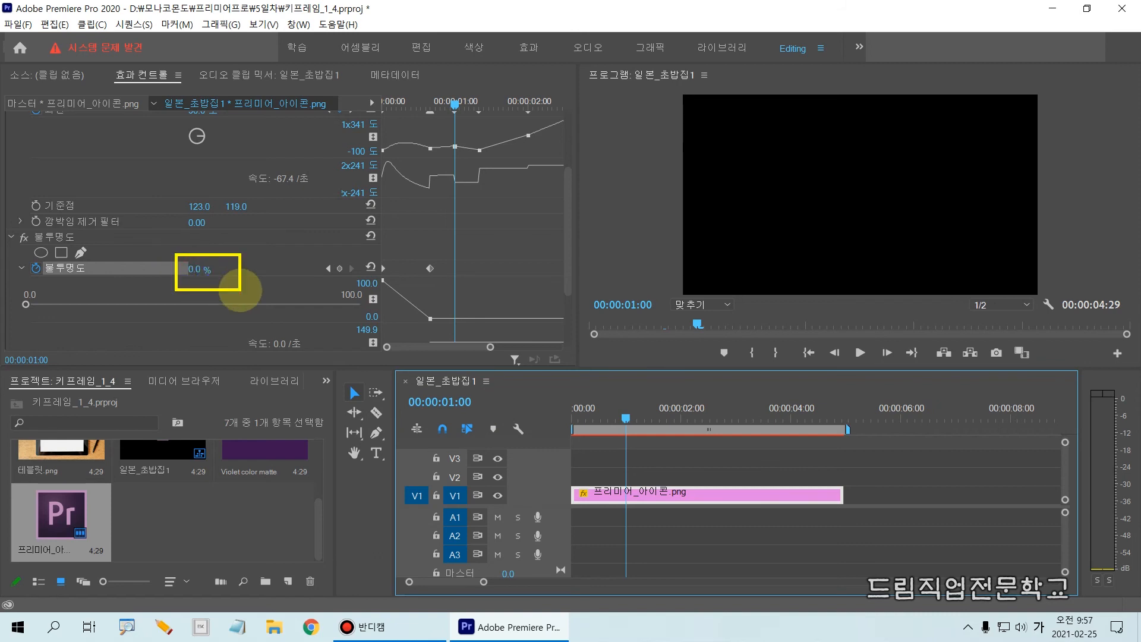
pyautogui.press('Escape')
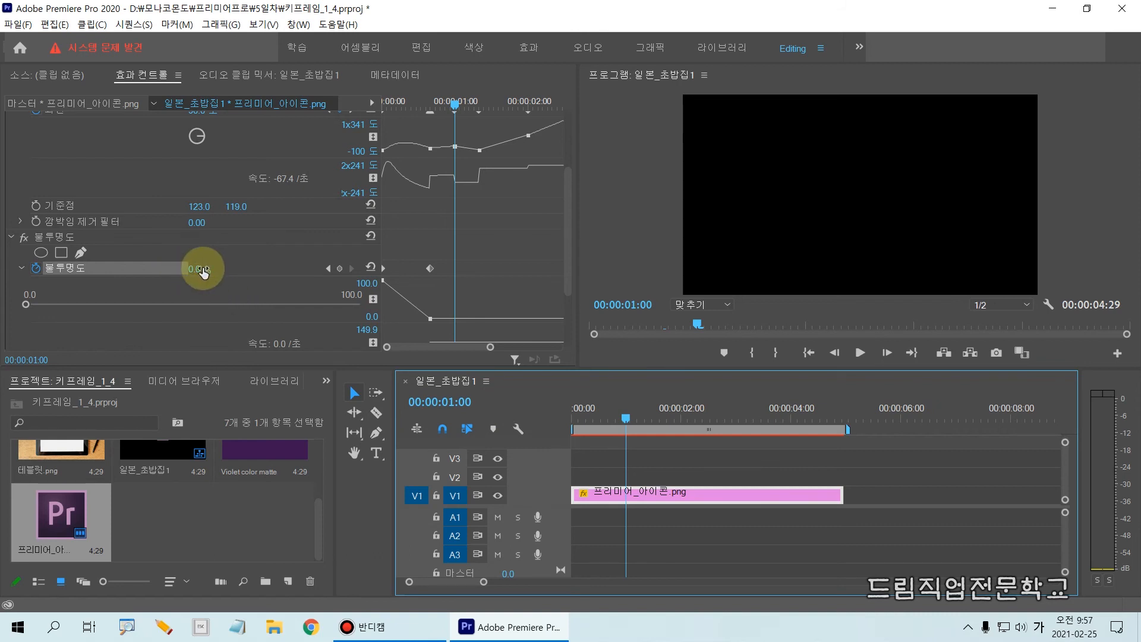
pyautogui.moveTo(204, 271); pyautogui.dragTo(315, 267)
pyautogui.click(201, 270)
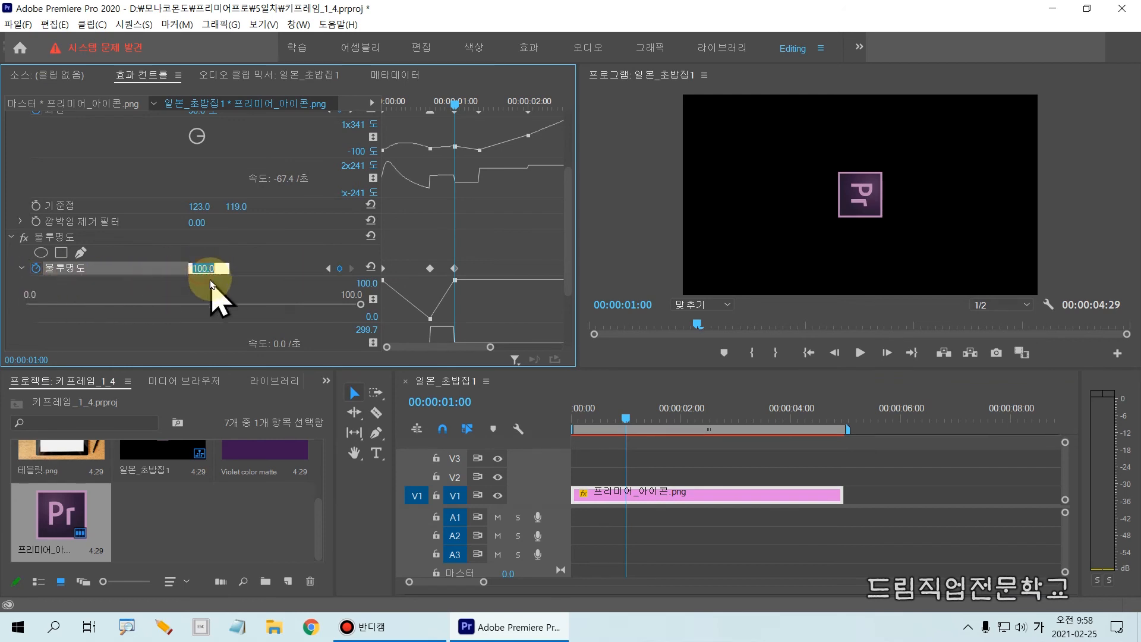
pyautogui.write('100')
pyautogui.press('Return')
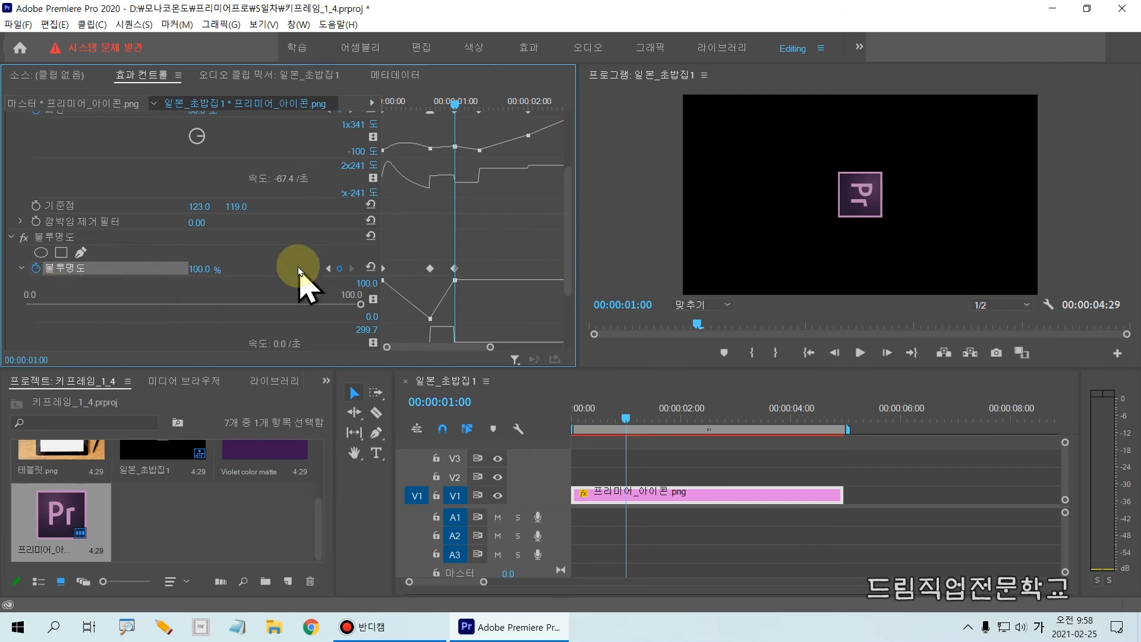
# Play the sequence from the start to check the icon fading out and back in
pyautogui.moveTo(621, 419); pyautogui.dragTo(502, 416)
pyautogui.press('space')
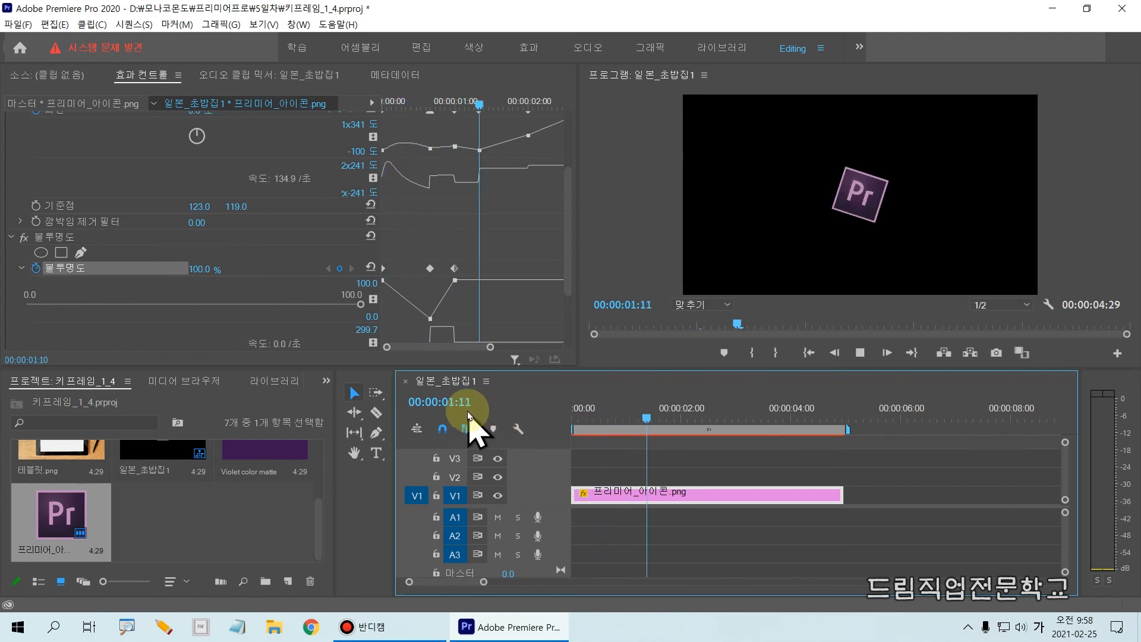
pyautogui.press('space')
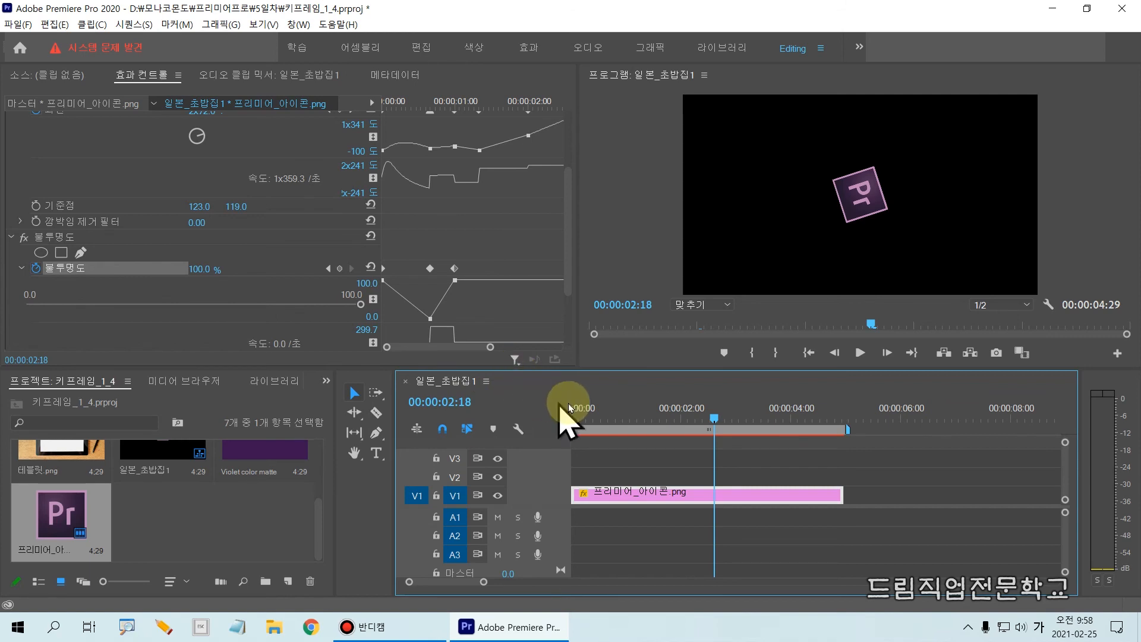
# Set the playhead to 00:00:02:00 and add an opacity keyframe that keeps the 100% value
pyautogui.moveTo(716, 427); pyautogui.dragTo(697, 448)
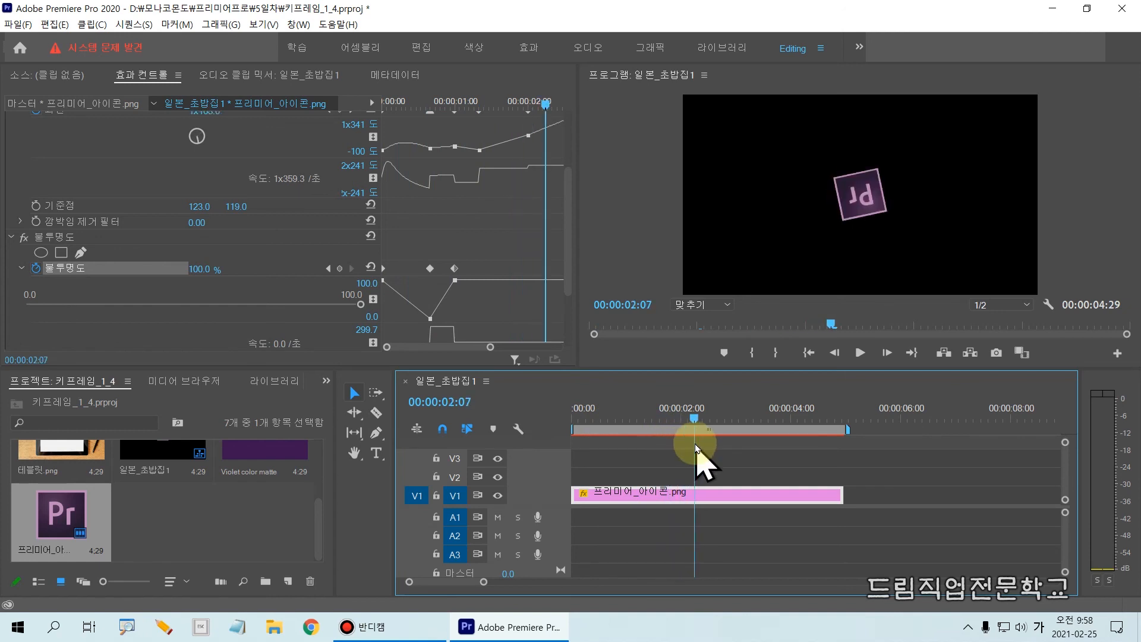
pyautogui.click(466, 402)
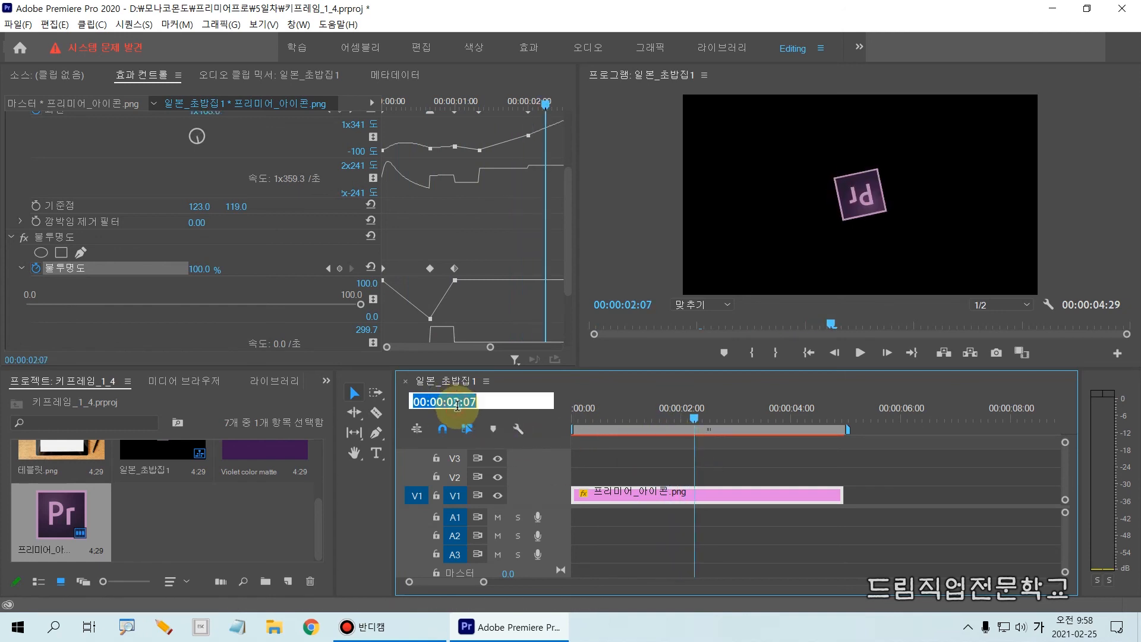
pyautogui.moveTo(469, 403); pyautogui.dragTo(485, 408)
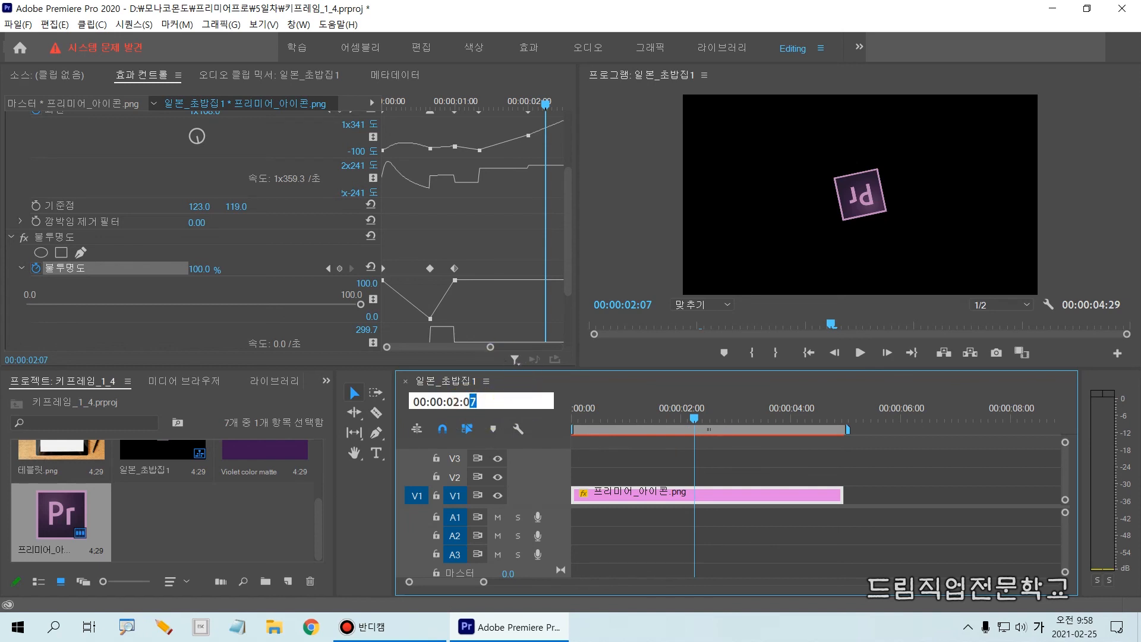
pyautogui.write('0')
pyautogui.press('Return')
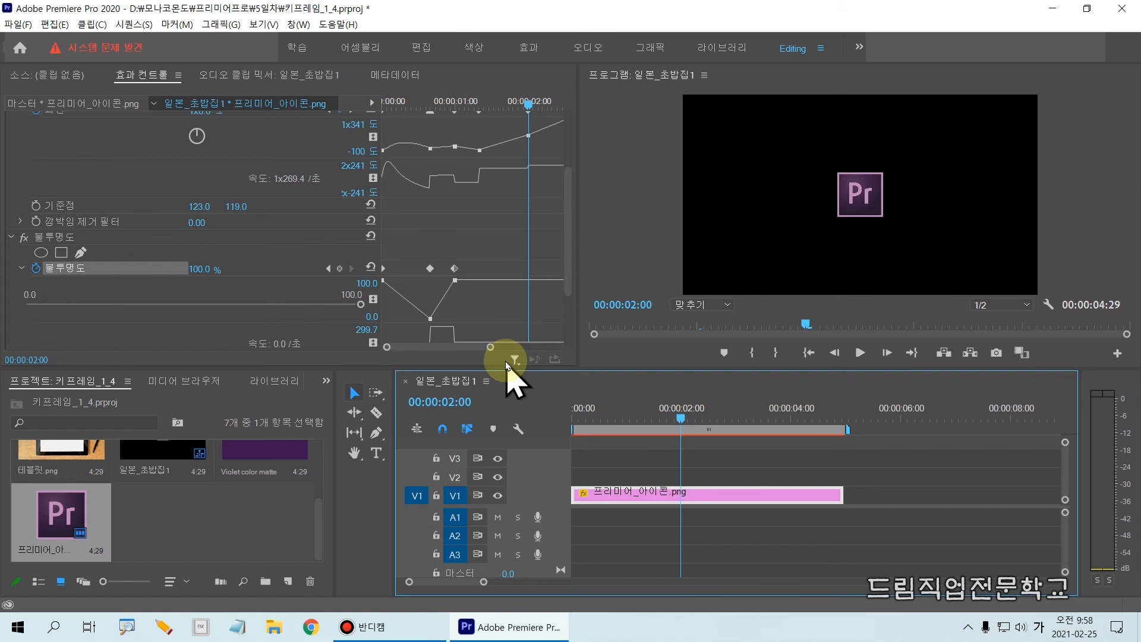
pyautogui.moveTo(164, 254); pyautogui.dragTo(249, 287)
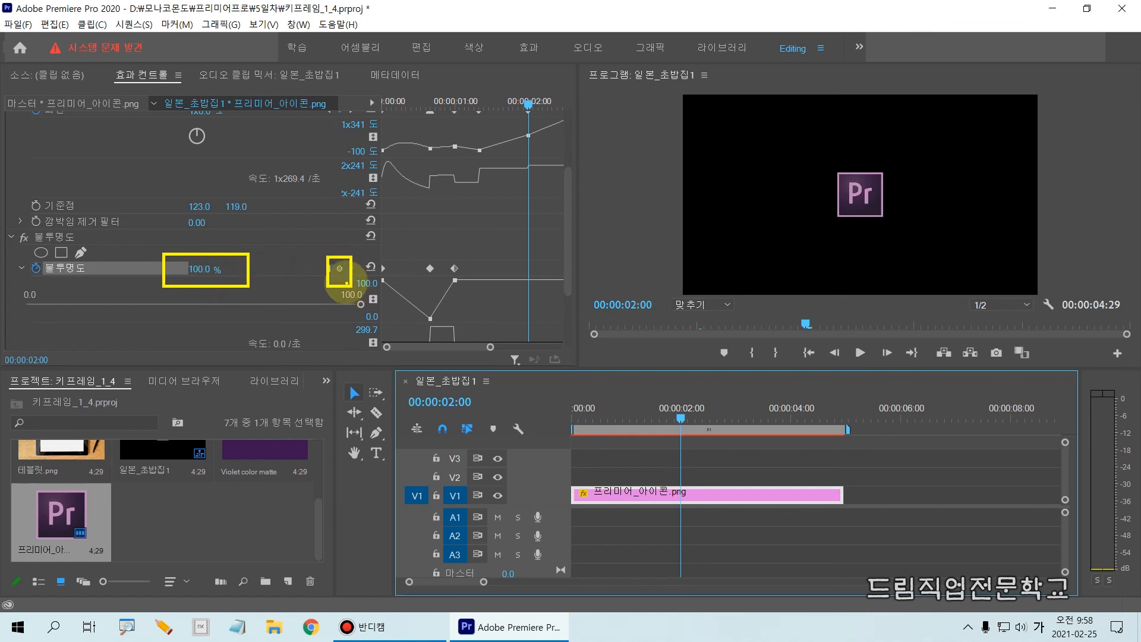
pyautogui.click(340, 268)
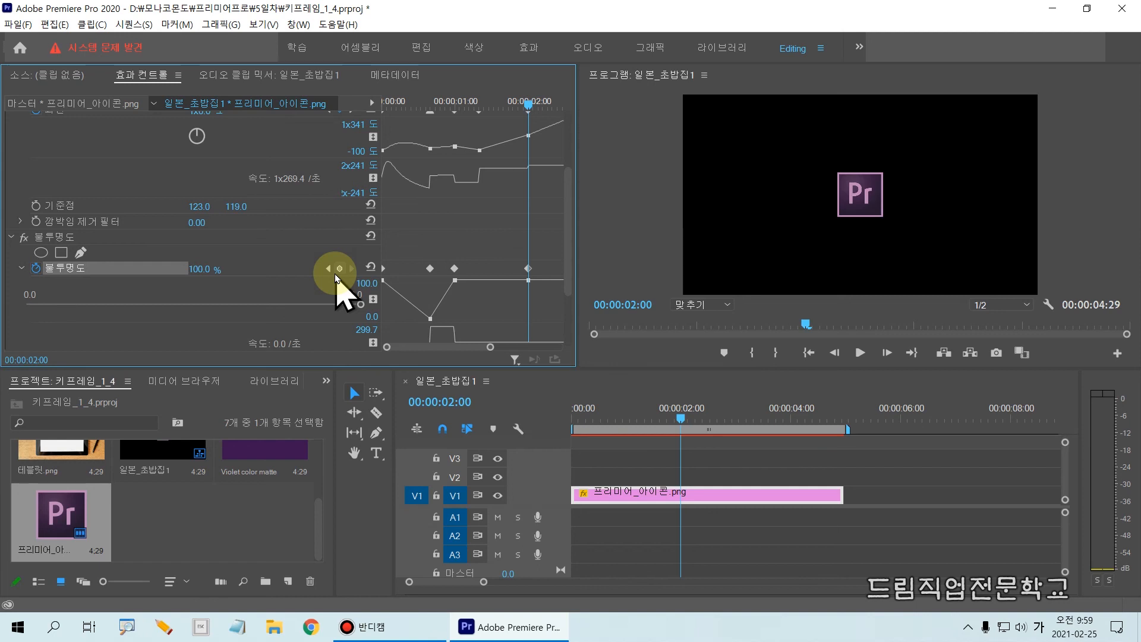
# Scrub the playhead ahead to 00:00:02:11 and return it to exactly 00:00:02:00
pyautogui.moveTo(681, 420); pyautogui.dragTo(704, 423)
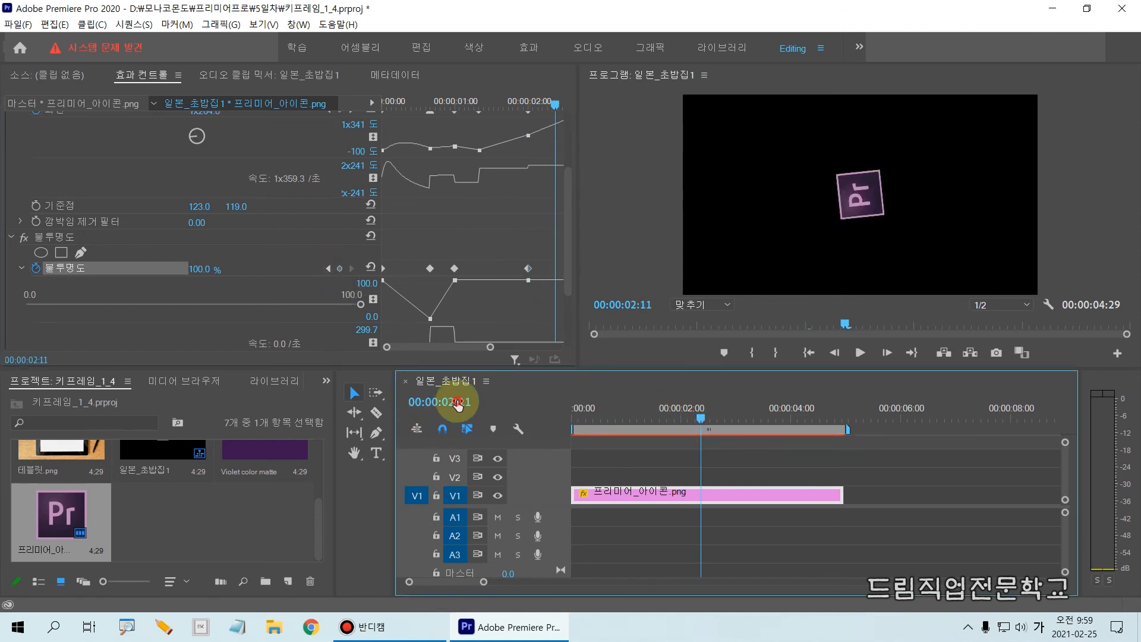
pyautogui.click(455, 402)
pyautogui.click(475, 401)
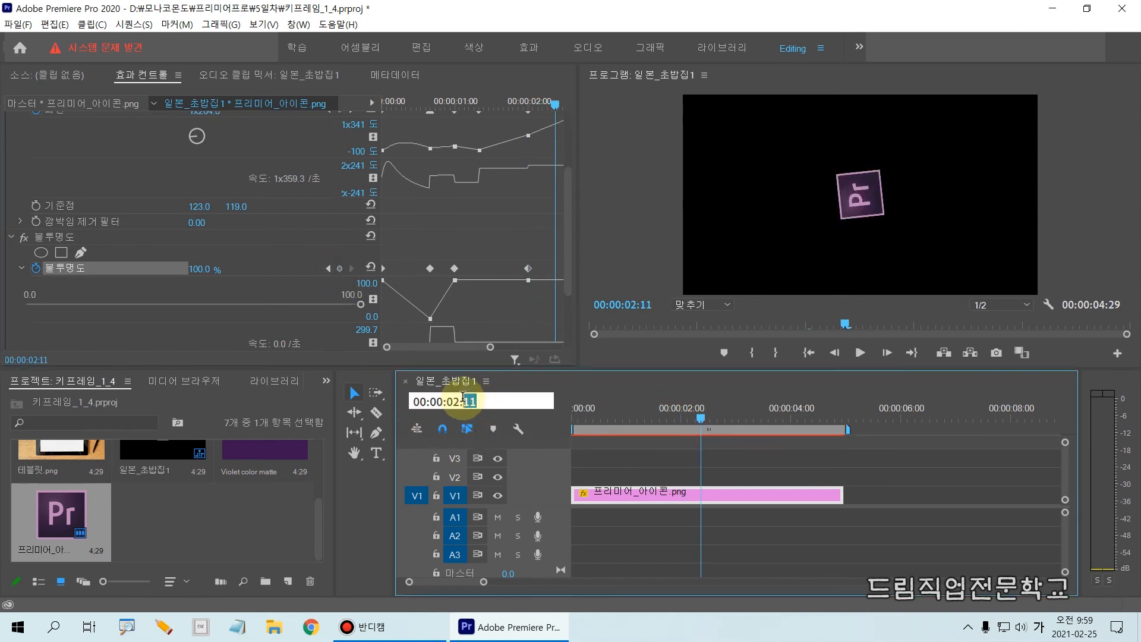
pyautogui.press('BackSpace')
pyautogui.press('BackSpace')
pyautogui.write('00')
pyautogui.press('Return')
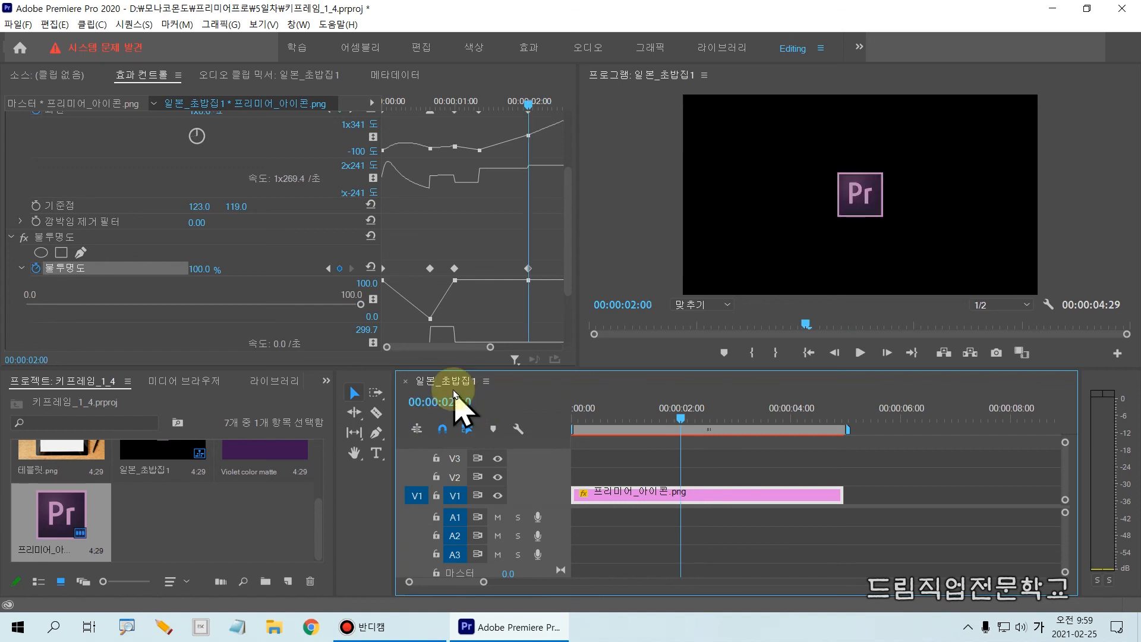
# Set the icon clip's opacity to 0% at 00:00:03:00 and scrub the playhead on to 00:00:03:14
pyautogui.click(454, 402)
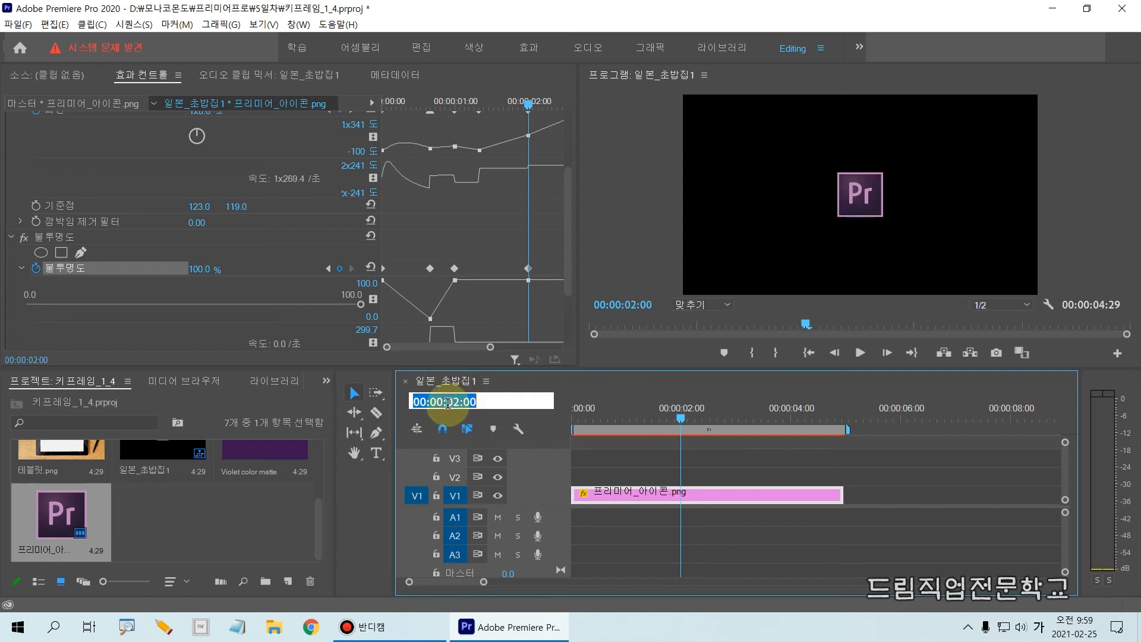
pyautogui.write('300')
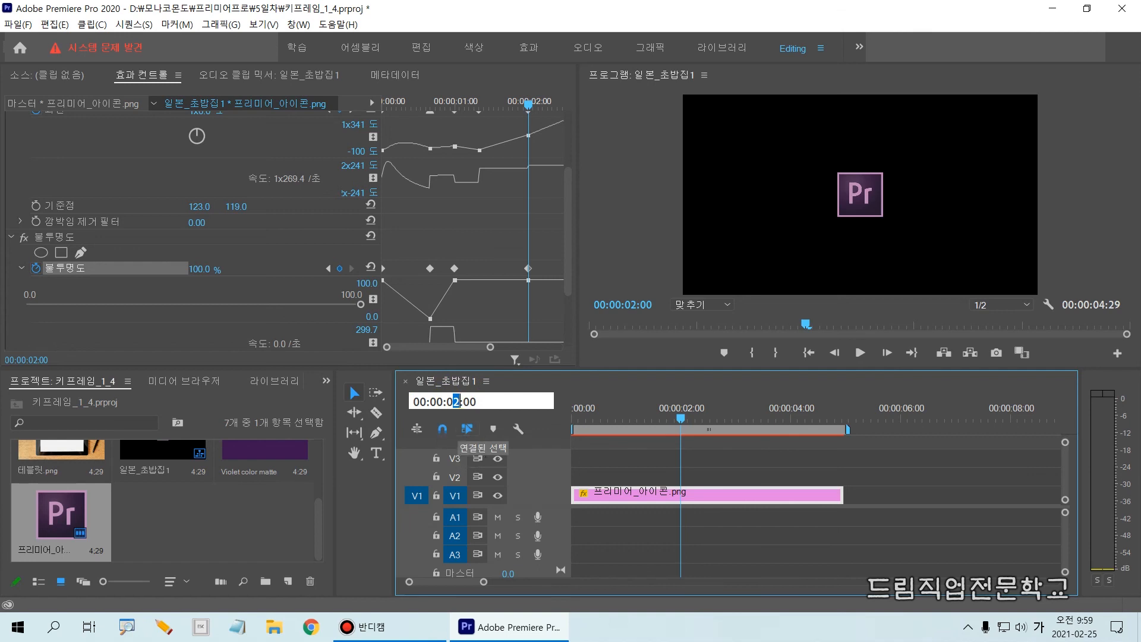
pyautogui.press('Return')
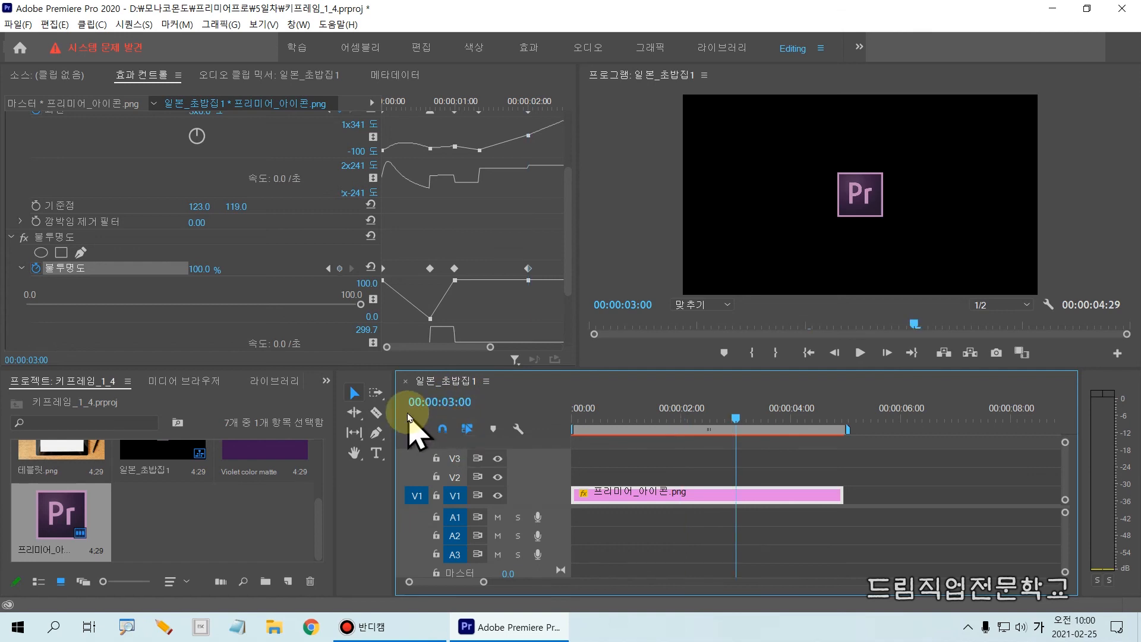
pyautogui.click(197, 272)
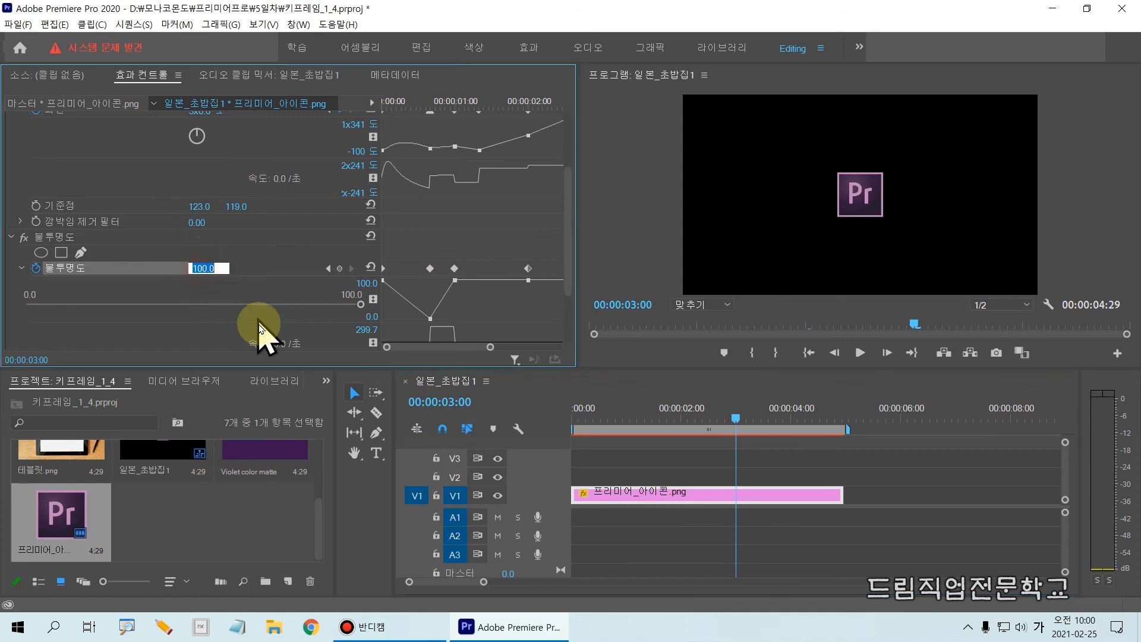
pyautogui.write('0')
pyautogui.press('Return')
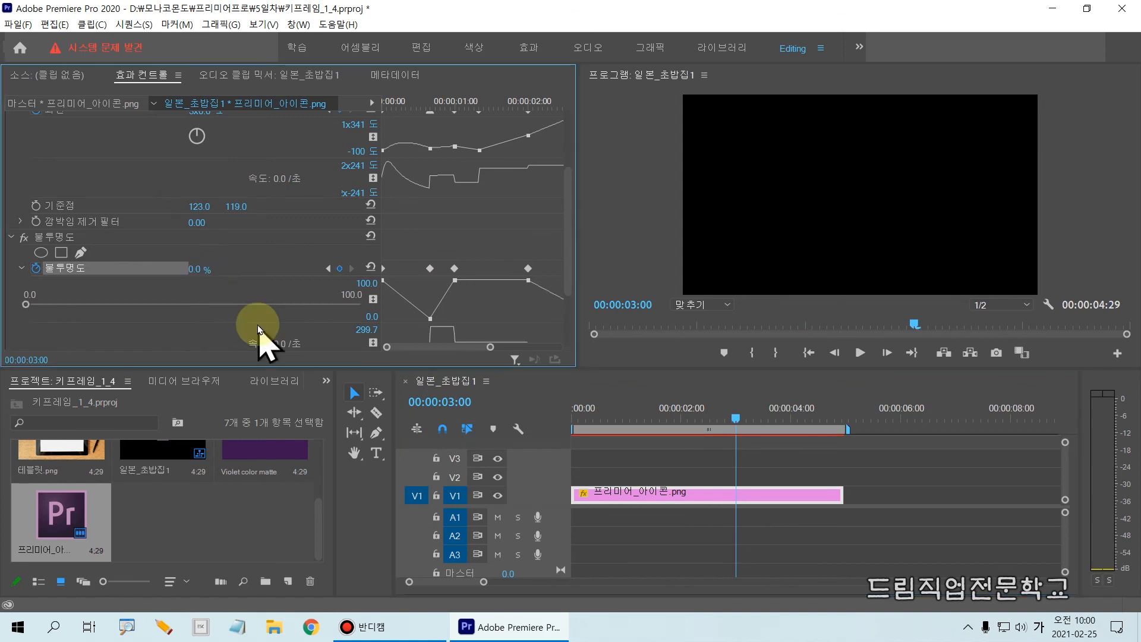
pyautogui.moveTo(673, 409); pyautogui.dragTo(753, 423)
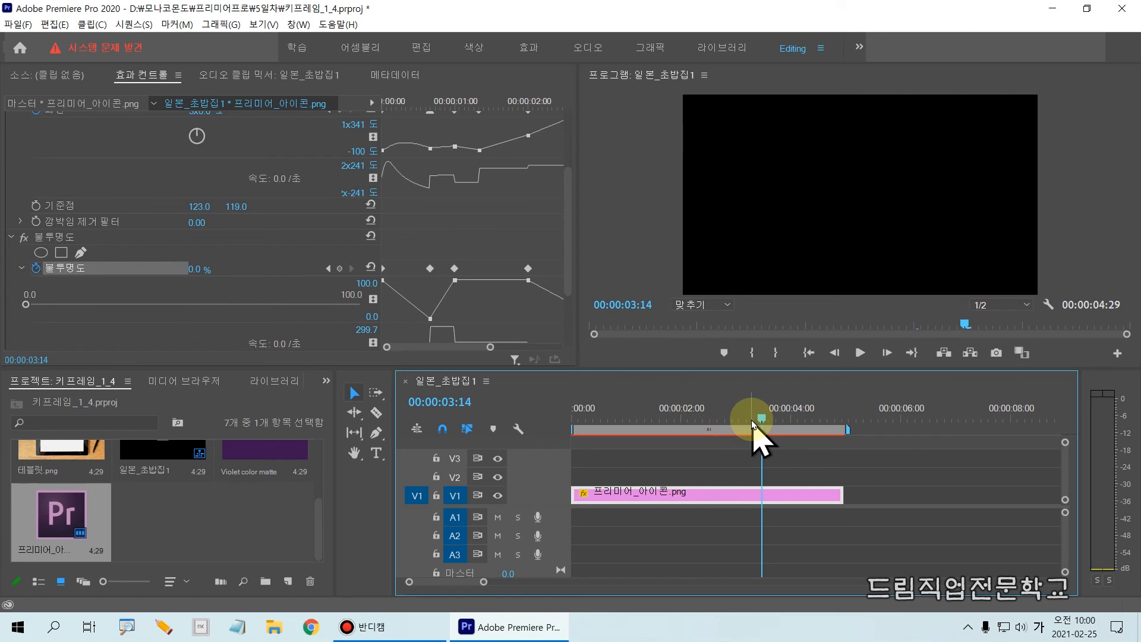